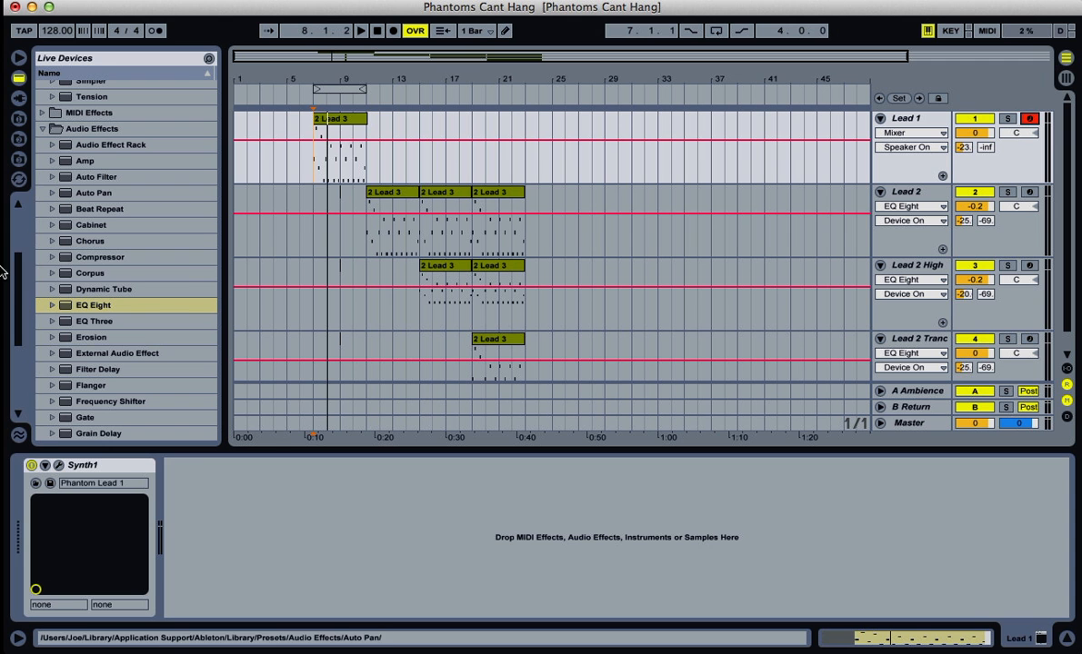
# Switch to Syntorial and correct the red controls in the Group 3 challenge: amp release, filter cutoff and a pulse wave for oscillator 1
pyautogui.moveTo(3, 278)
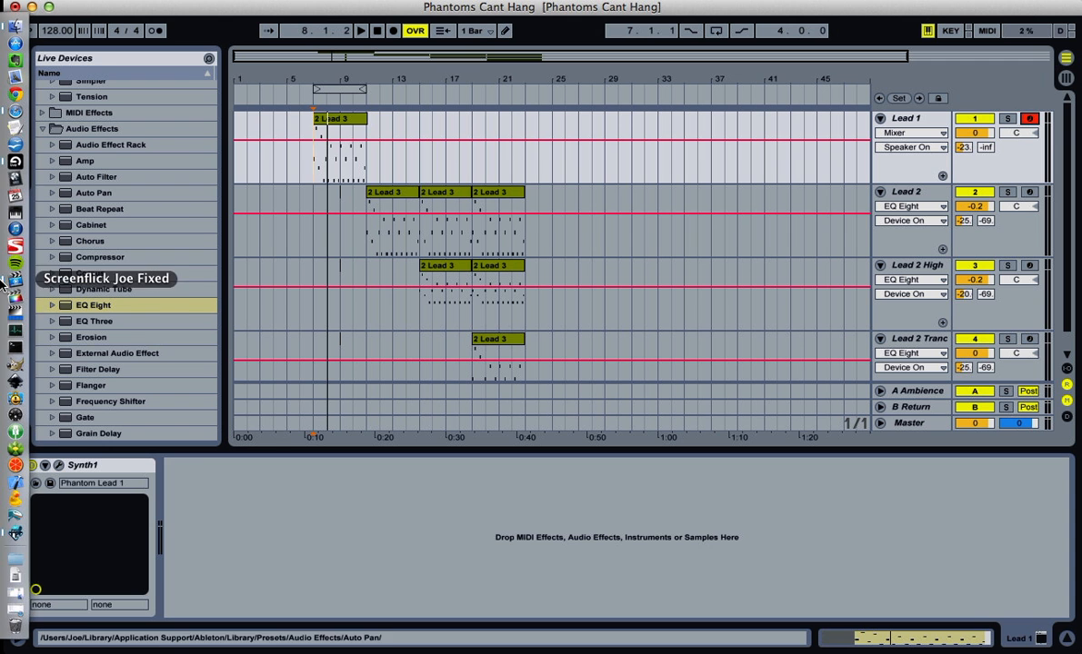
pyautogui.click(14, 534)
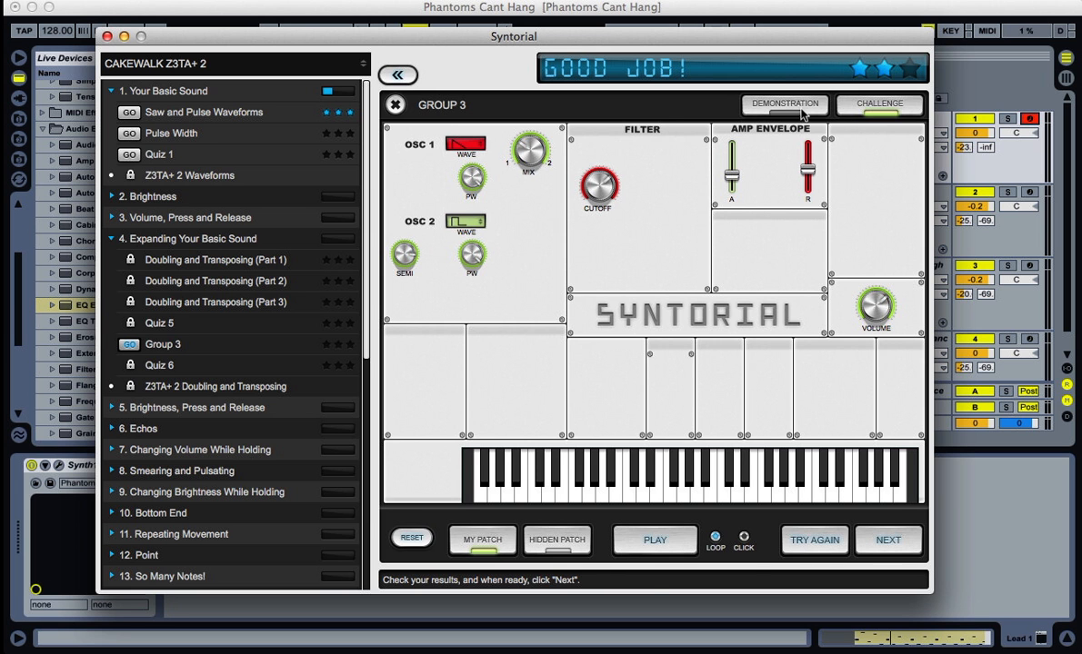
pyautogui.click(750, 105)
pyautogui.click(906, 110)
pyautogui.moveTo(807, 166)
pyautogui.mouseDown()
pyautogui.moveTo(812, 182)
pyautogui.moveTo(808, 151)
pyautogui.moveTo(808, 162)
pyautogui.mouseUp()
pyautogui.moveTo(600, 202)
pyautogui.moveTo(600, 207); pyautogui.dragTo(542, 147)
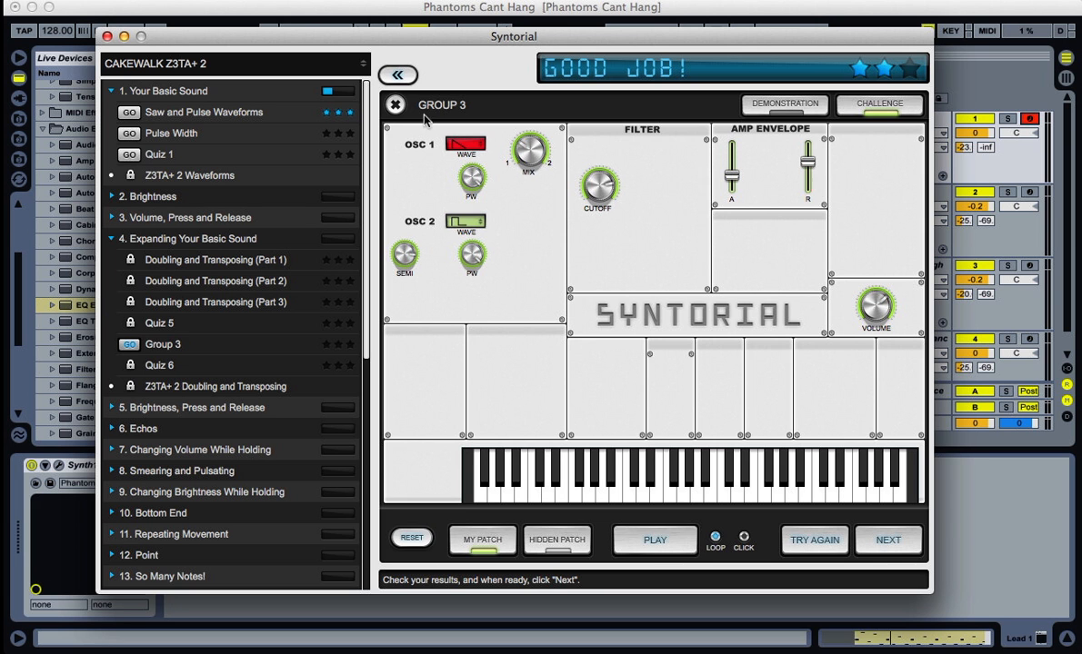
pyautogui.click(465, 145)
pyautogui.click(469, 170)
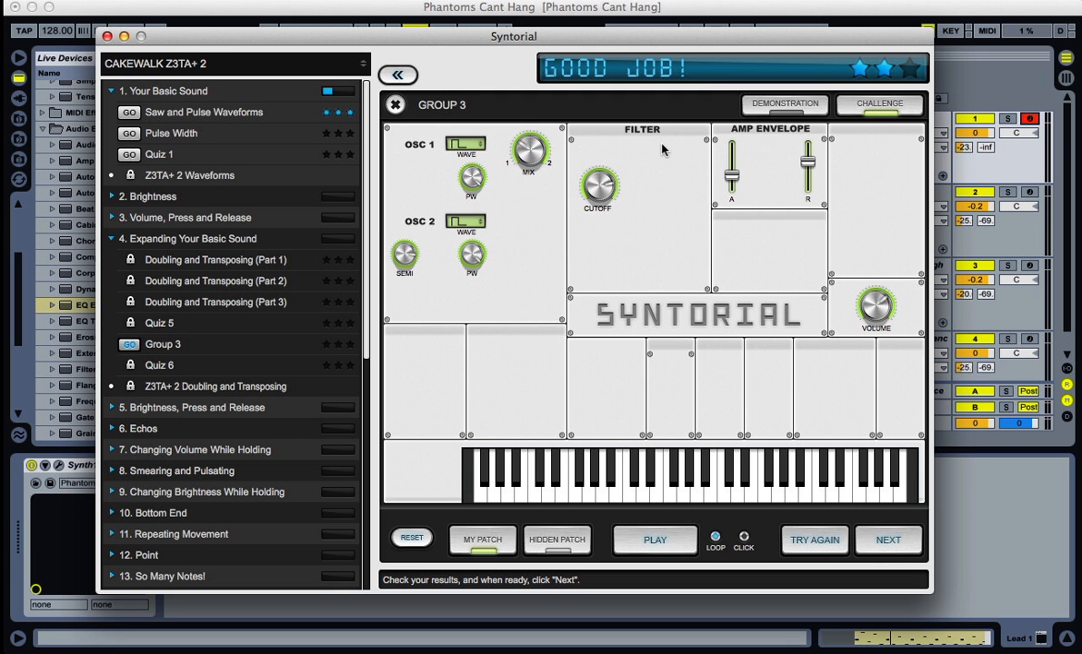
# Switch back to the Ableton Live set and play the arrangement from bar 7 through the layered lead clips
pyautogui.click(670, 15)
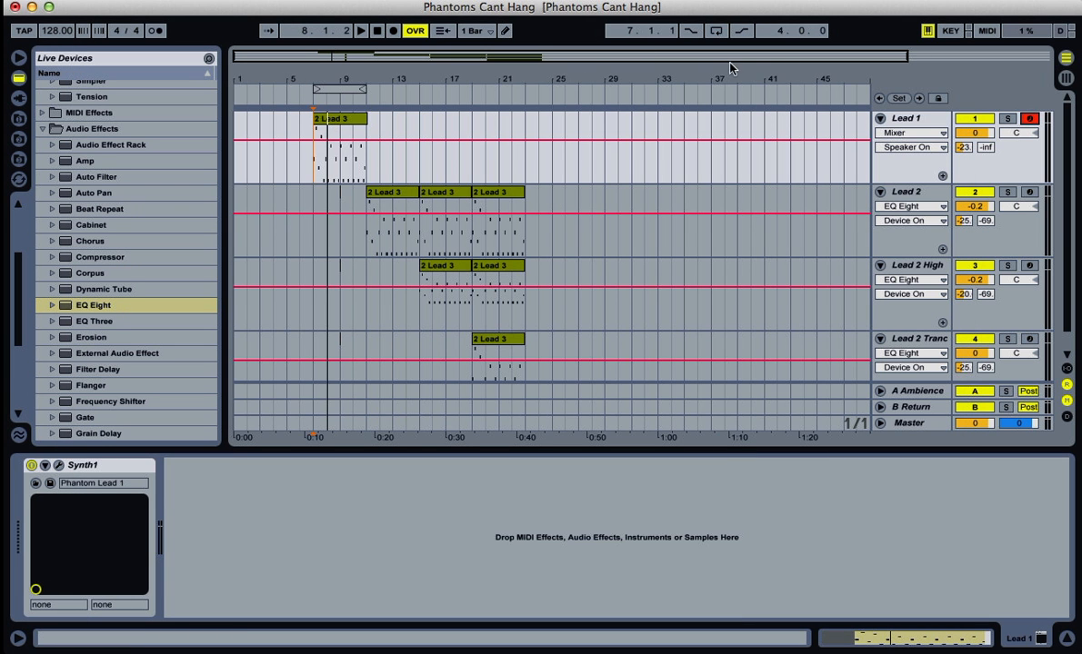
pyautogui.click(313, 159)
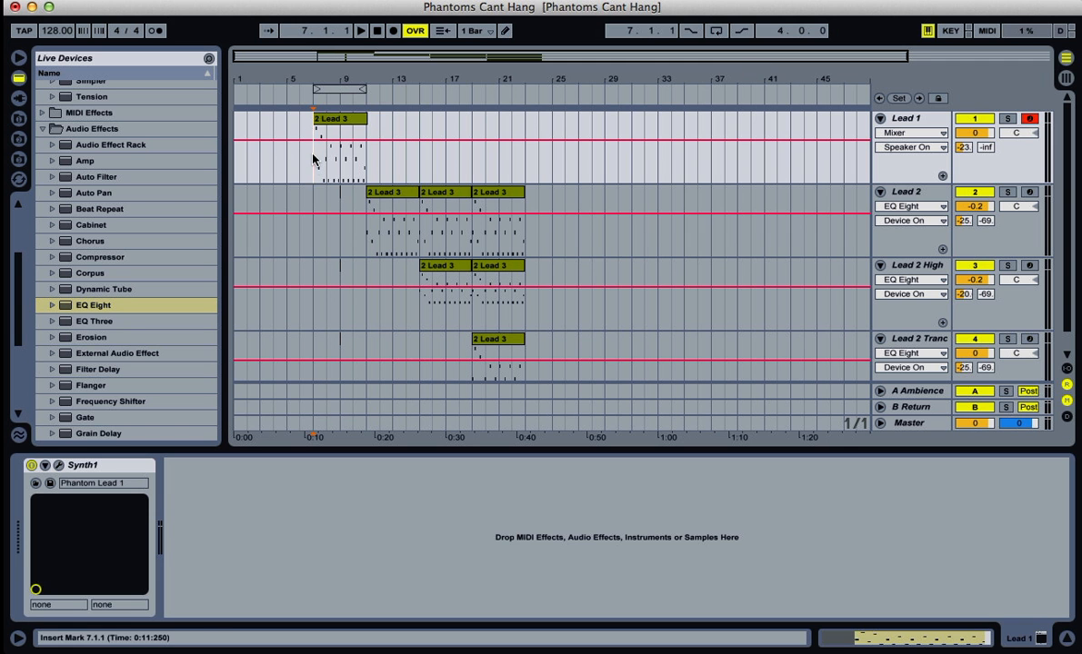
pyautogui.press('space')
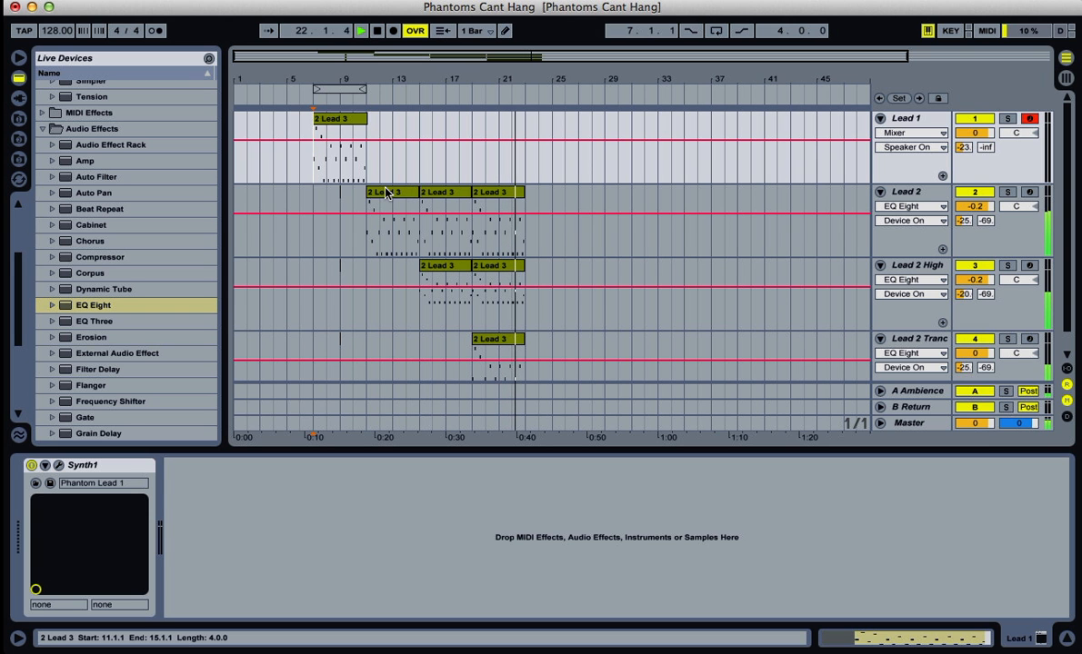
pyautogui.press('space')
# Turn on the arrangement loop over the Lead 1 clip and audition it from bar 7
pyautogui.click(898, 117)
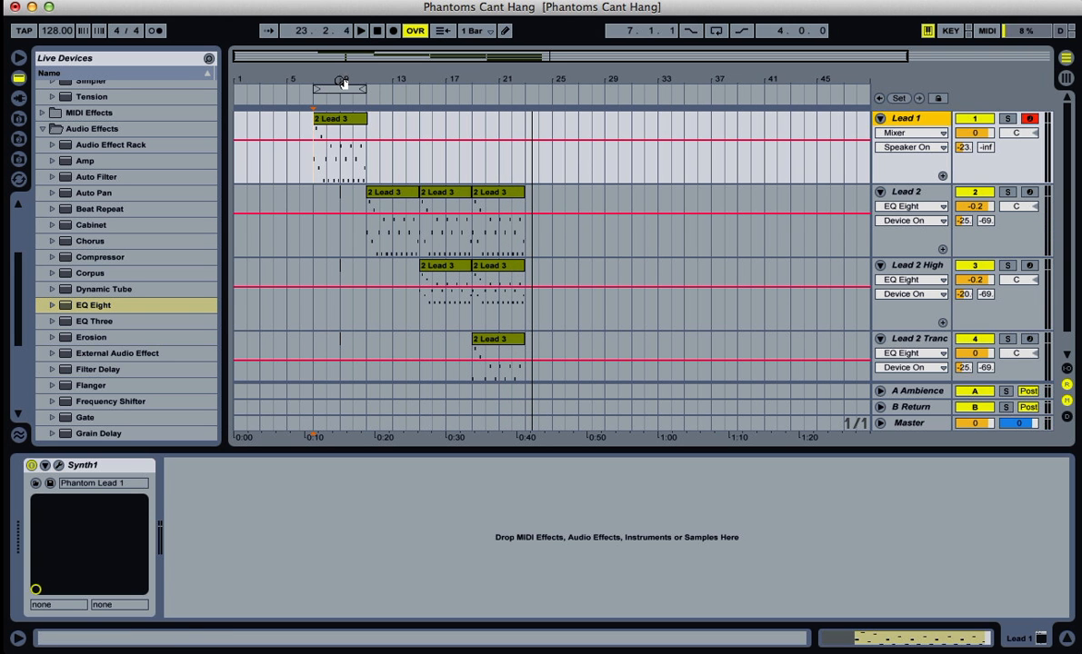
pyautogui.click(716, 31)
pyautogui.click(312, 134)
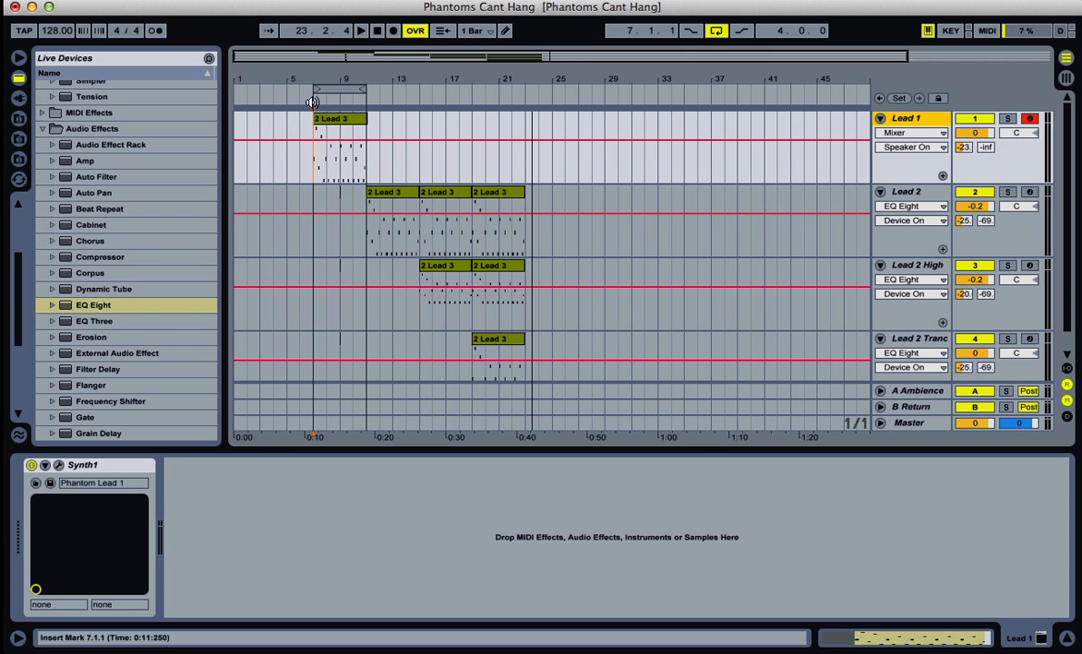
pyautogui.press('space')
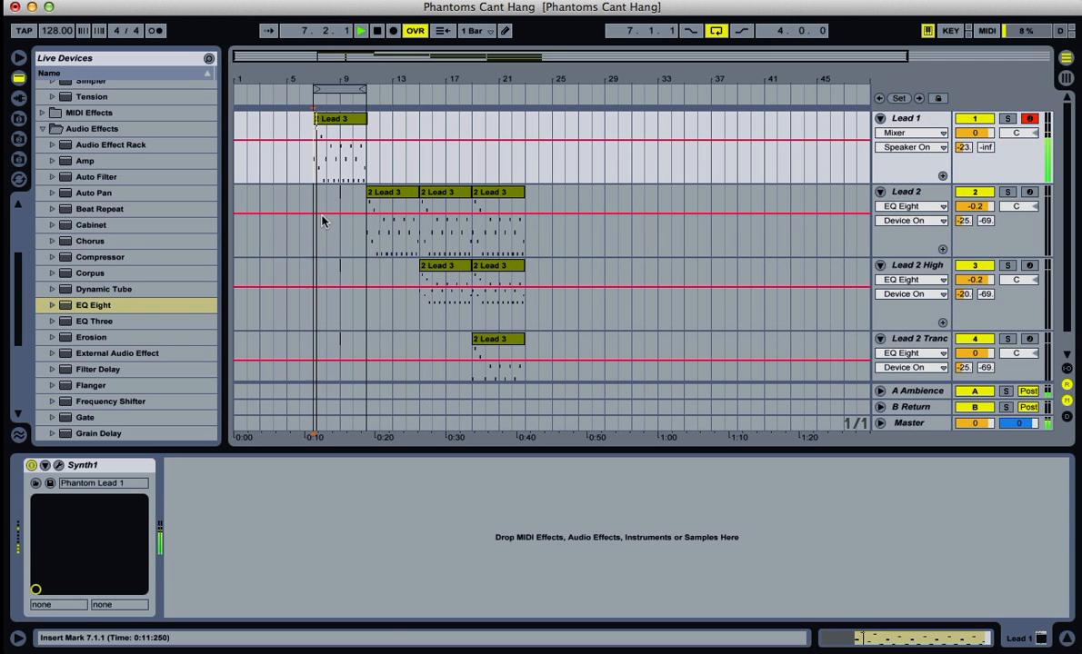
pyautogui.press('space')
# Open the Synth1 plug-in on the Lead 1 track and load the preset 2:Initialize from soundbank00
pyautogui.click(906, 119)
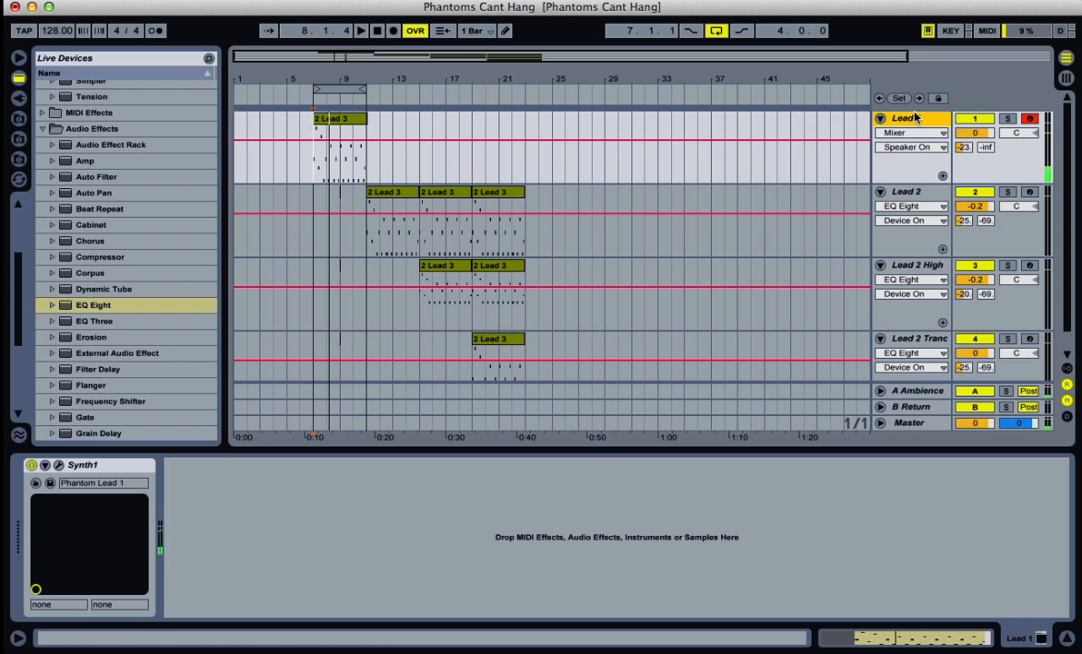
pyautogui.click(58, 466)
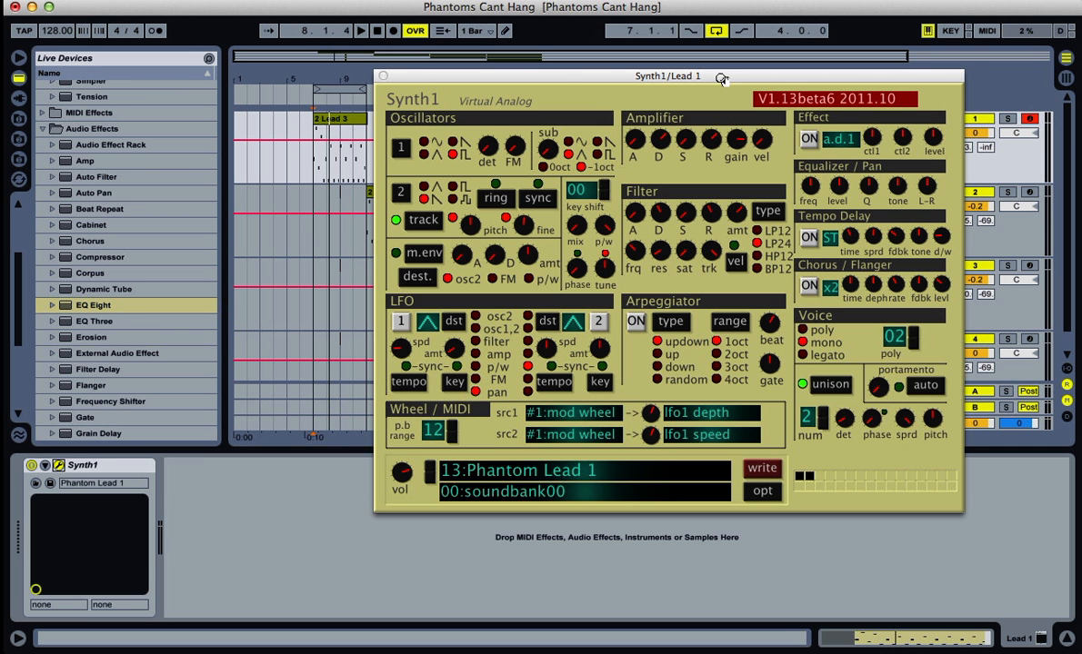
pyautogui.click(500, 475)
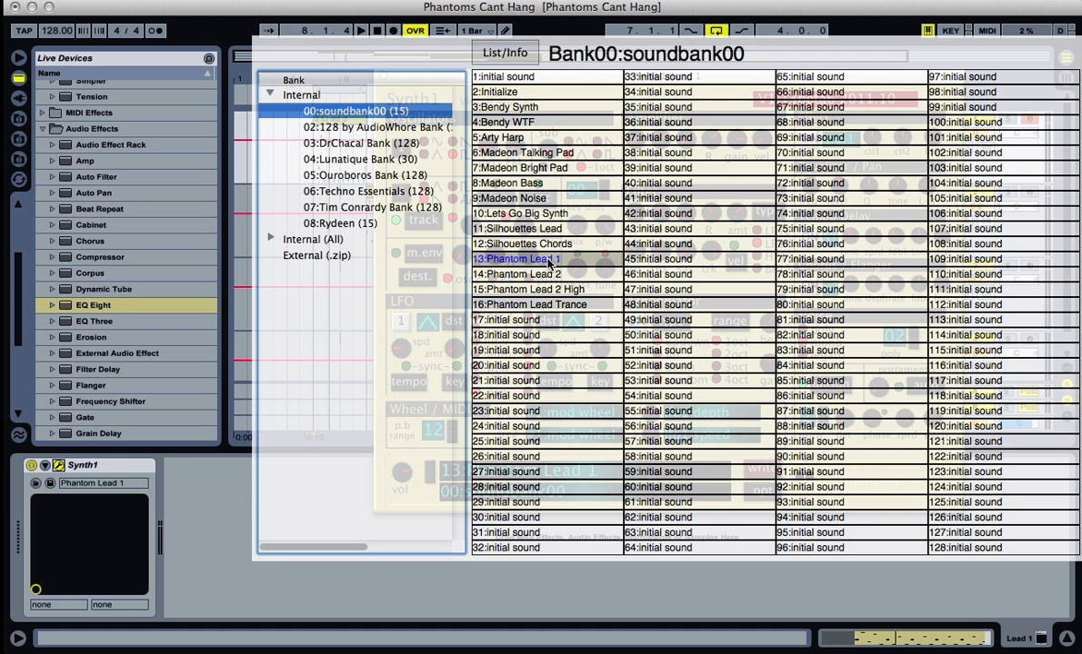
pyautogui.click(521, 95)
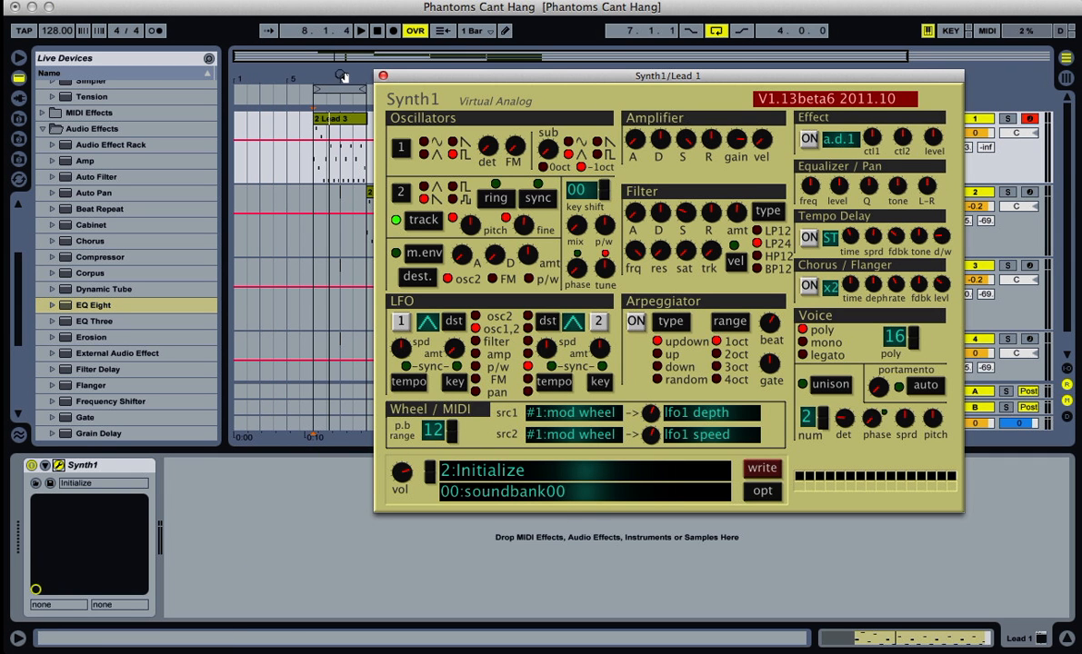
# Lower Synth1's master volume to 63
pyautogui.click(470, 190)
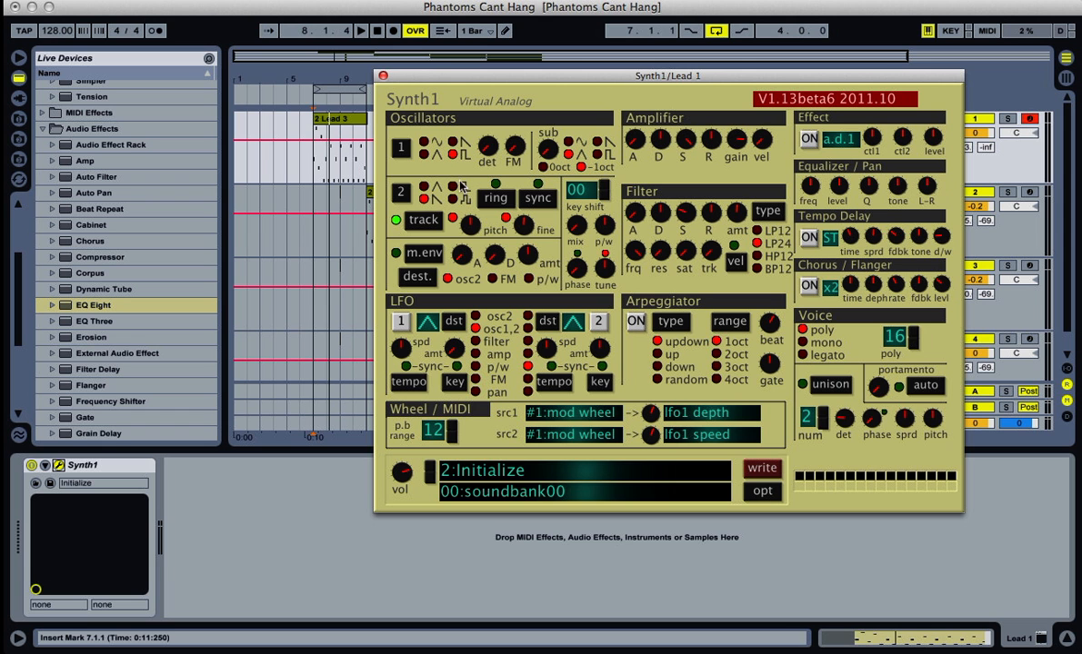
pyautogui.click(429, 423)
pyautogui.moveTo(428, 422); pyautogui.dragTo(430, 457)
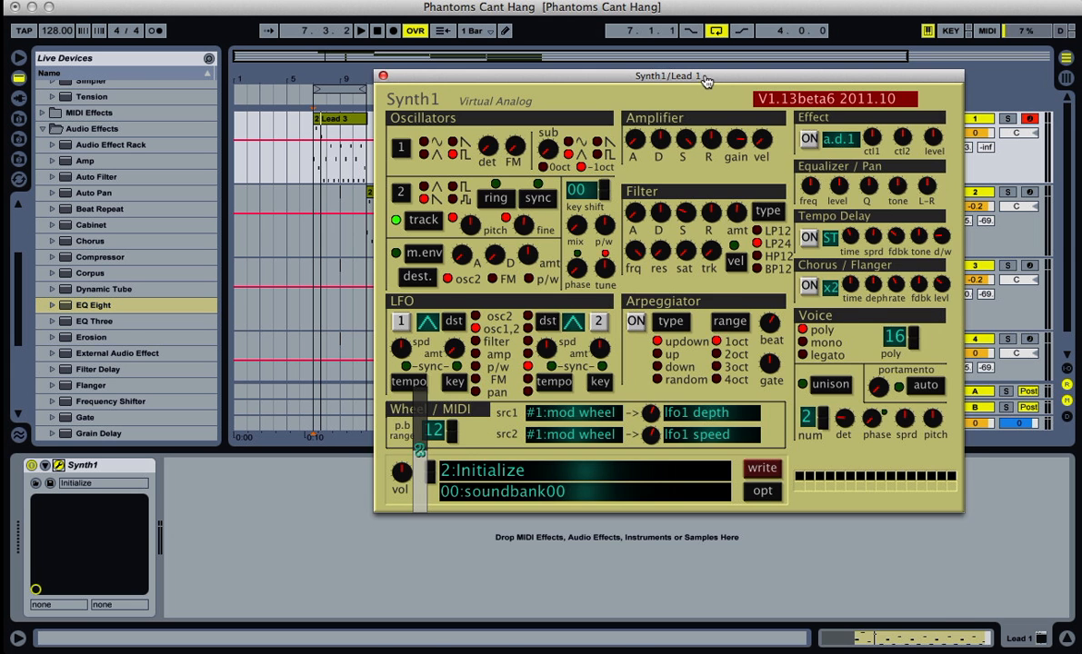
# Set Lead 1's A-Ambience send to -inf dB in the Session view and return to the Arrangement view
pyautogui.moveTo(656, 78); pyautogui.dragTo(648, 298)
pyautogui.click(1069, 75)
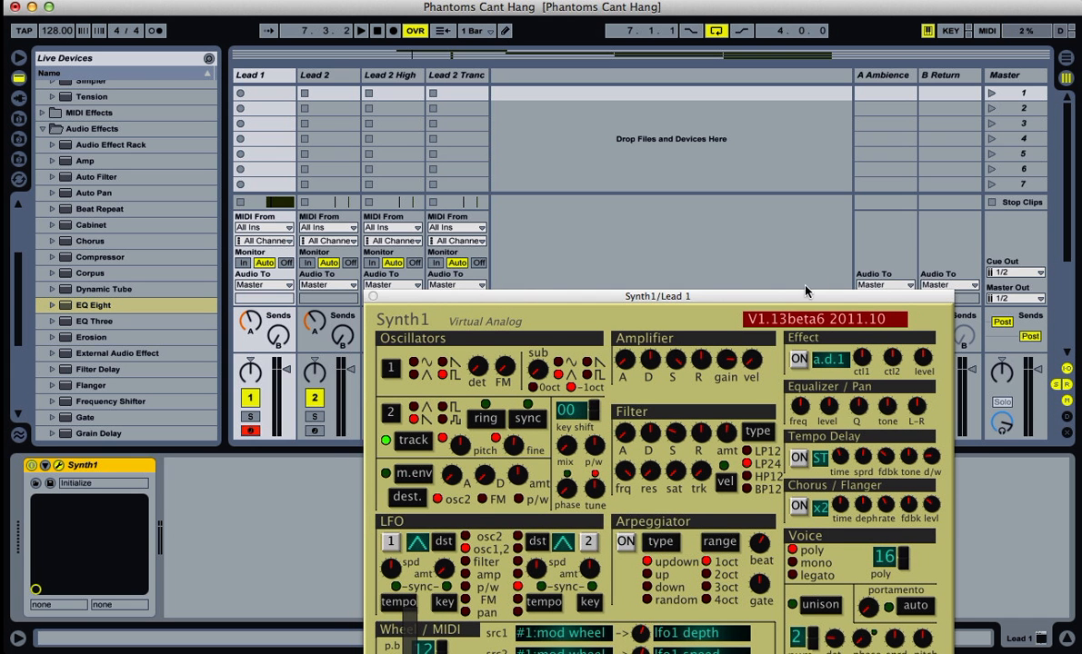
pyautogui.click(365, 299)
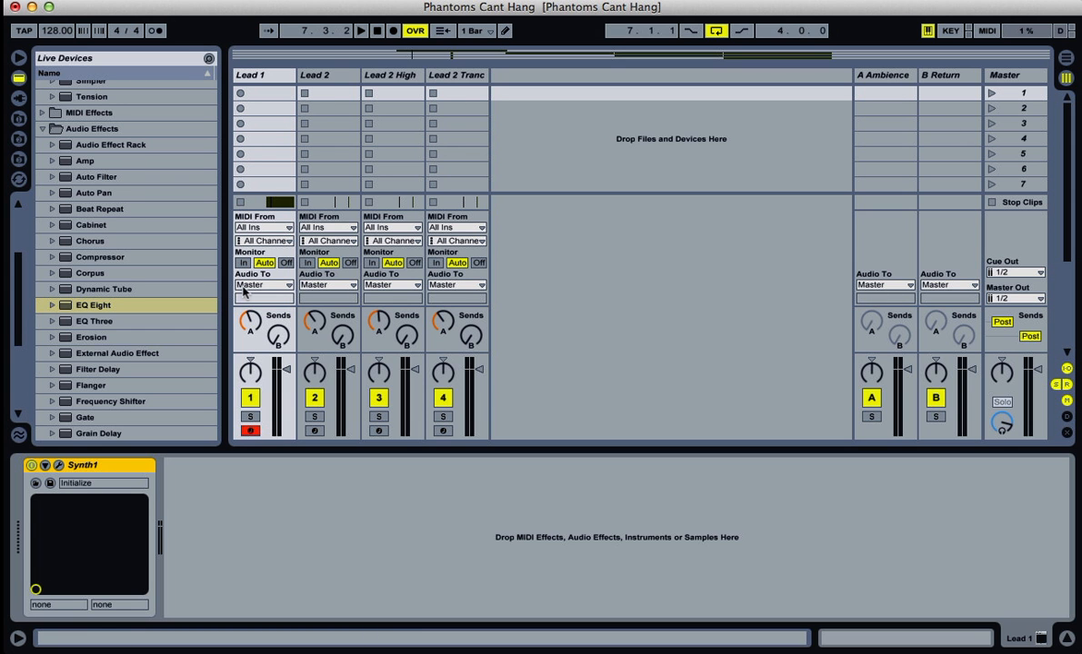
pyautogui.moveTo(255, 324); pyautogui.dragTo(255, 372)
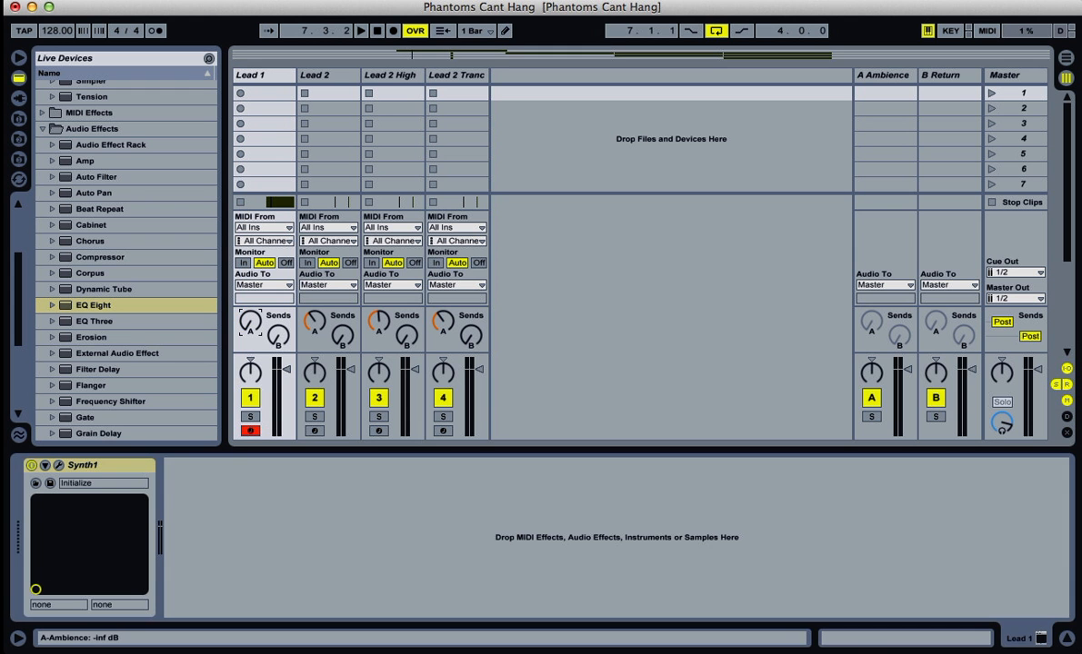
pyautogui.press('Tab')
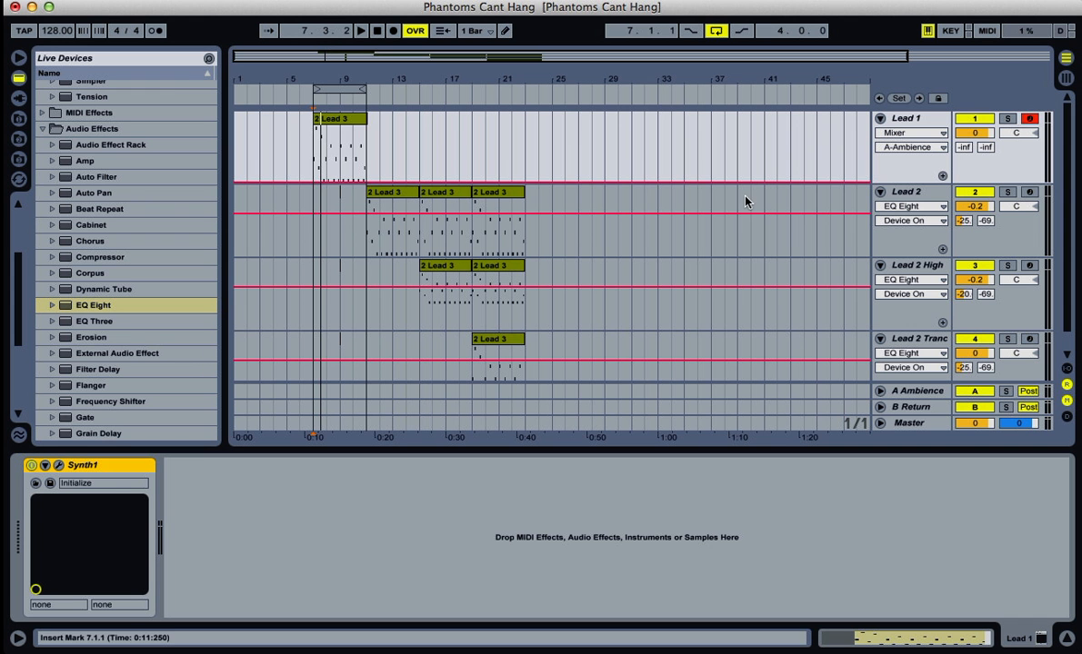
# Reopen Lead 1's Synth1 window and set the oscillator pulse width to 127 while auditioning the loop
pyautogui.press('space')
pyautogui.click(57, 465)
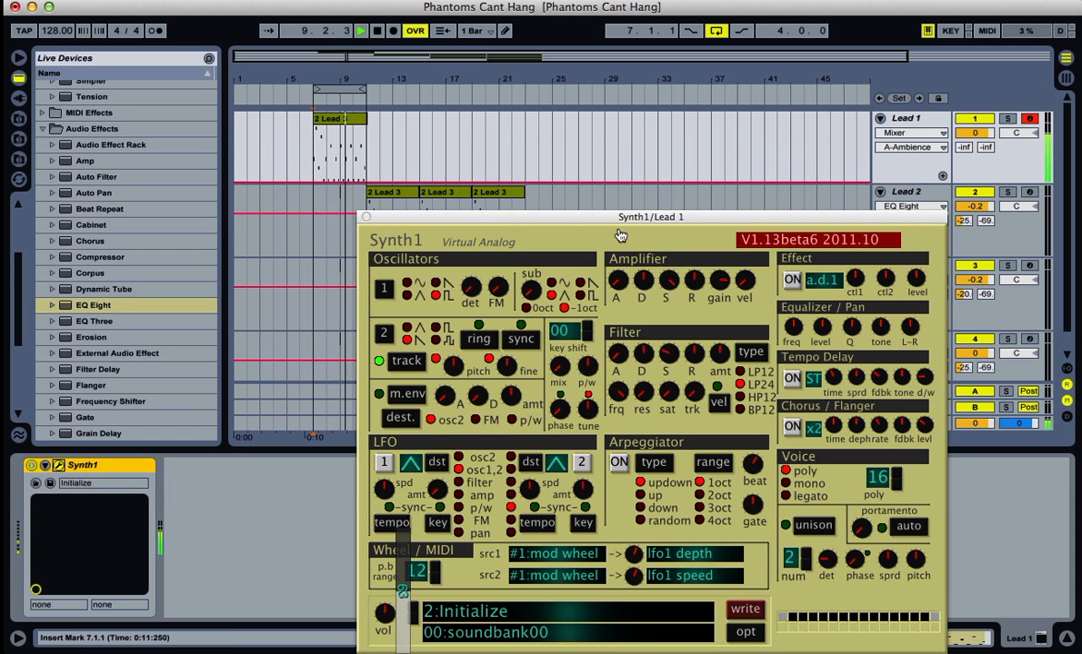
pyautogui.press('space')
pyautogui.moveTo(599, 219); pyautogui.dragTo(563, 104)
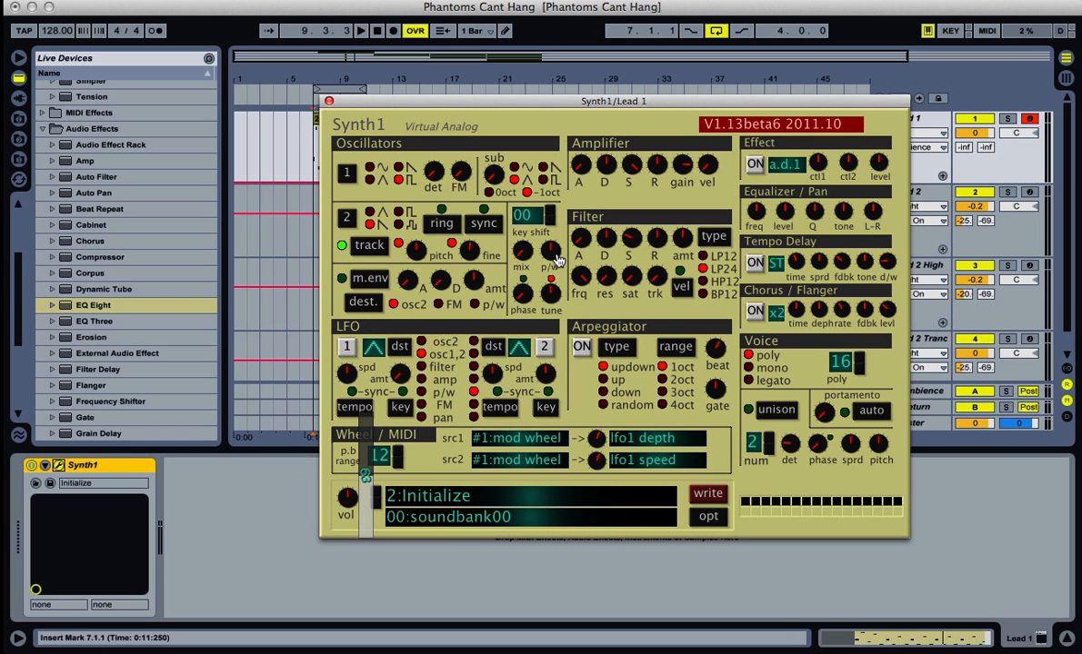
pyautogui.press('space')
pyautogui.moveTo(558, 261); pyautogui.dragTo(565, 165)
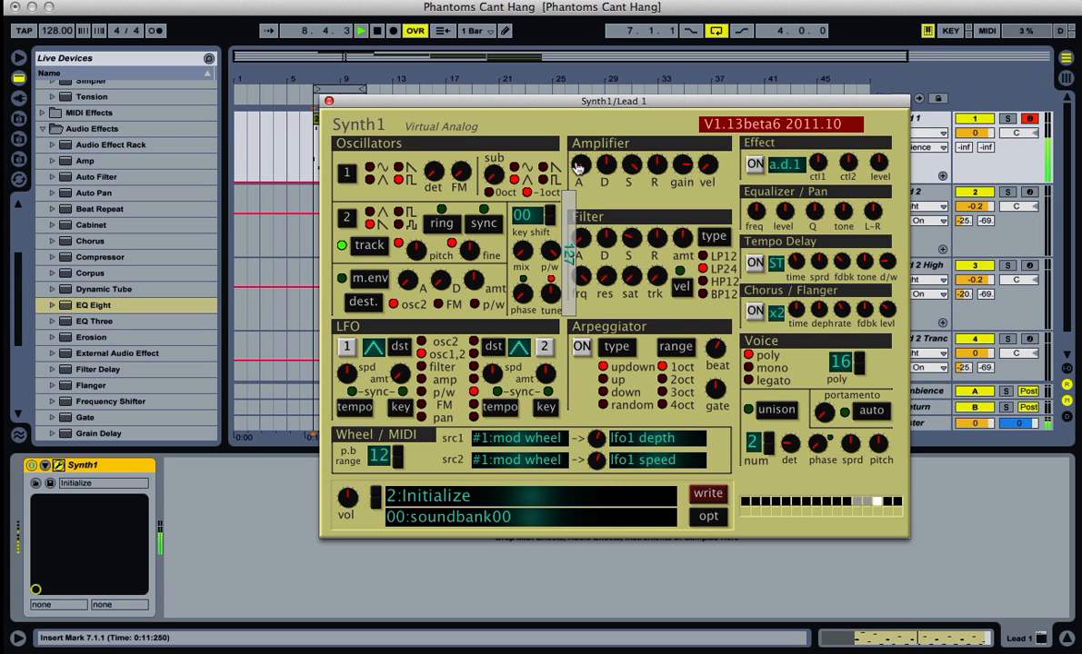
pyautogui.press('space')
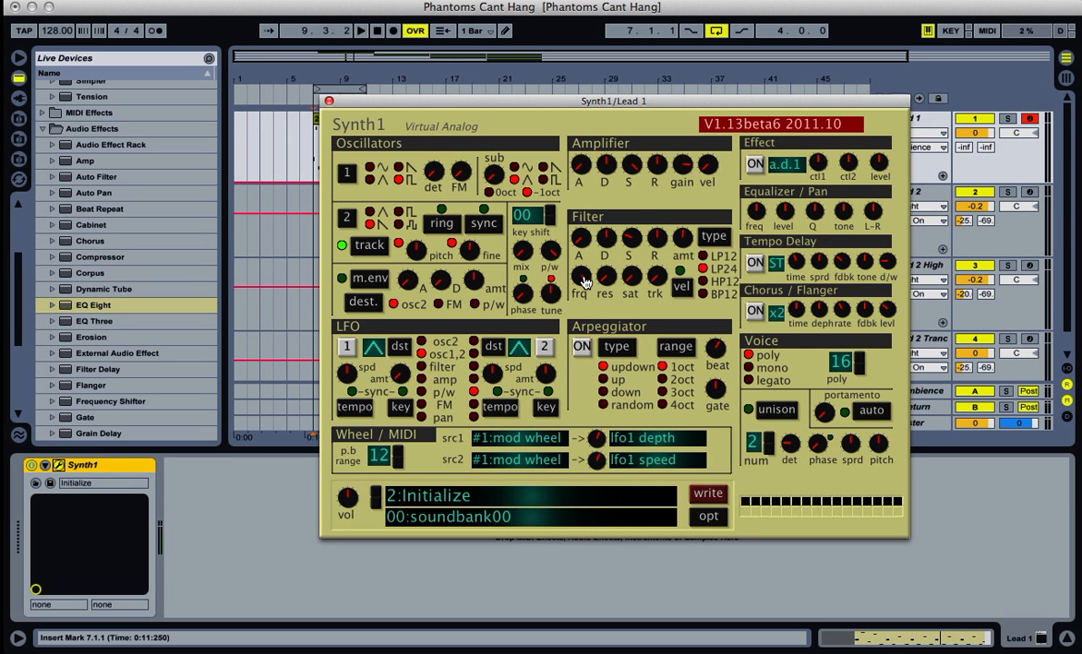
# Set Synth1's filter frequency to 56 and the filter envelope amount to 22 while the loop plays
pyautogui.press('space')
pyautogui.moveTo(585, 281); pyautogui.dragTo(616, 296)
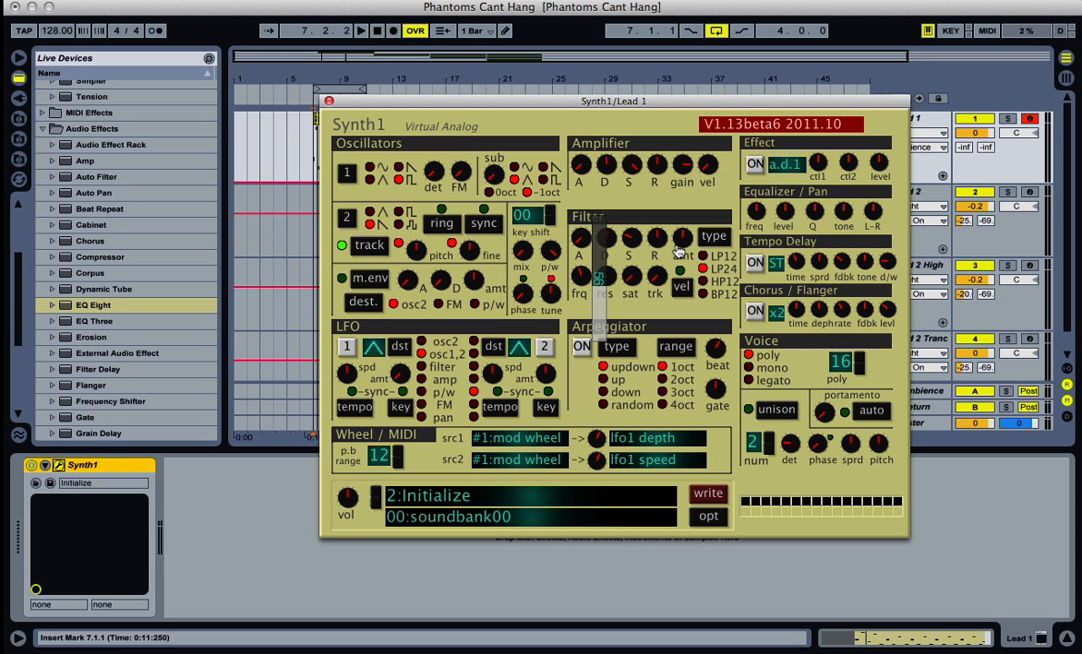
pyautogui.press('space')
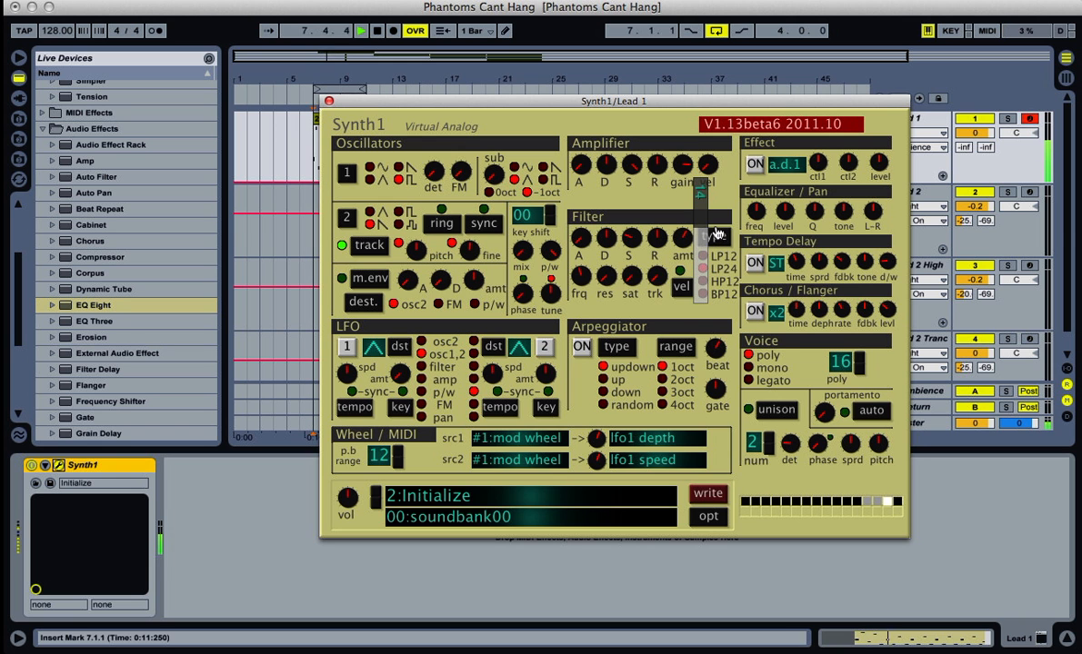
pyautogui.moveTo(719, 228); pyautogui.dragTo(715, 223)
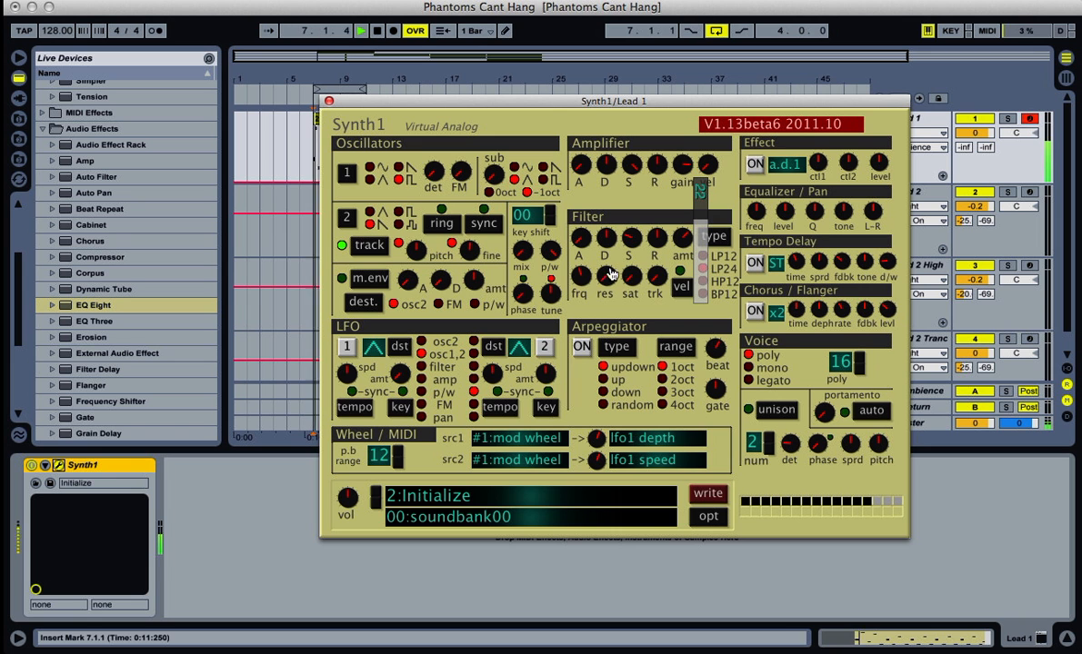
# Raise Synth1's master volume to 99 and audition the looped lead
pyautogui.press('space')
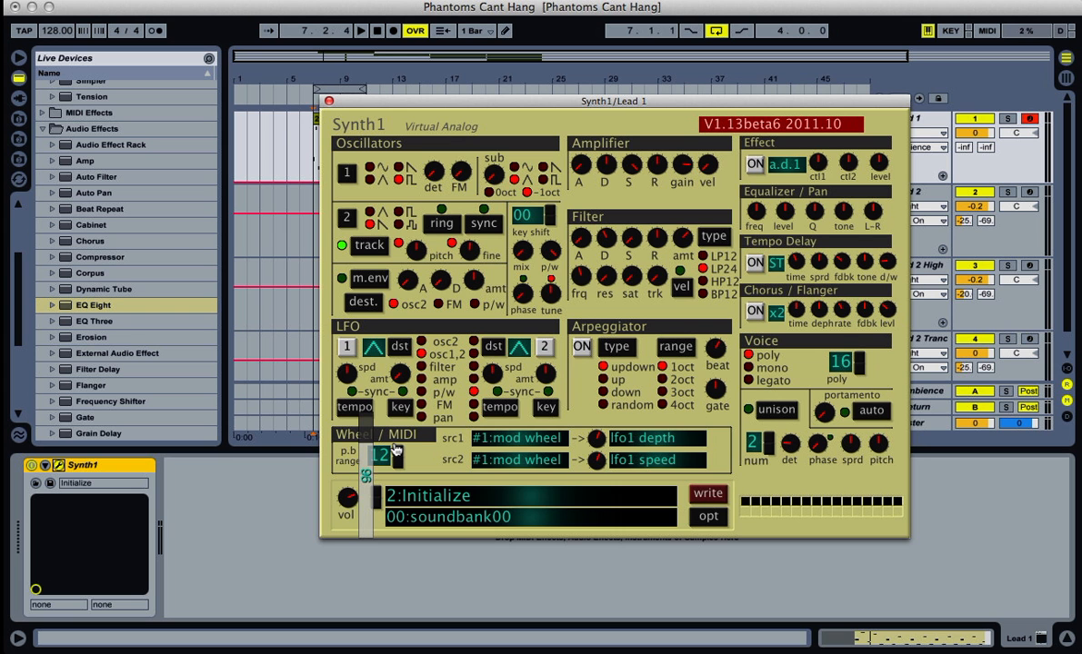
pyautogui.press('space')
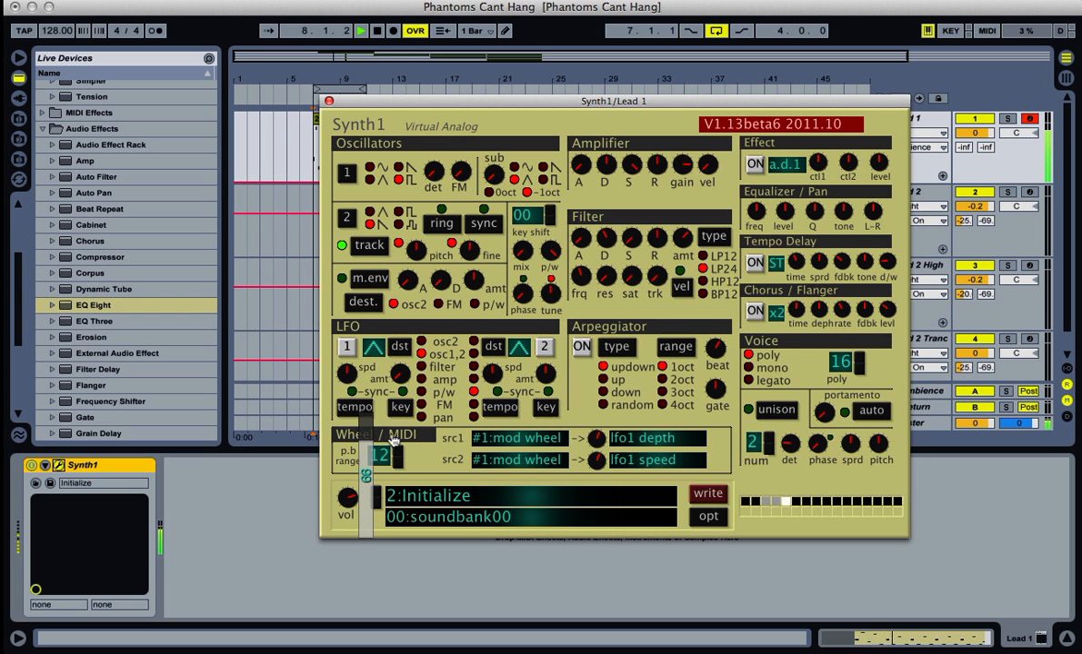
pyautogui.press('space')
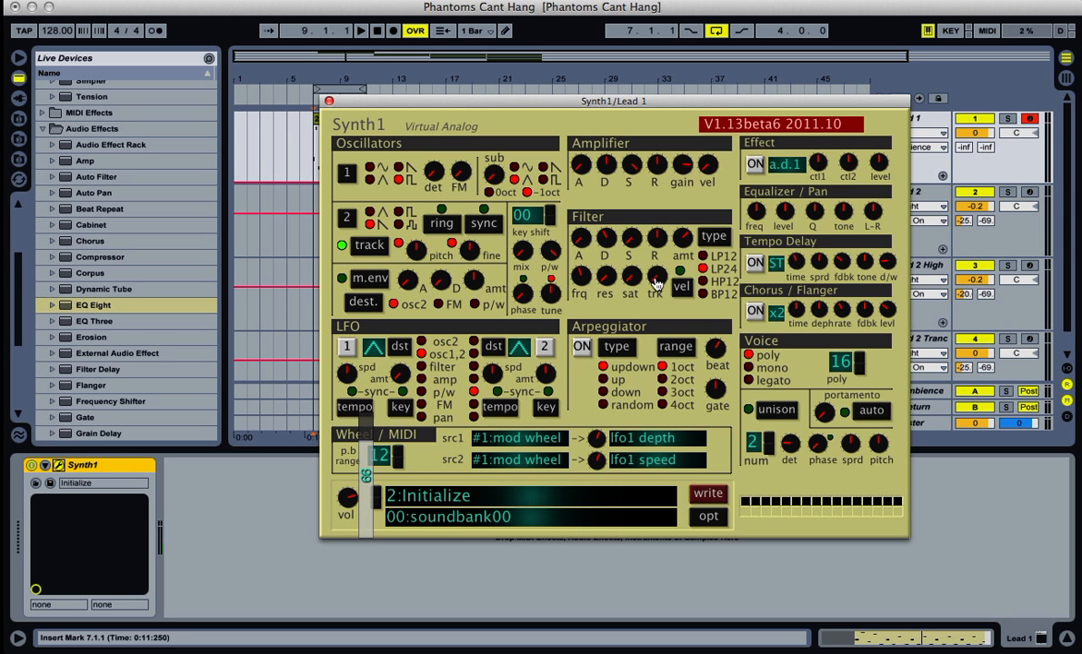
# Try filter key tracking at 127 with the filter frequency at 43, audition the loop, and return key tracking to 0
pyautogui.moveTo(658, 283); pyautogui.dragTo(673, 117)
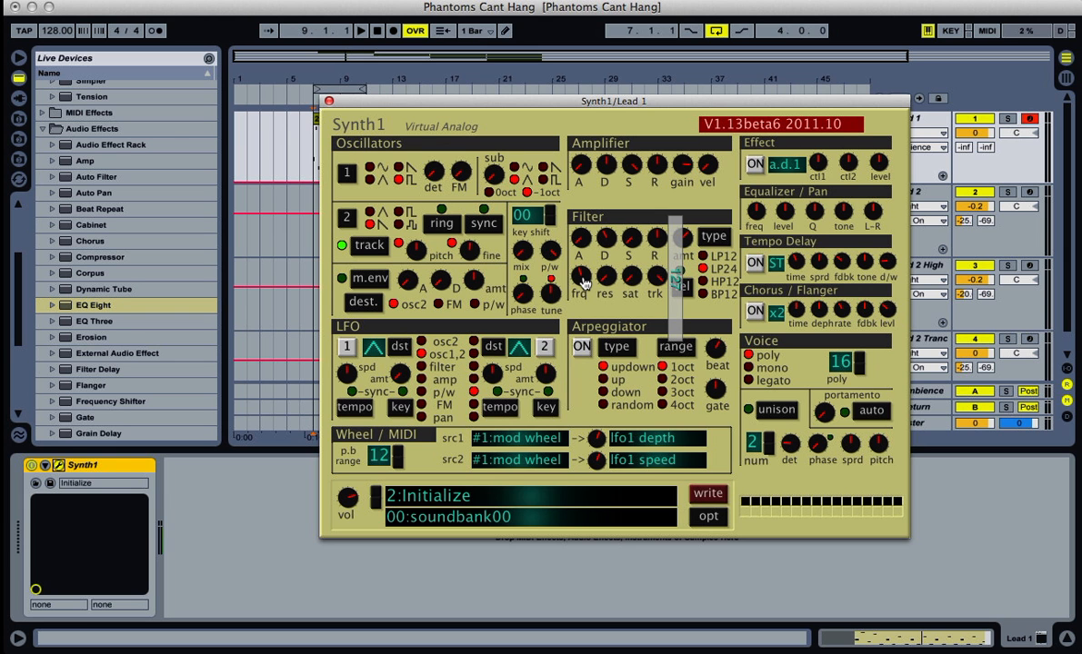
pyautogui.moveTo(605, 293); pyautogui.dragTo(609, 306)
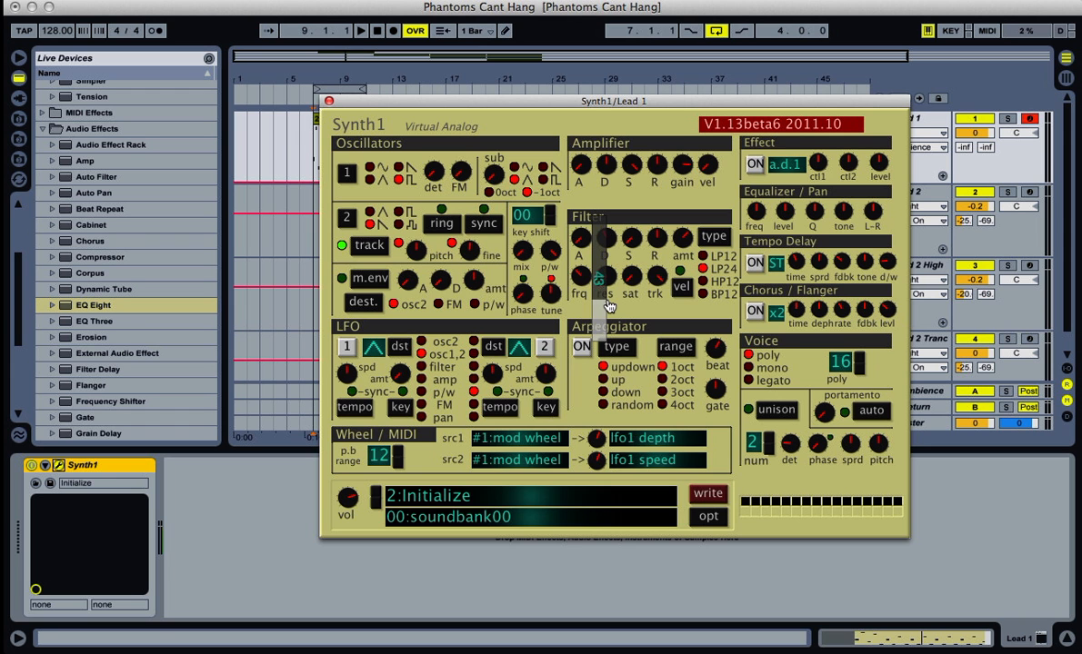
pyautogui.press('space')
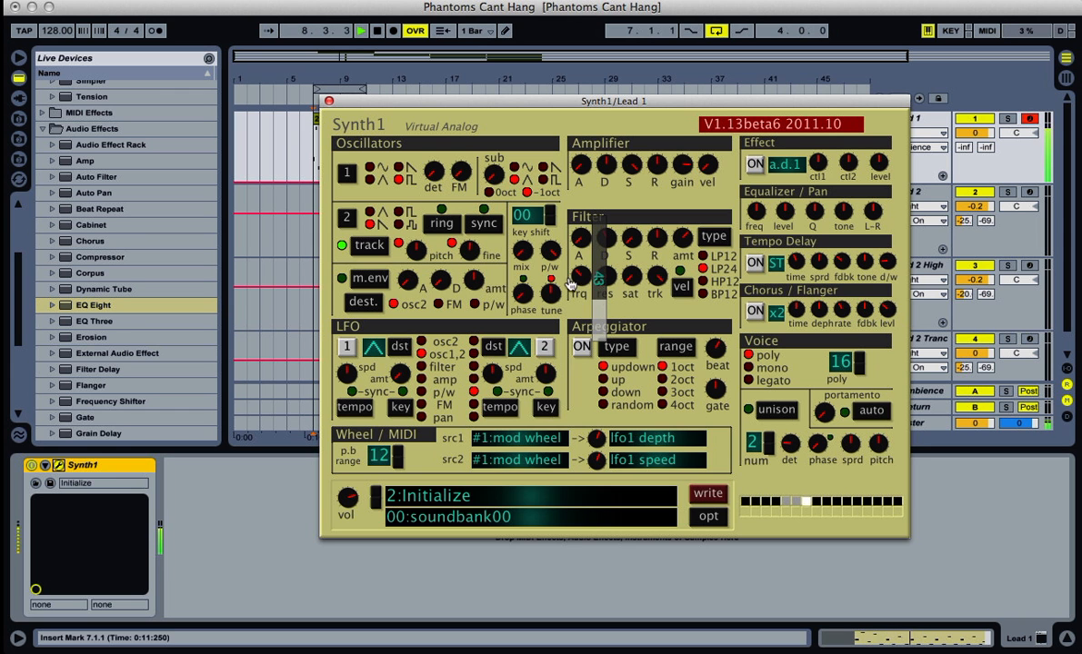
pyautogui.press('space')
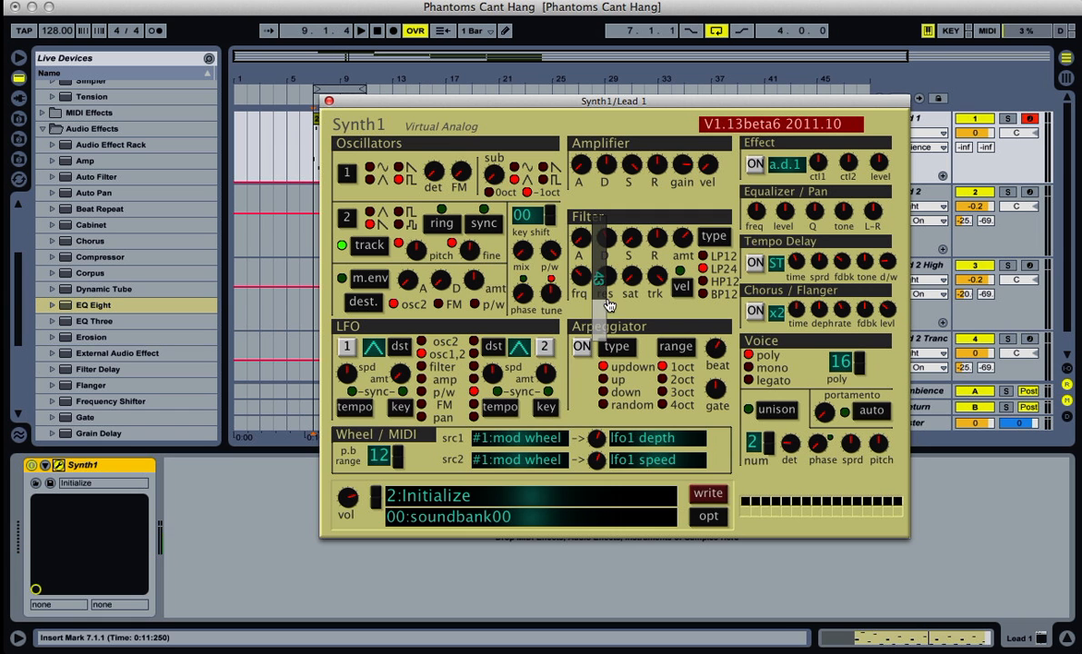
pyautogui.moveTo(632, 293); pyautogui.dragTo(682, 399)
pyautogui.press('space')
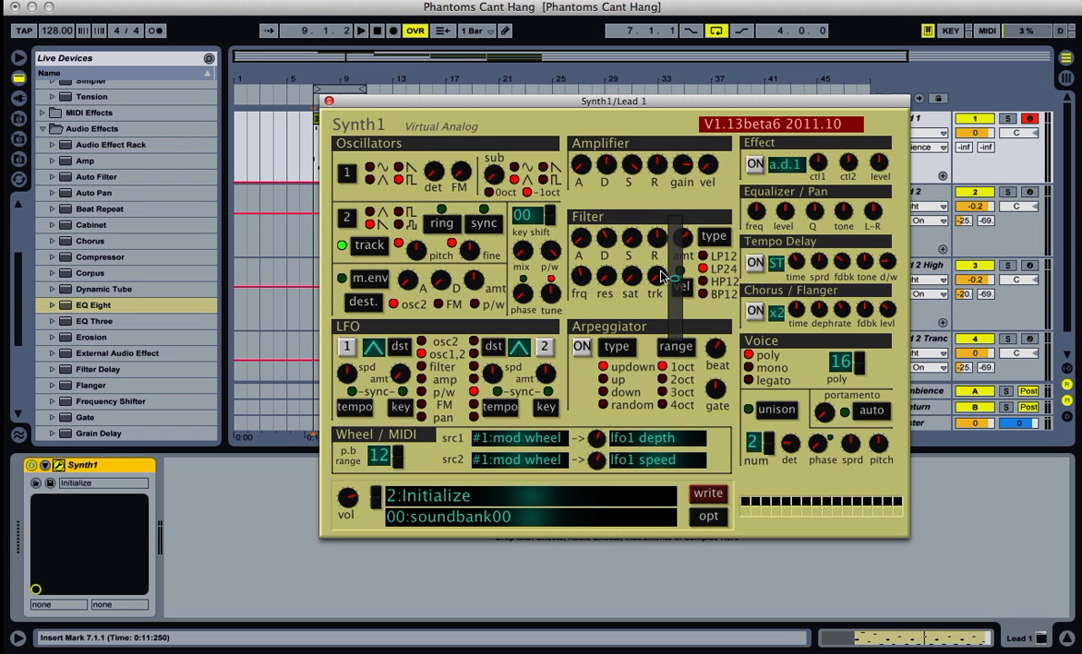
# Set Lead 1's filter key tracking to 127 and the filter frequency to 43, and play the loop
pyautogui.moveTo(653, 283); pyautogui.dragTo(692, 118)
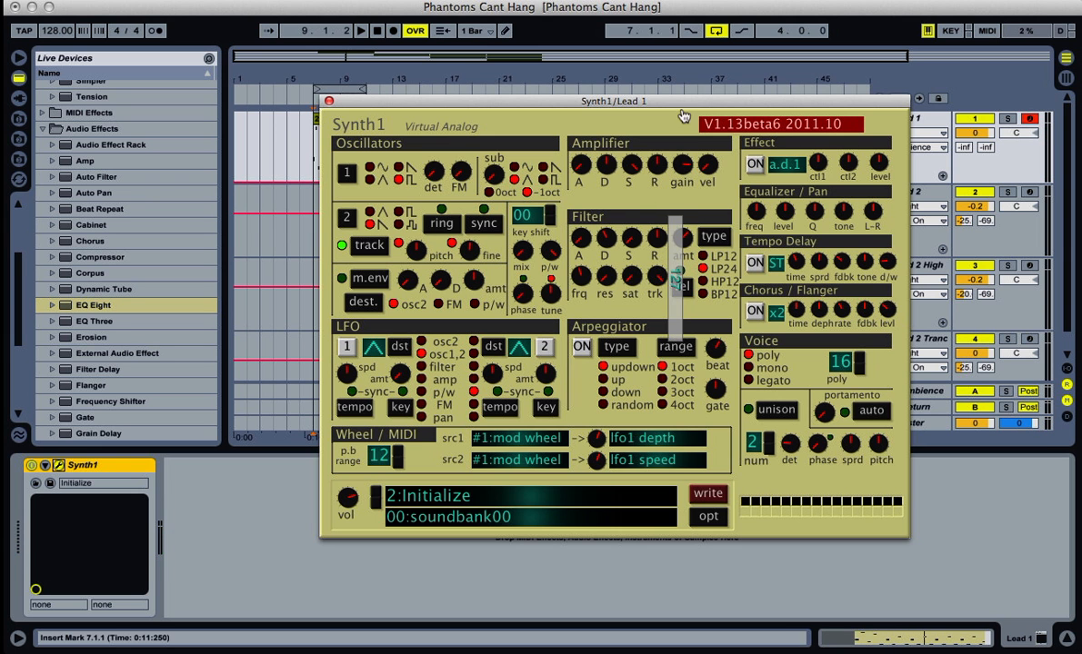
pyautogui.moveTo(578, 274); pyautogui.dragTo(608, 306)
pyautogui.press('space')
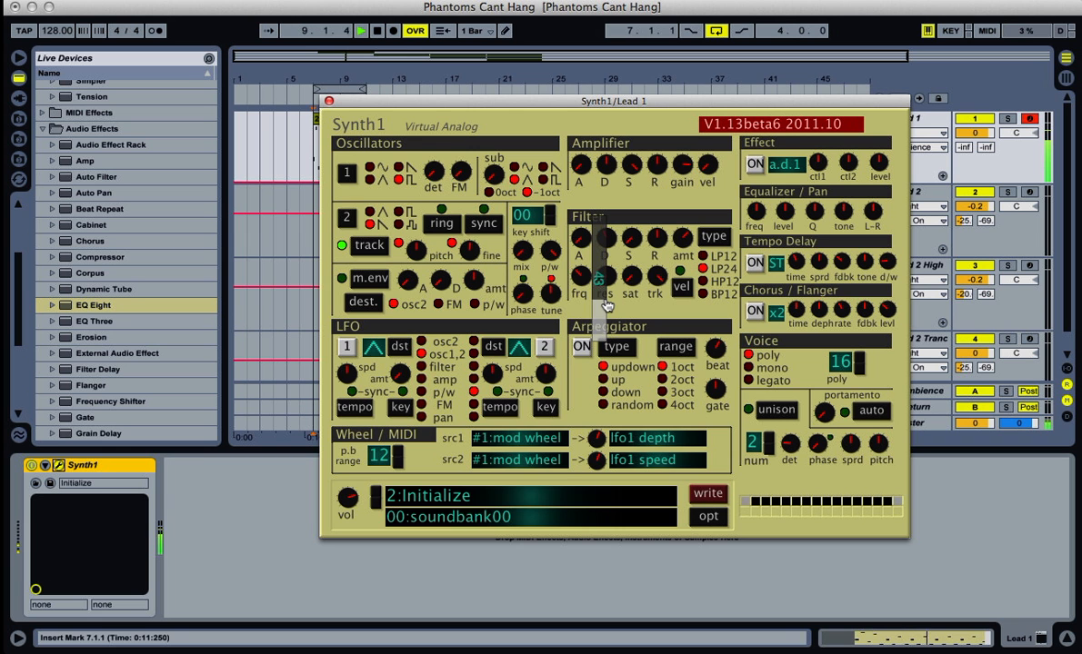
# Audition filter resonance changes on Lead 1 with the loop playing, bringing the resonance down to 5
pyautogui.moveTo(610, 307); pyautogui.dragTo(628, 307)
pyautogui.press('space')
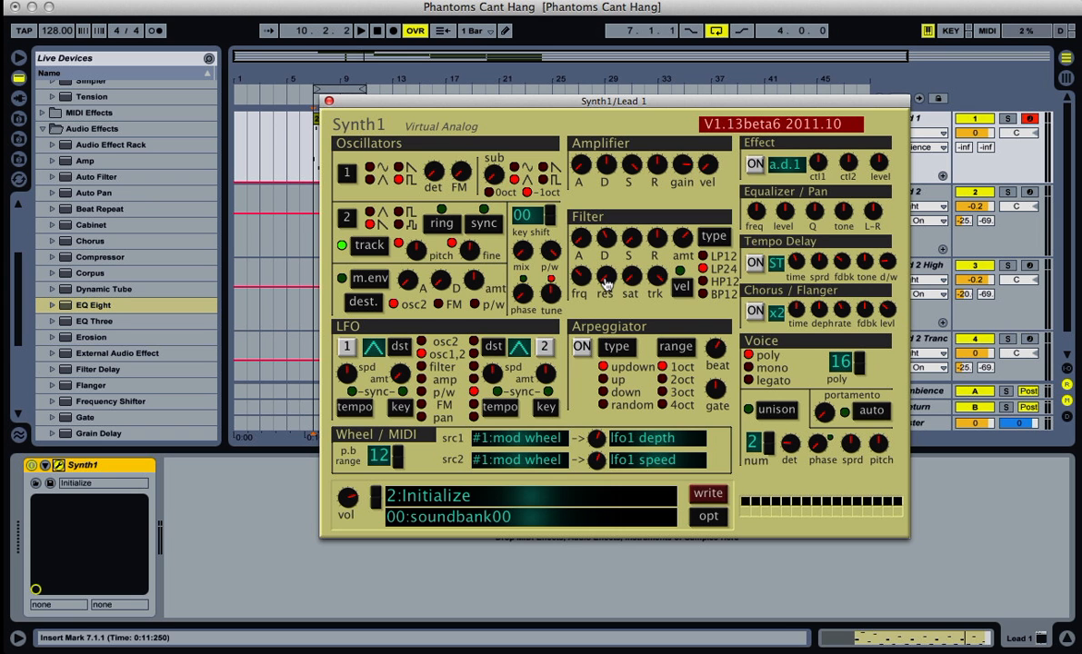
pyautogui.press('space')
pyautogui.moveTo(606, 284); pyautogui.dragTo(633, 343)
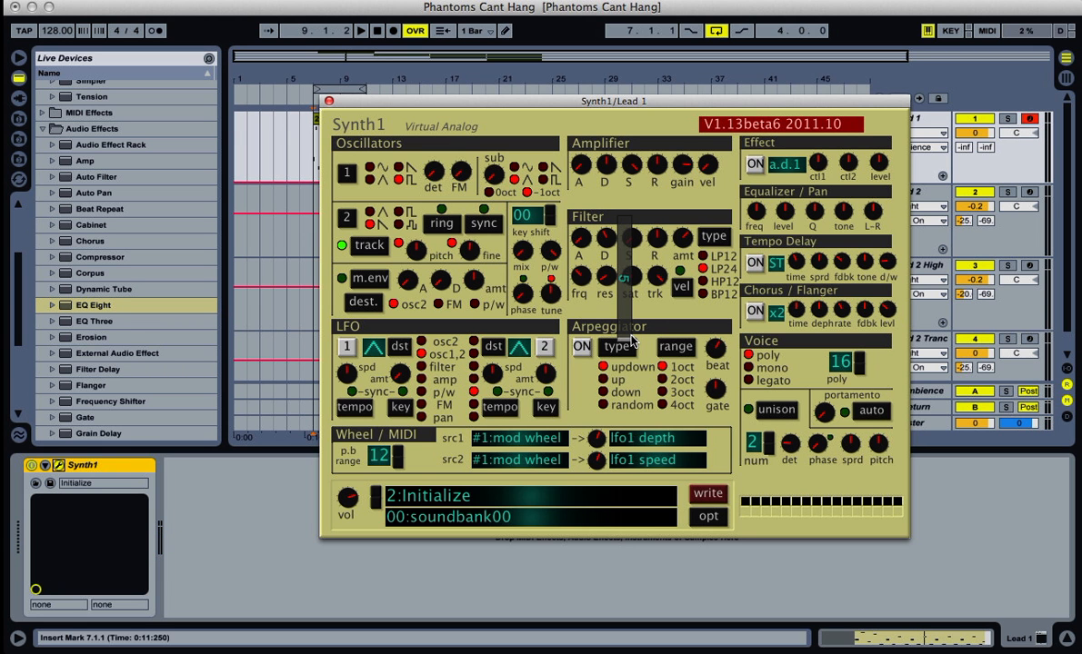
pyautogui.moveTo(633, 342); pyautogui.dragTo(633, 202)
# Set Lead 1's amplifier sustain to 0 and audition the loop
pyautogui.moveTo(634, 169); pyautogui.dragTo(653, 241)
pyautogui.press('space')
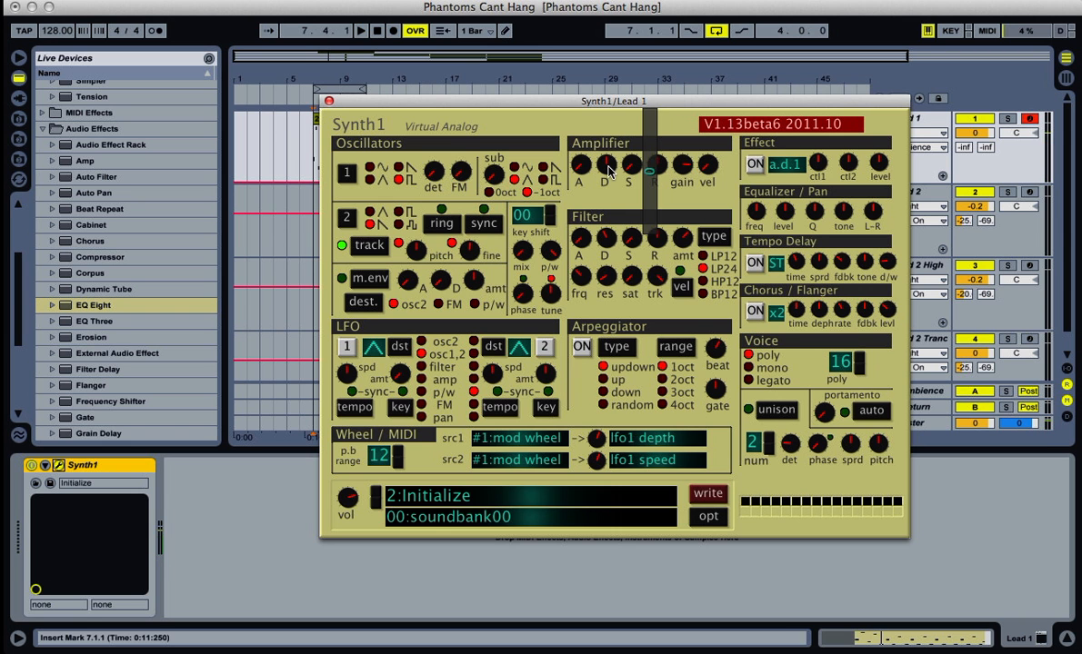
pyautogui.press('space')
# Lengthen Lead 1's amplifier decay and compare sustain at 127 and 0 in the loop, leaving it at 0
pyautogui.moveTo(610, 172); pyautogui.dragTo(668, 33)
pyautogui.press('space')
pyautogui.press('space')
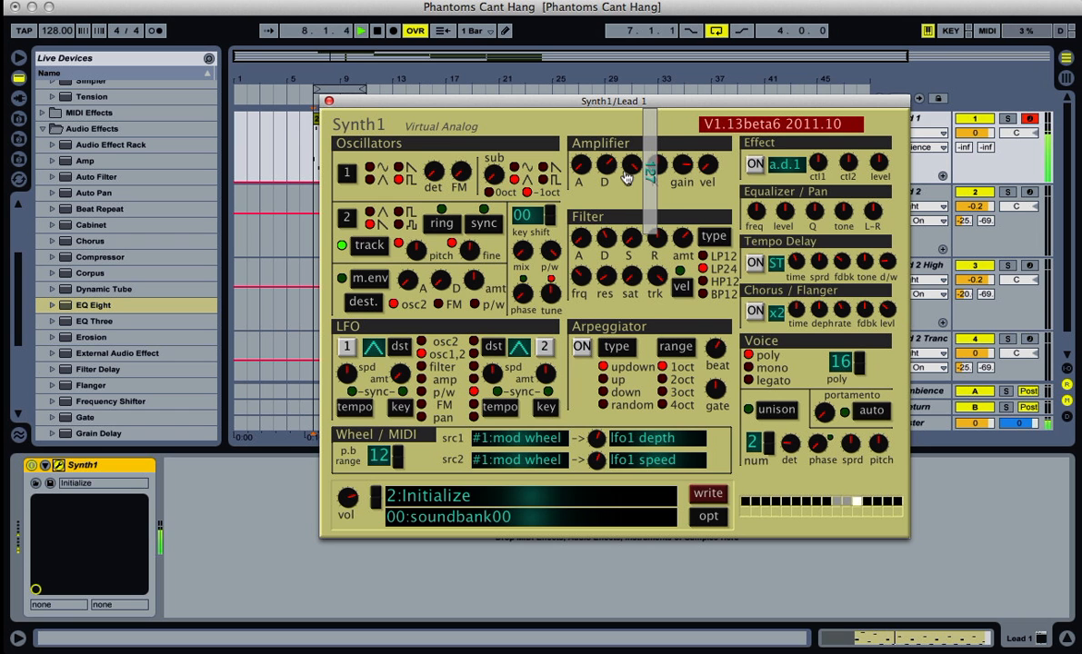
pyautogui.moveTo(658, 125); pyautogui.dragTo(651, 295)
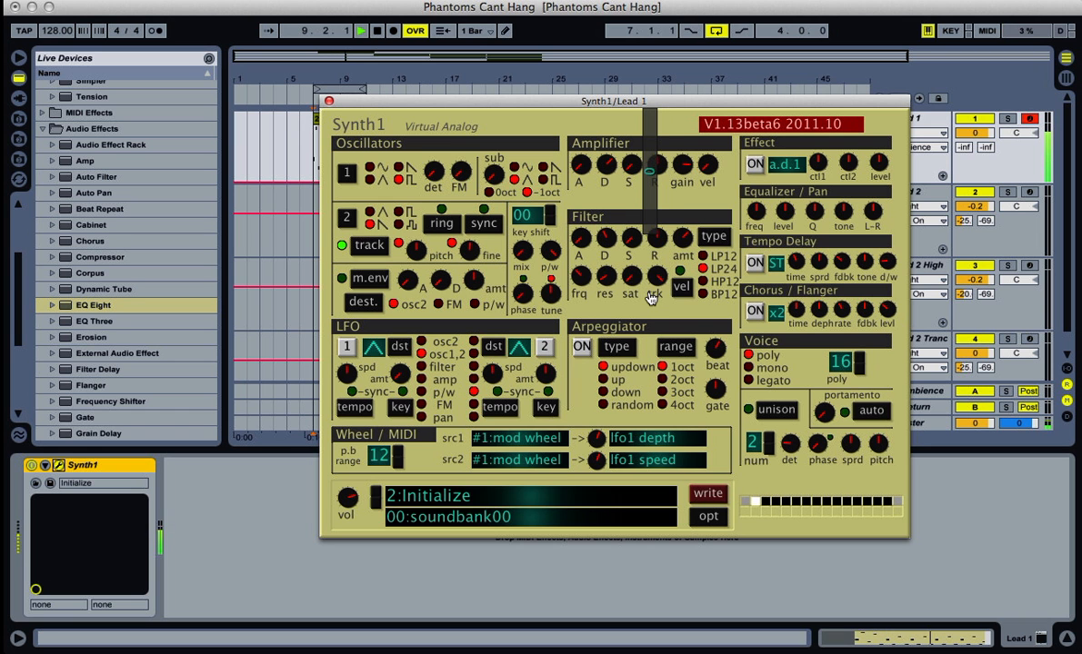
pyautogui.press('space')
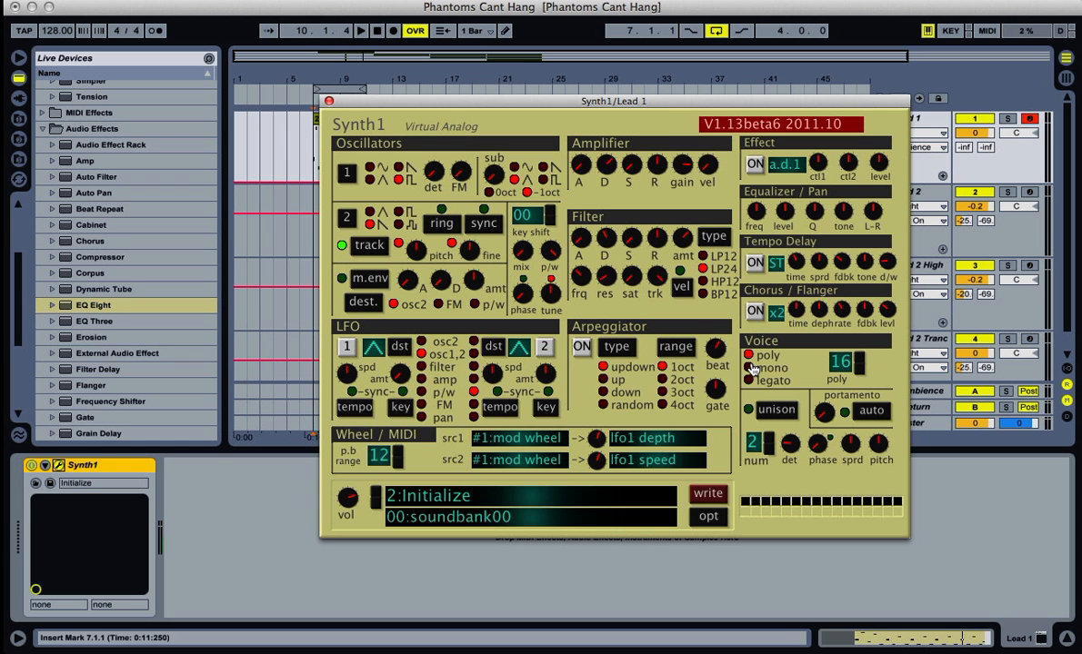
# Set Lead 1's voice to mono with unison on, maximum spread and low detune while auditioning, and close the Synth1 window
pyautogui.click(750, 367)
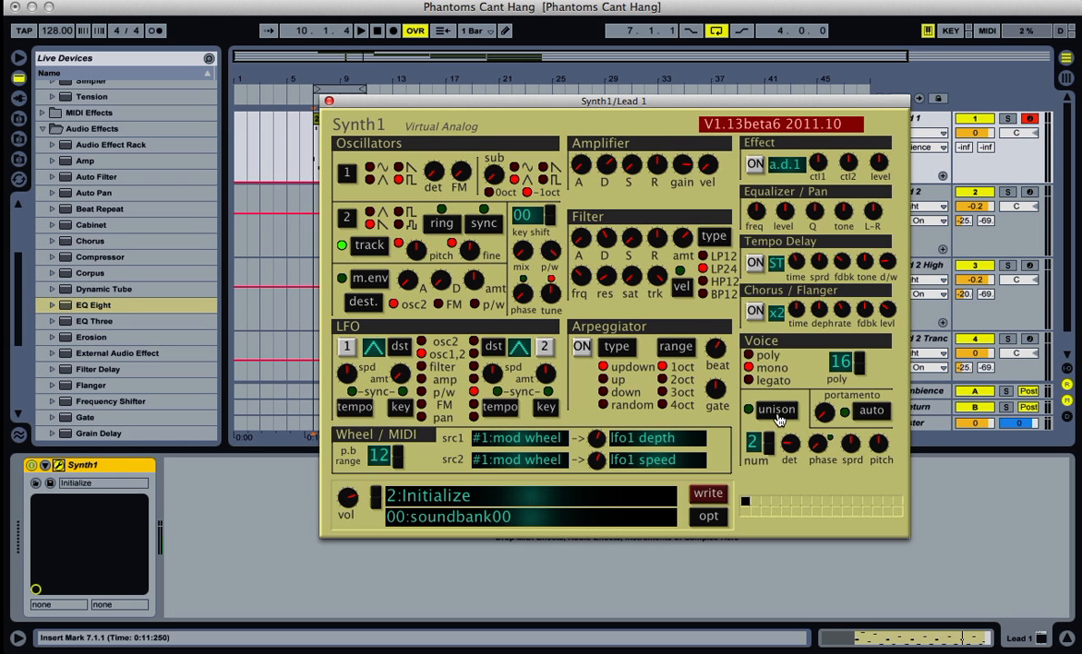
pyautogui.moveTo(848, 449); pyautogui.dragTo(853, 254)
pyautogui.press('space')
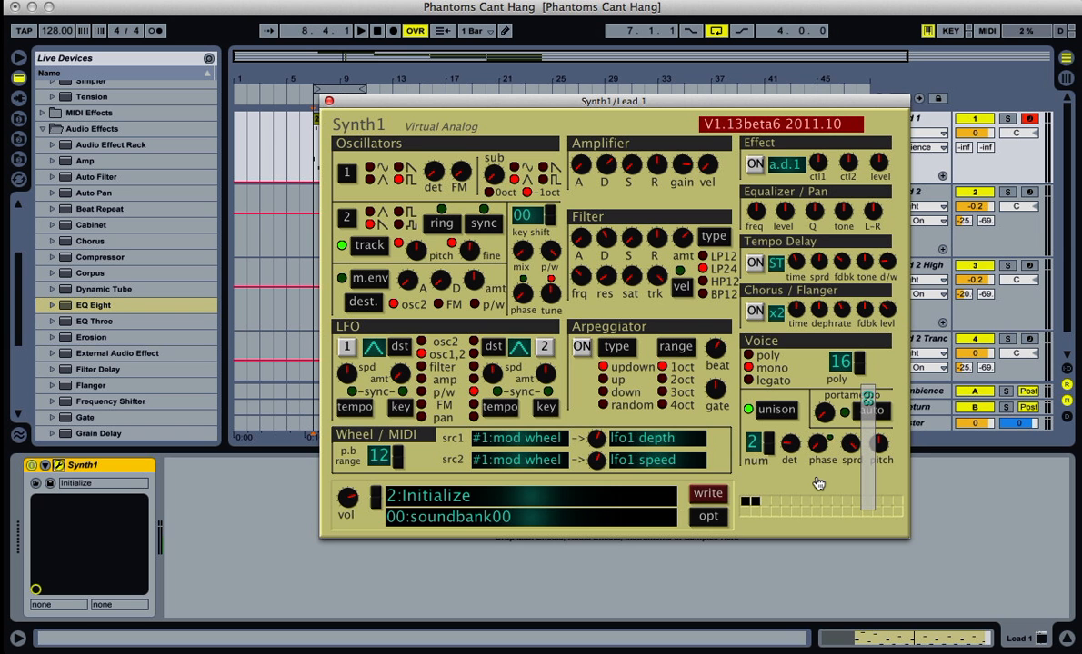
pyautogui.press('space')
pyautogui.moveTo(793, 448); pyautogui.dragTo(816, 512)
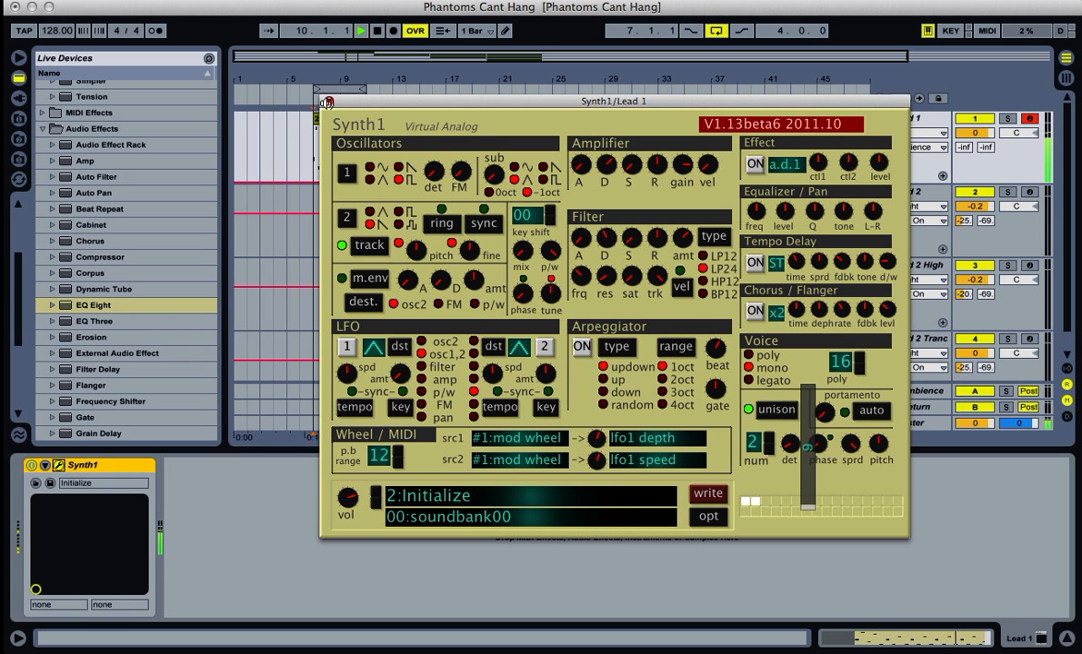
pyautogui.click(326, 102)
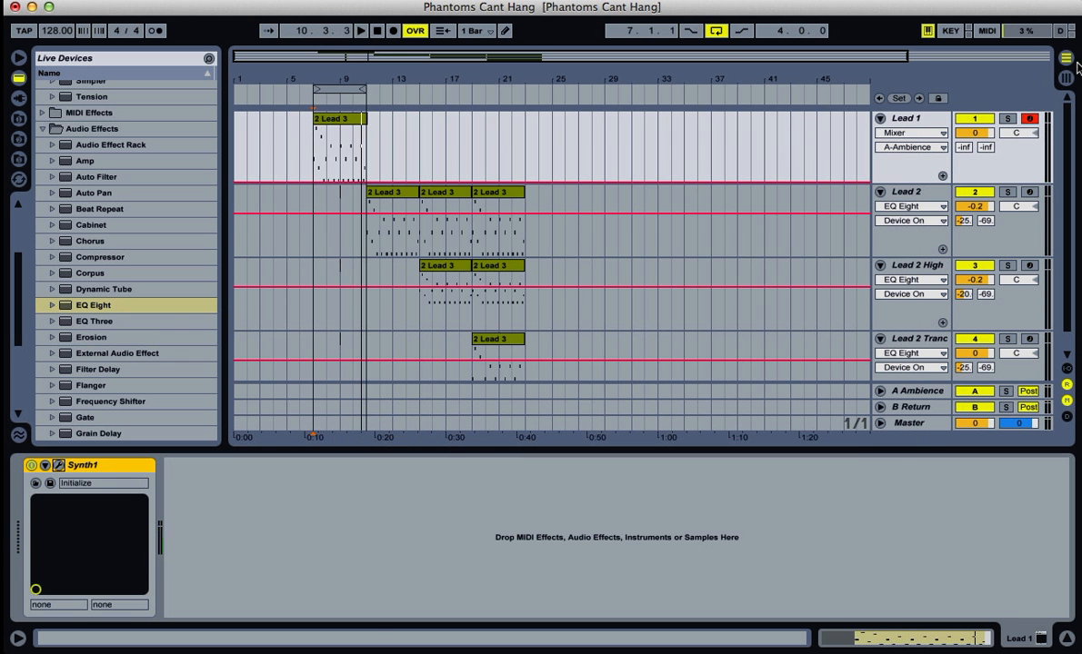
# Show the session mixer and raise Lead 1's send to the Ambience return while the loop plays
pyautogui.press('Tab')
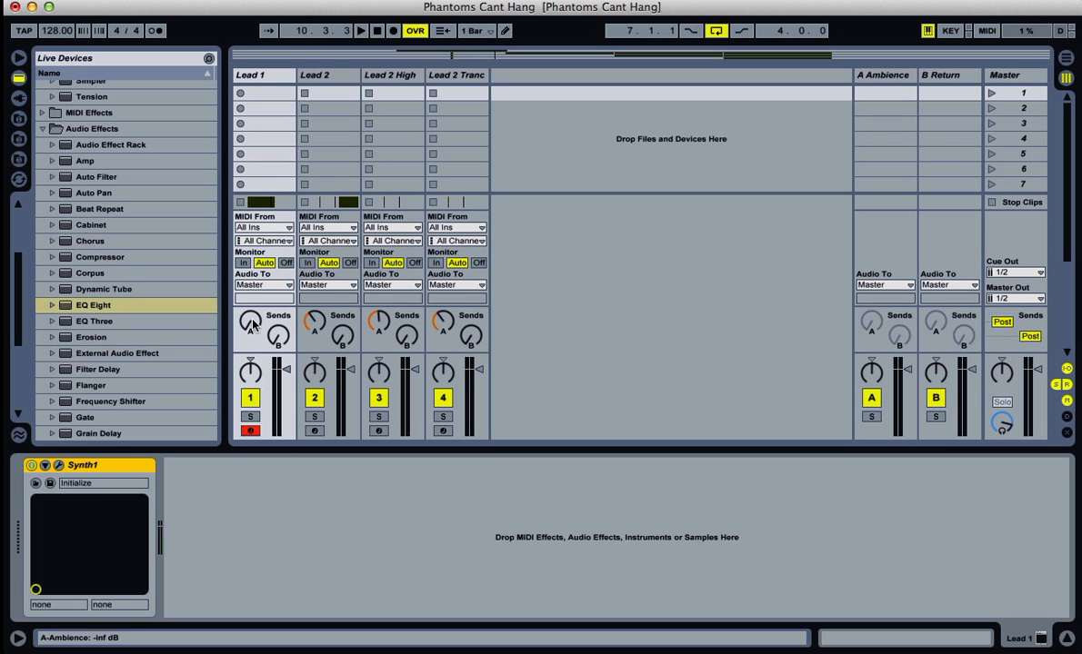
pyautogui.press('space')
pyautogui.moveTo(254, 325); pyautogui.dragTo(253, 259)
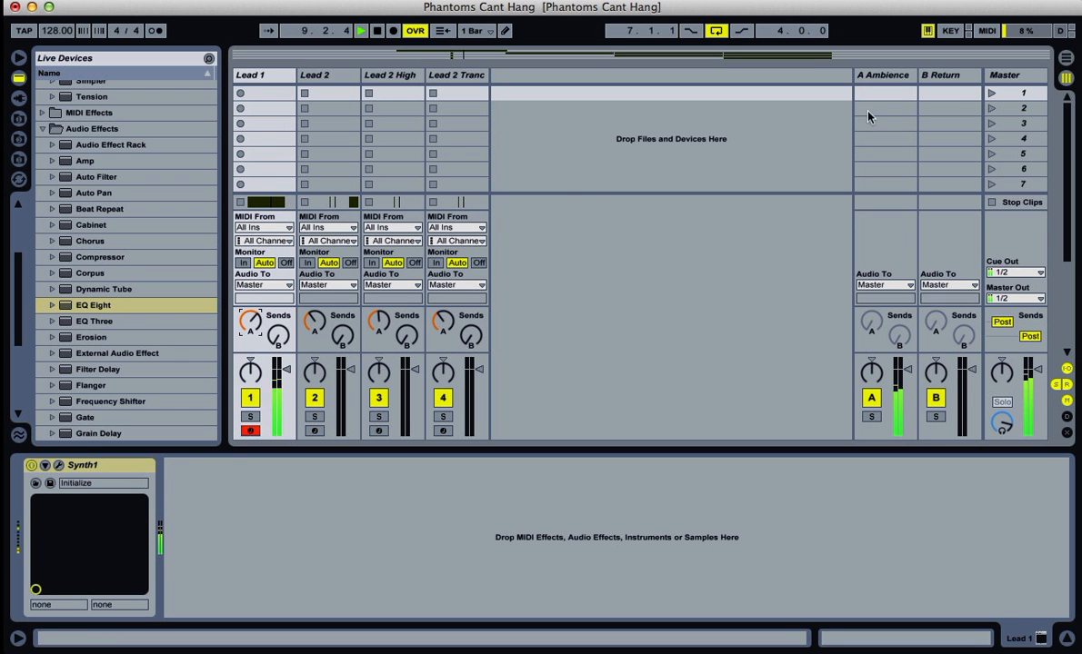
# Replace the Ambience reverb on return track A with a fresh instance of the Ambience plug-in
pyautogui.click(881, 78)
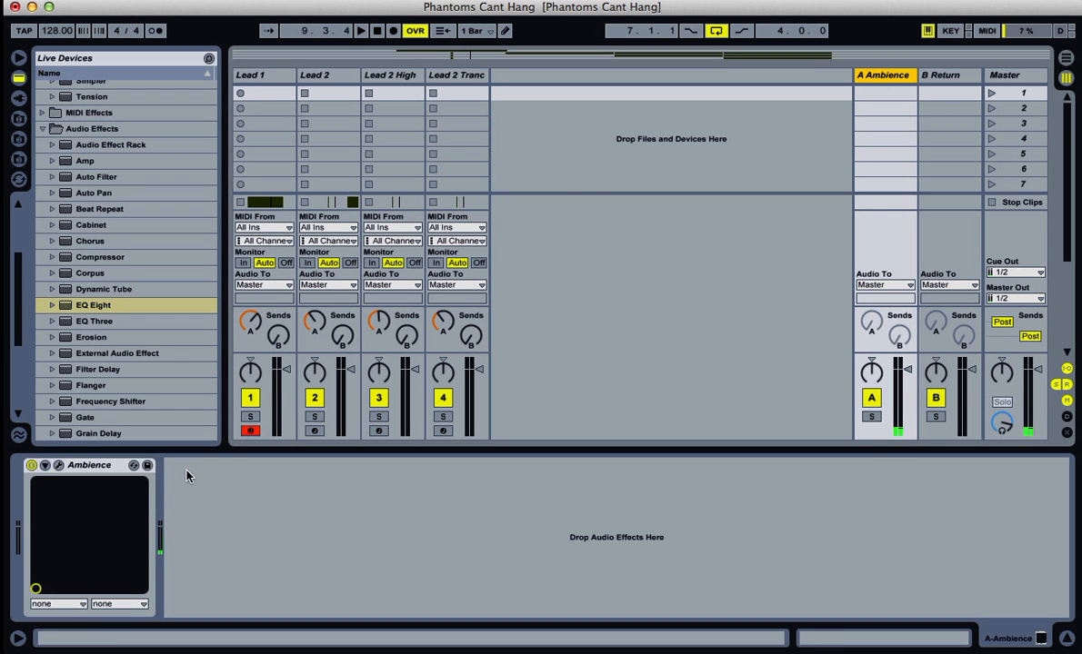
pyautogui.click(76, 467)
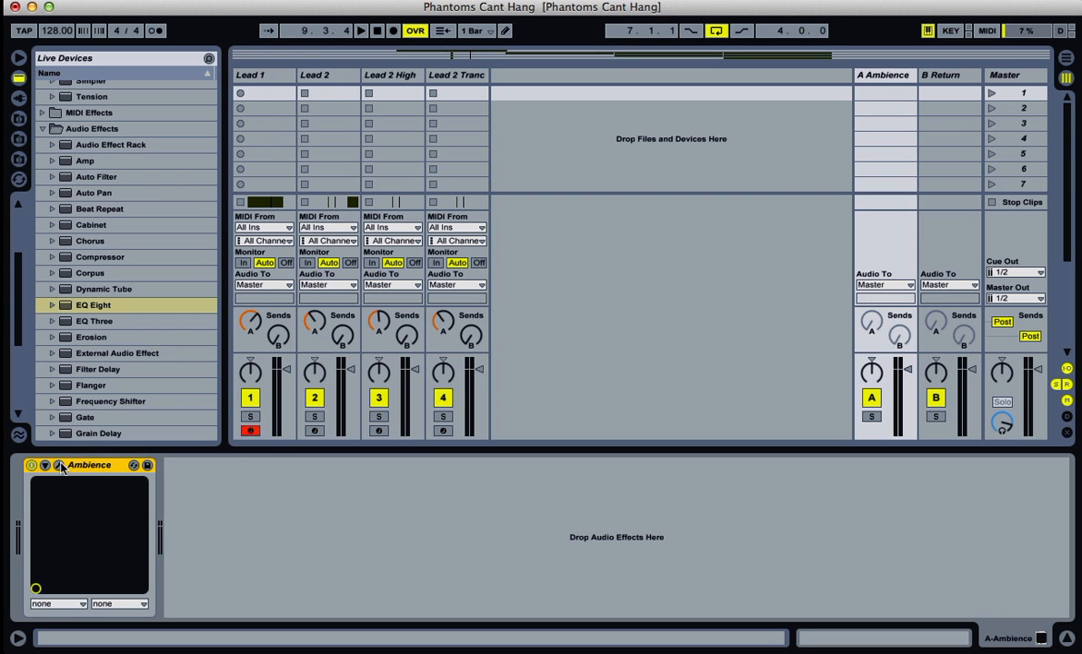
pyautogui.press('Delete')
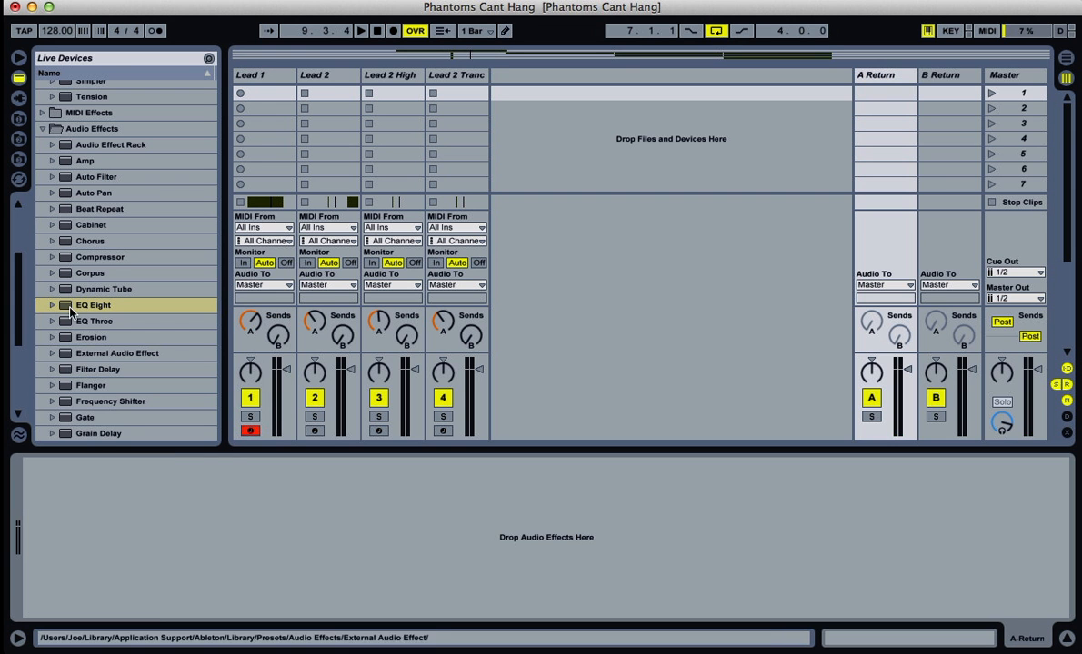
pyautogui.click(18, 98)
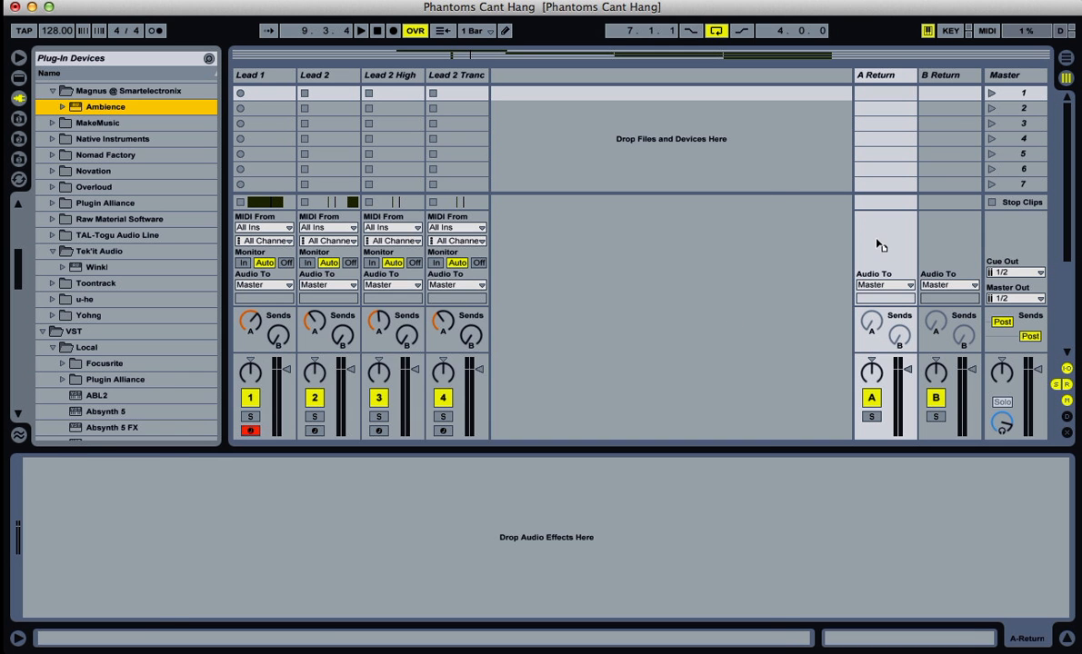
pyautogui.moveTo(878, 245); pyautogui.dragTo(878, 243)
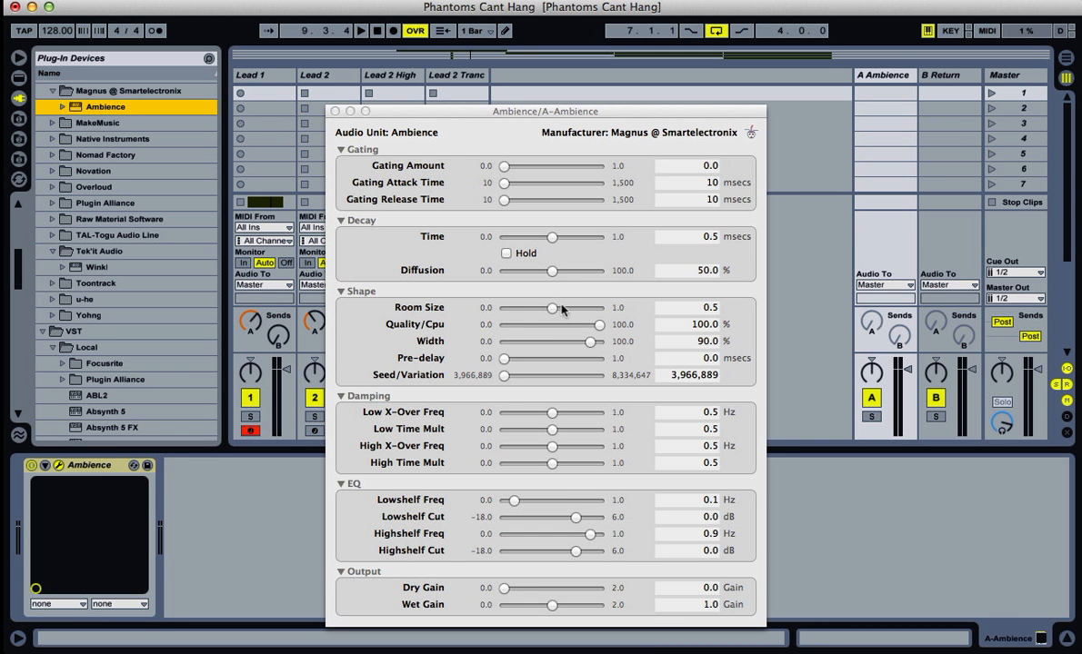
# Set Ambience's decay time to 0.732 and Lead 1's reverb send to -24.5 dB while auditioning the loop
pyautogui.press('space')
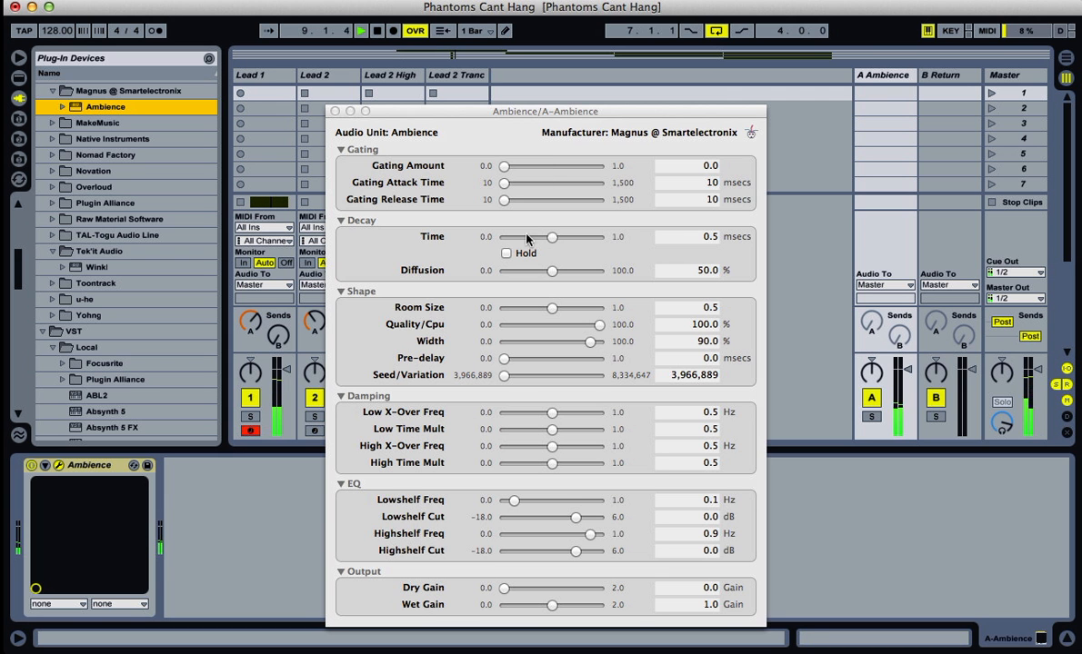
pyautogui.moveTo(552, 240); pyautogui.dragTo(570, 241)
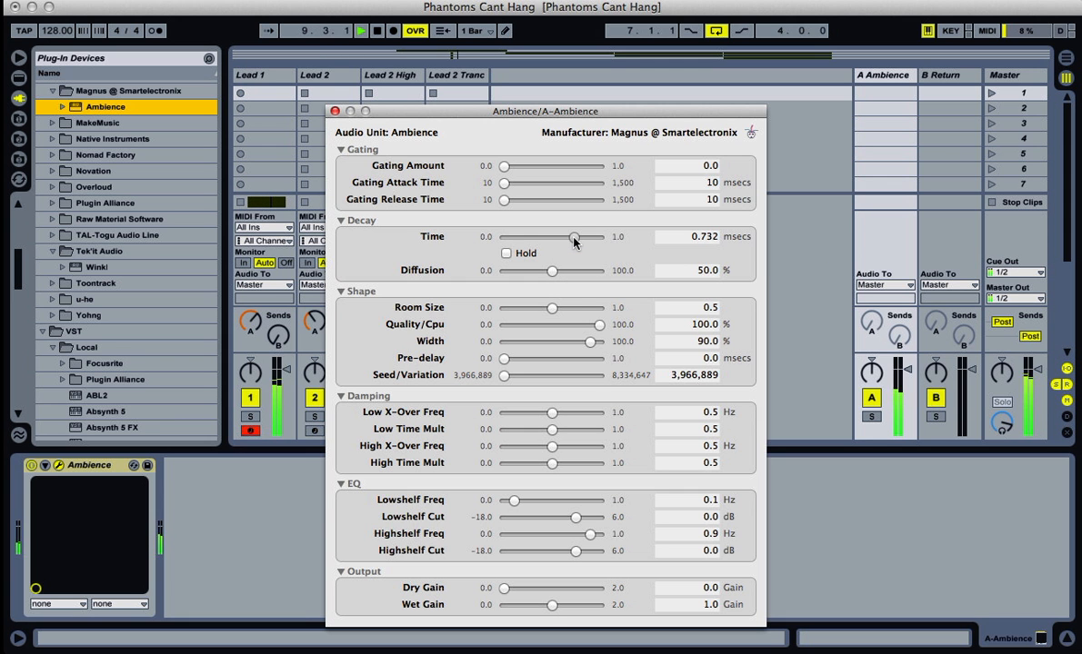
pyautogui.click(335, 111)
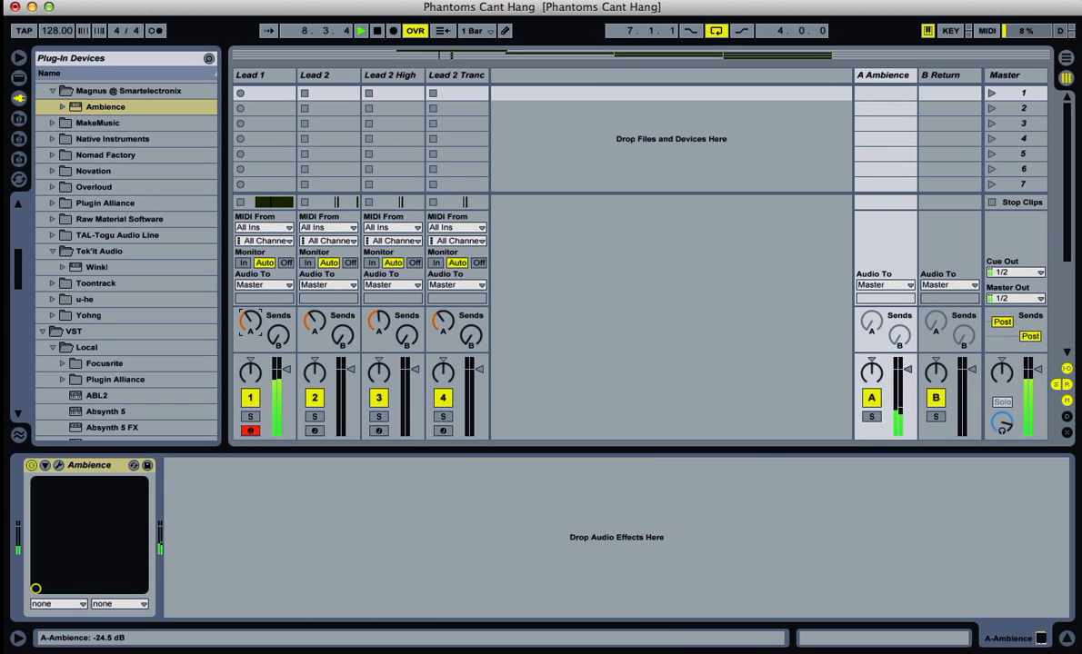
pyautogui.press('space')
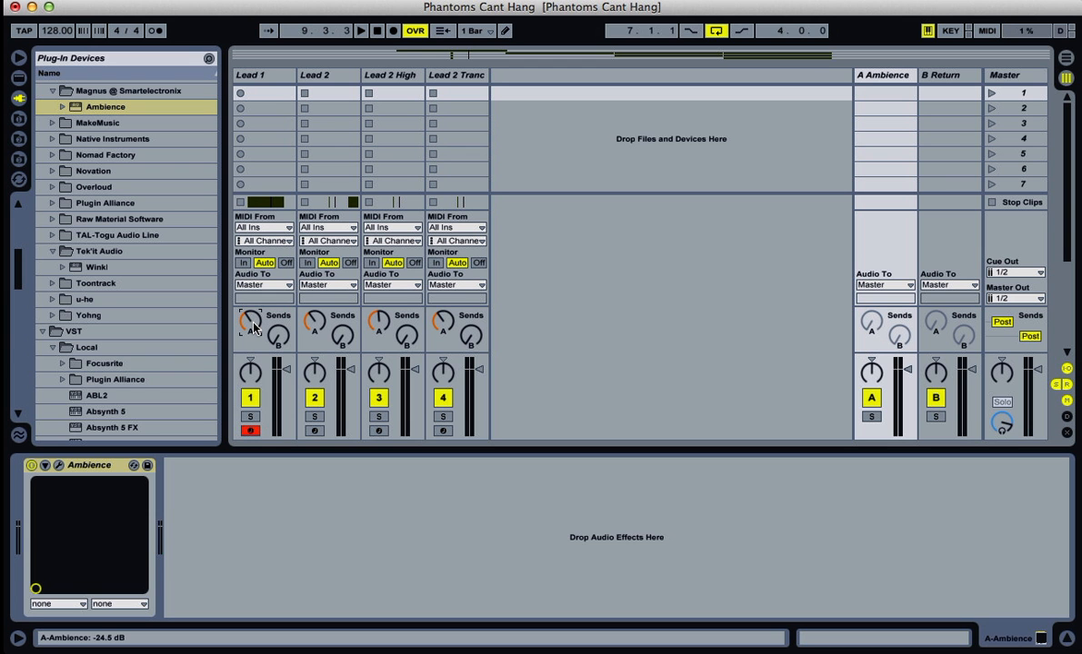
pyautogui.press('space')
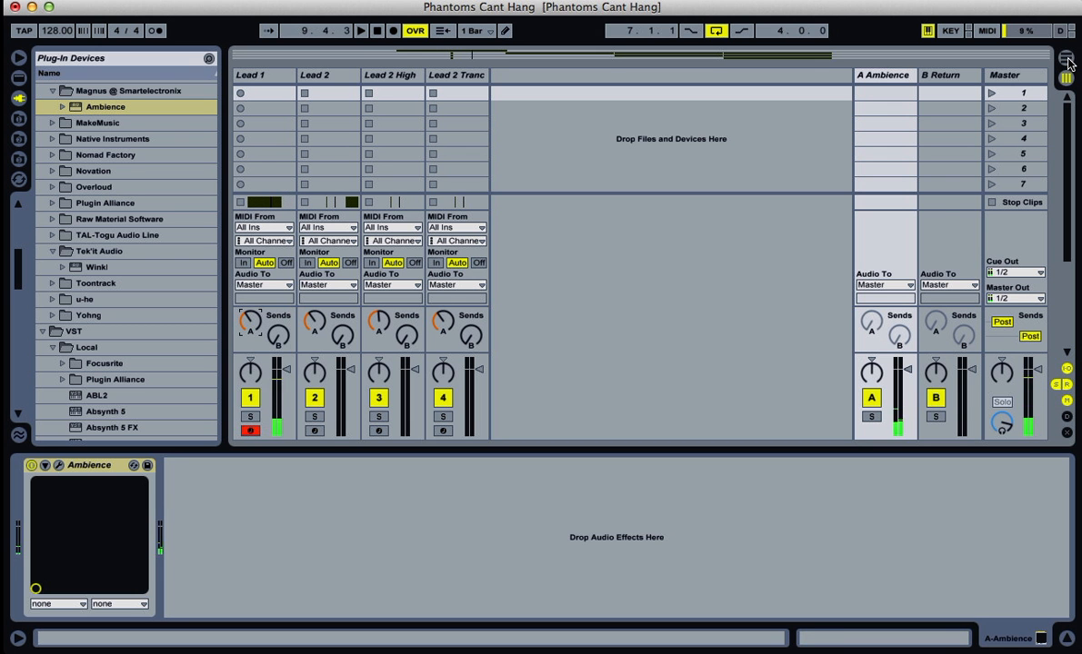
# Return to the arrangement, move the loop to bars 11 to 15 over Lead 2's first clip, and play it
pyautogui.click(1067, 58)
pyautogui.moveTo(369, 92); pyautogui.dragTo(405, 93)
pyautogui.press('space')
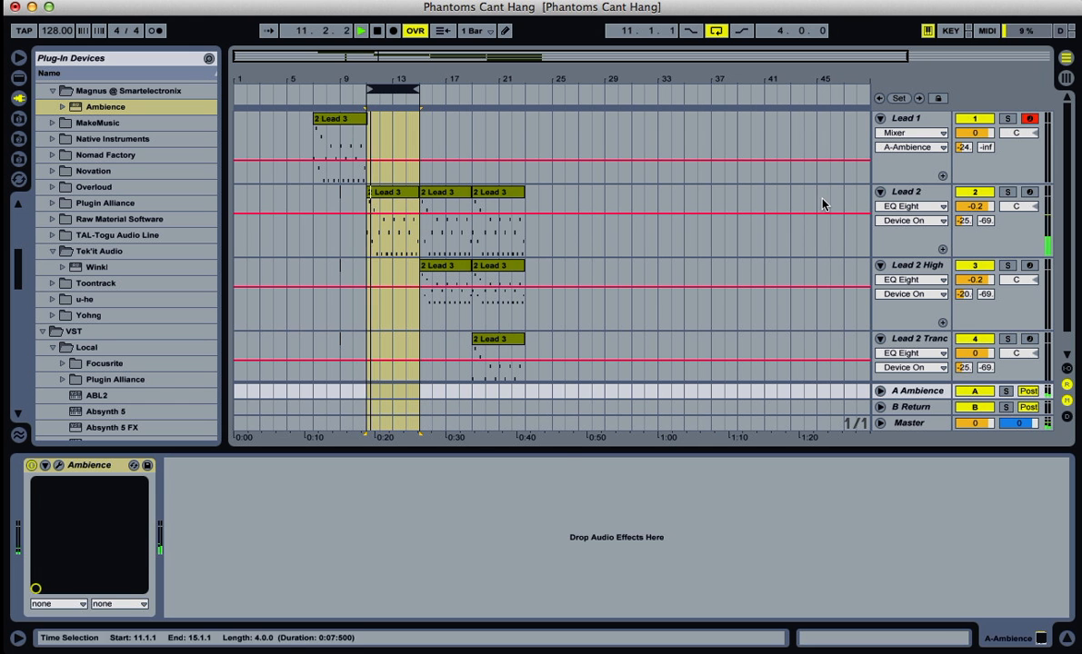
# Select the Lead 2 track and delete its EQ Eight
pyautogui.click(973, 206)
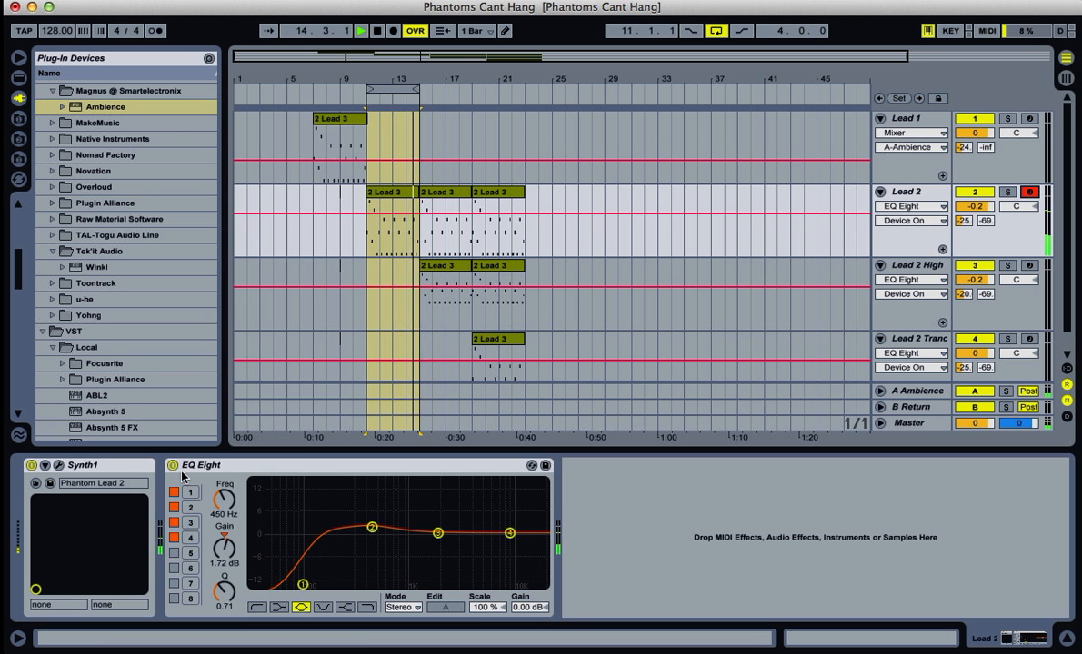
pyautogui.press('space')
pyautogui.click(234, 469)
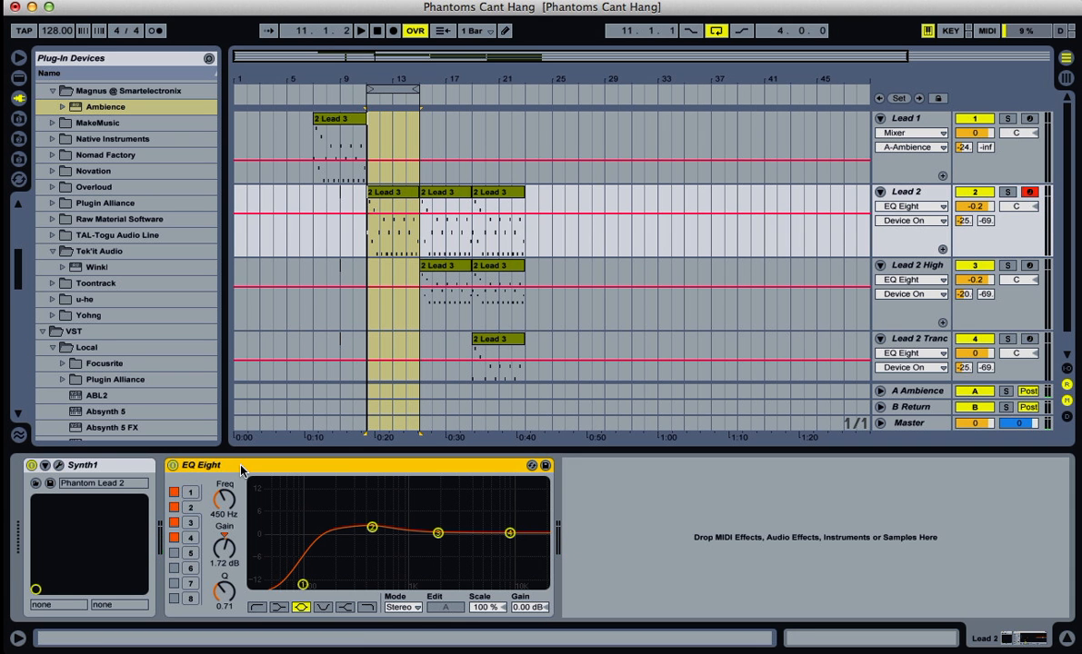
pyautogui.press('Delete')
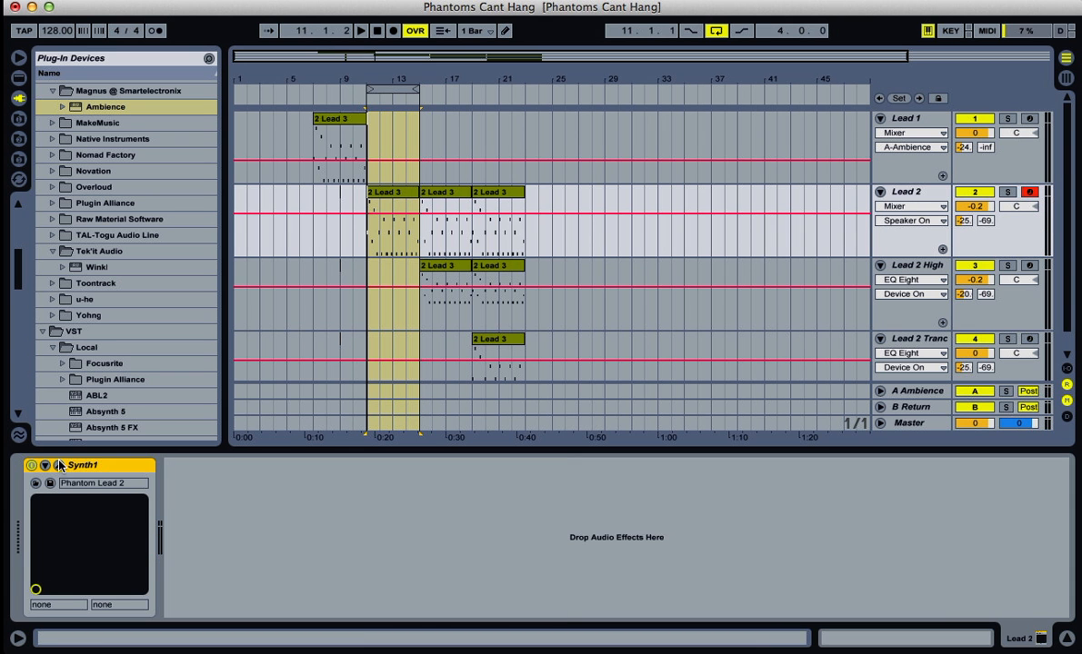
# Open Lead 2's Synth1, load the 2:Initialize preset, and reposition the window so all its controls are visible
pyautogui.click(58, 466)
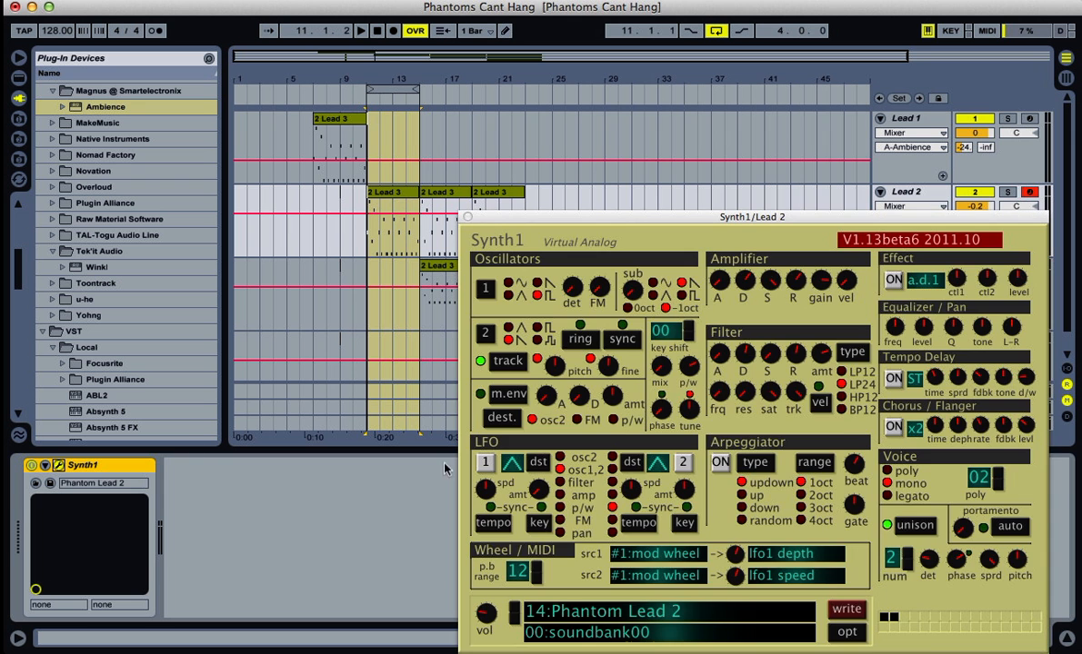
pyautogui.click(652, 633)
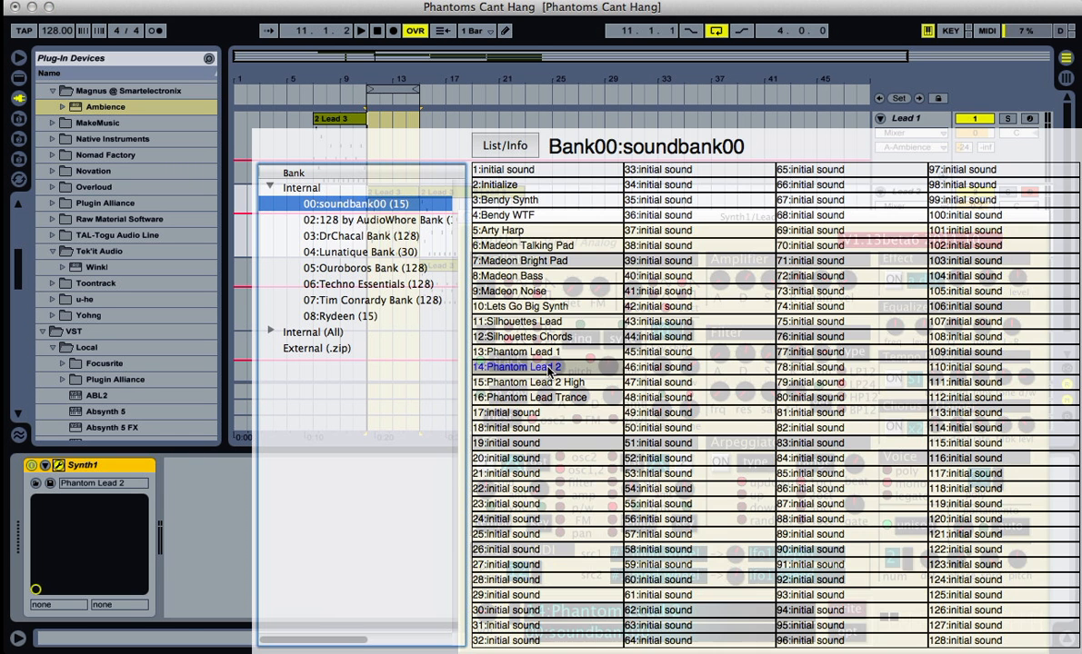
pyautogui.click(516, 185)
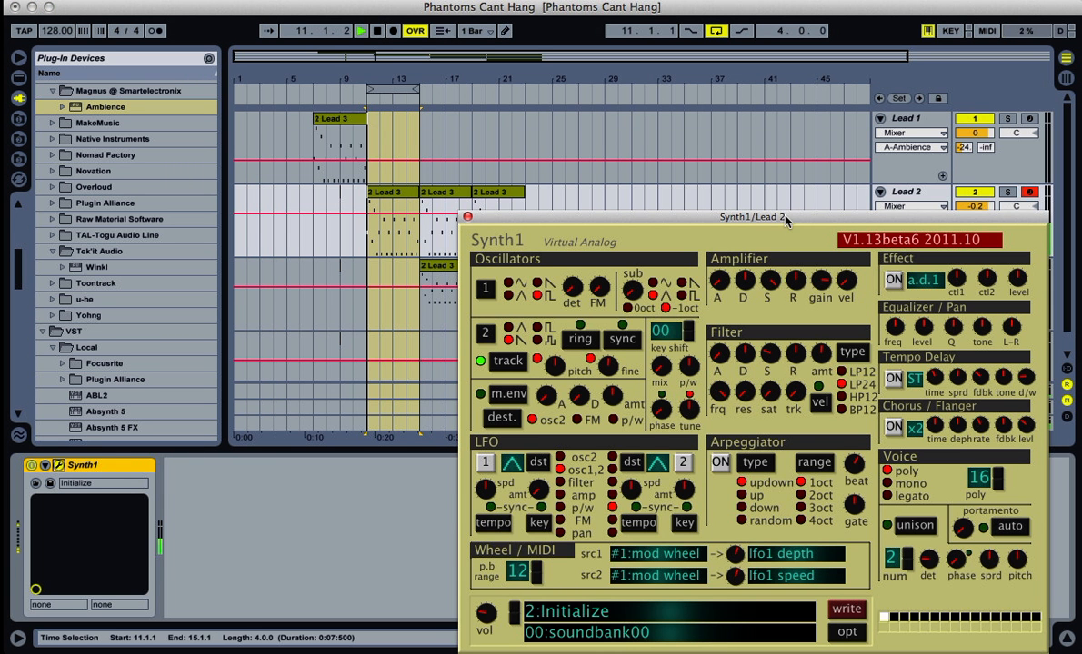
pyautogui.moveTo(782, 218); pyautogui.dragTo(617, 135)
# Set Lead 2's Synth1 volume to 42, and adjust its oscillator mix and filter frequency while auditioning the loop
pyautogui.press('space')
pyautogui.moveTo(321, 538); pyautogui.dragTo(350, 538)
pyautogui.press('space')
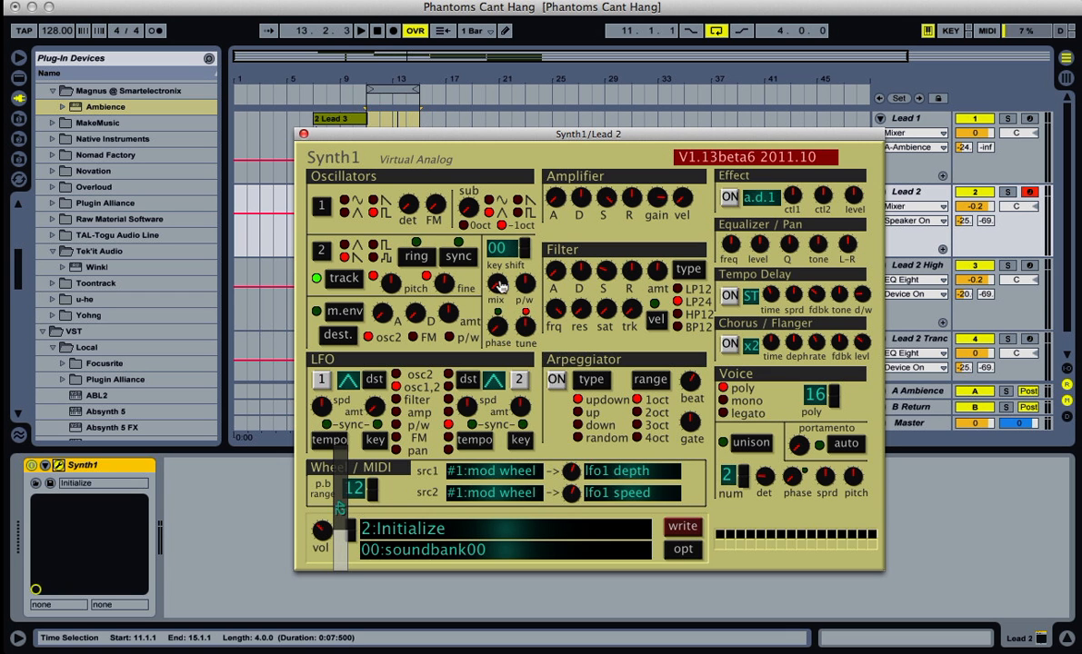
pyautogui.press('space')
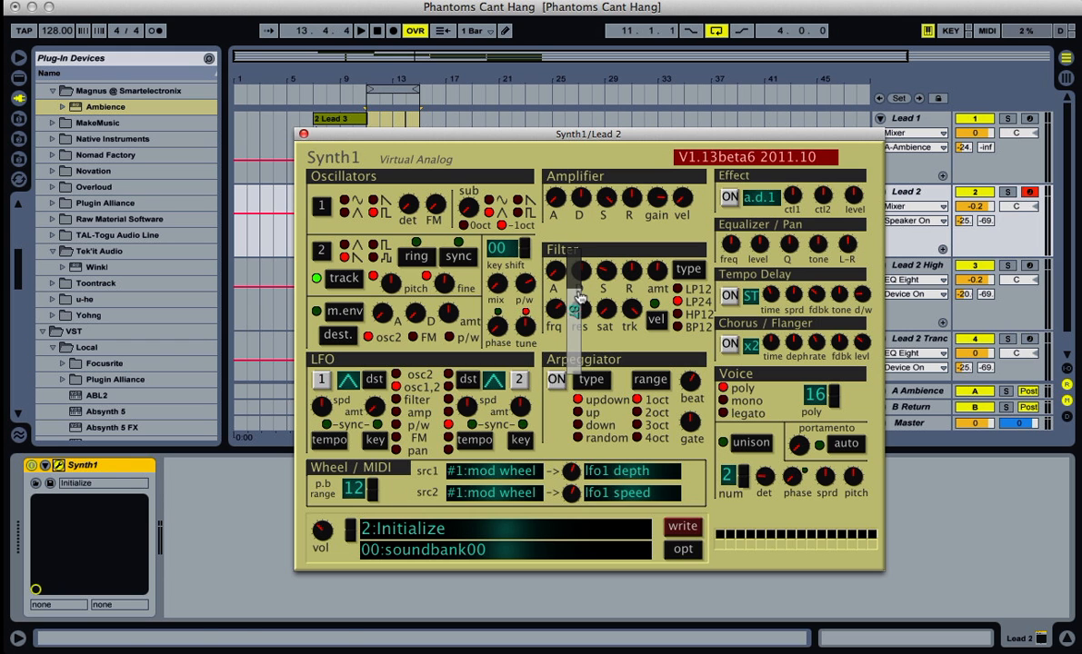
# Lower Lead 2's filter resonance and raise its filter envelope amount while auditioning the loop
pyautogui.press('space')
pyautogui.moveTo(578, 305); pyautogui.dragTo(578, 394)
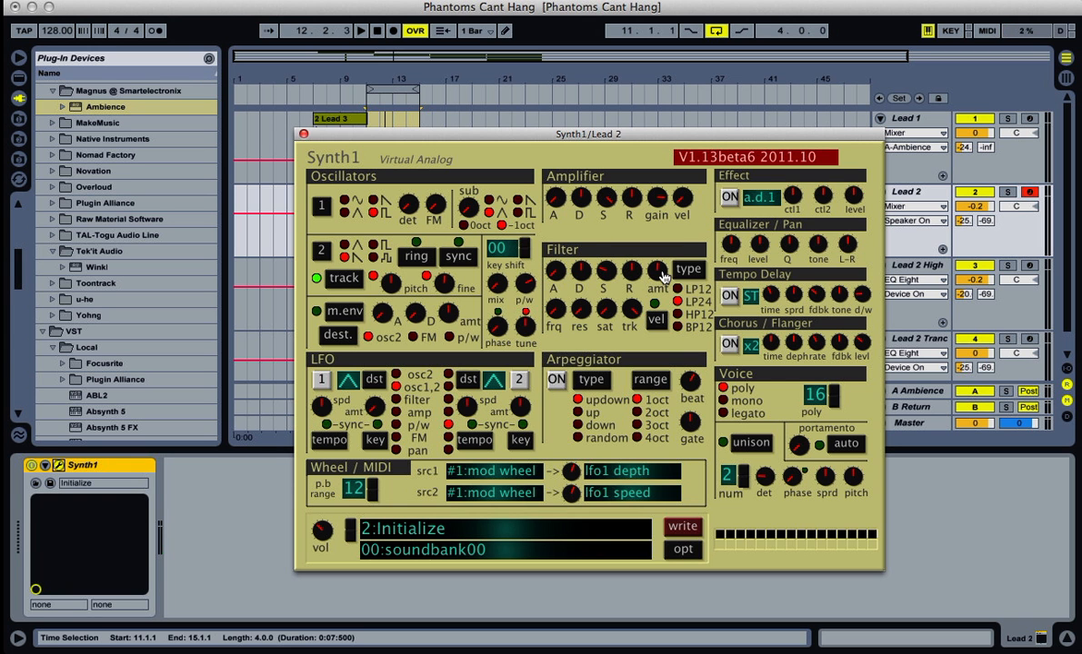
pyautogui.moveTo(665, 277); pyautogui.dragTo(687, 248)
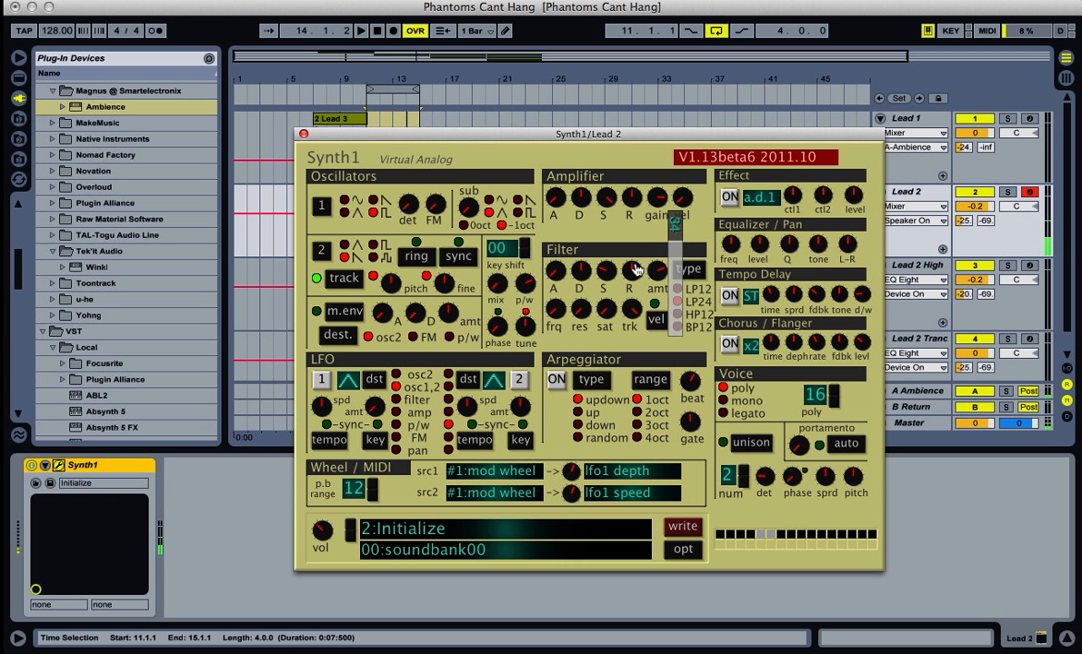
# Set Lead 2's filter envelope sustain to 0 and adjust its filter decay while auditioning the loop
pyautogui.moveTo(637, 270)
pyautogui.mouseDown()
pyautogui.moveTo(630, 362)
pyautogui.moveTo(628, 300)
pyautogui.moveTo(624, 309)
pyautogui.moveTo(641, 248)
pyautogui.mouseUp()
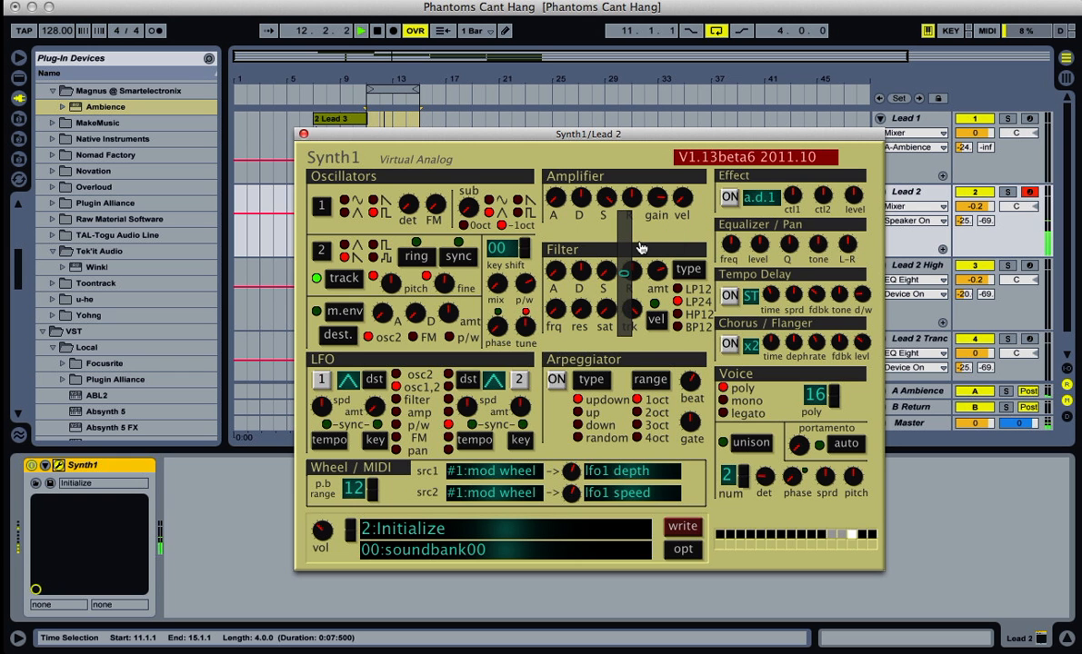
pyautogui.press('space')
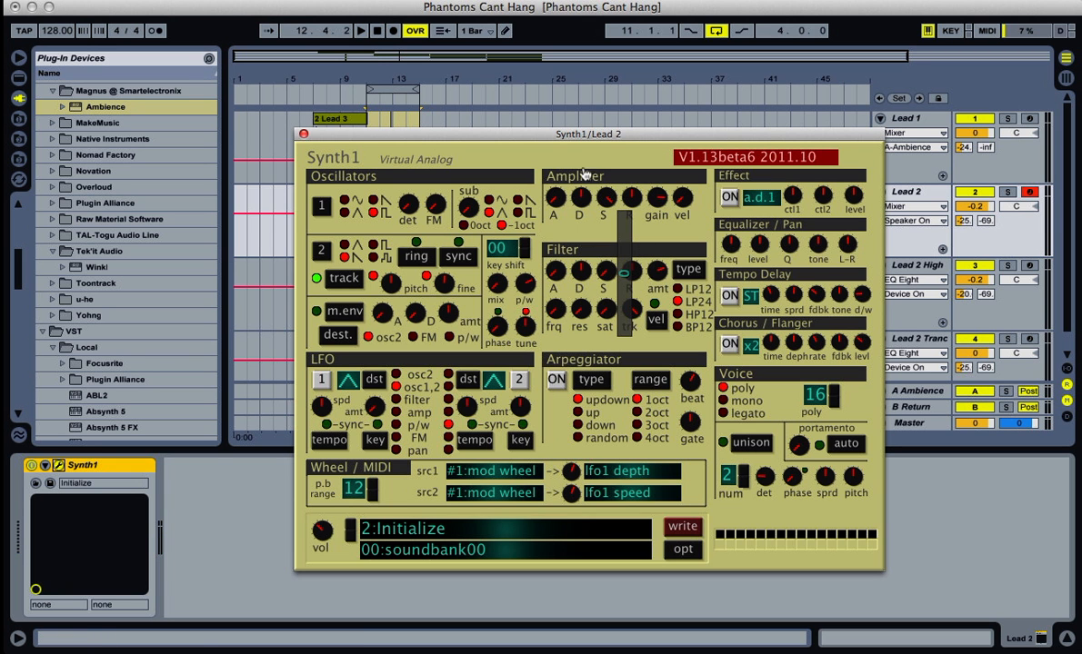
pyautogui.press('space')
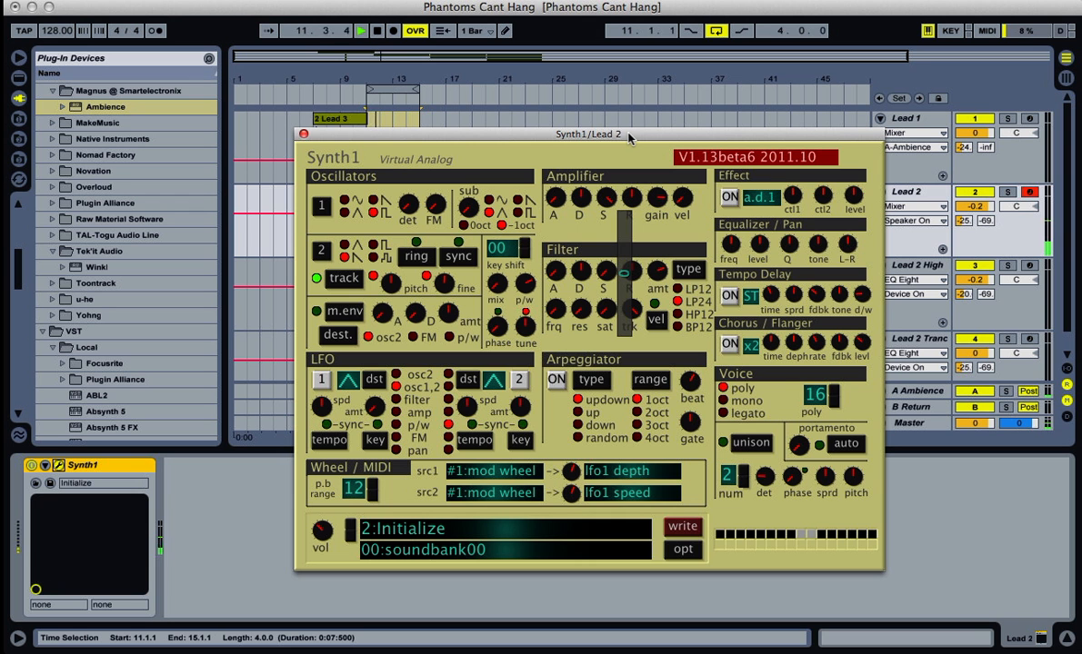
pyautogui.moveTo(605, 275)
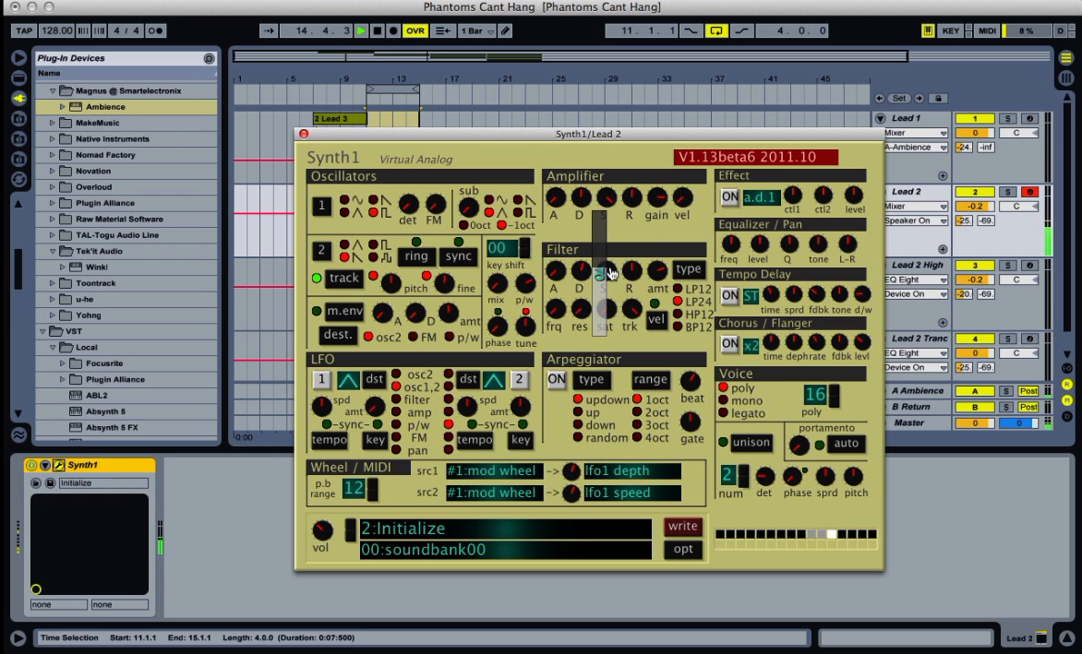
pyautogui.moveTo(658, 274)
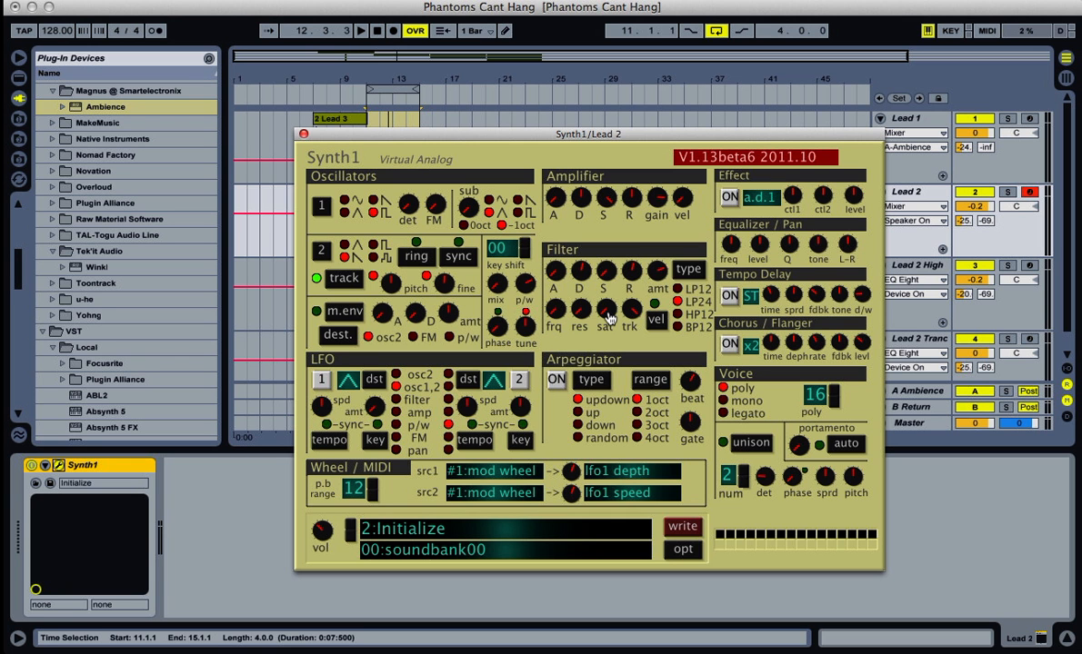
# Adjust Lead 2's filter saturation up to 127 while auditioning the loop
pyautogui.press('space')
pyautogui.moveTo(608, 315); pyautogui.dragTo(634, 197)
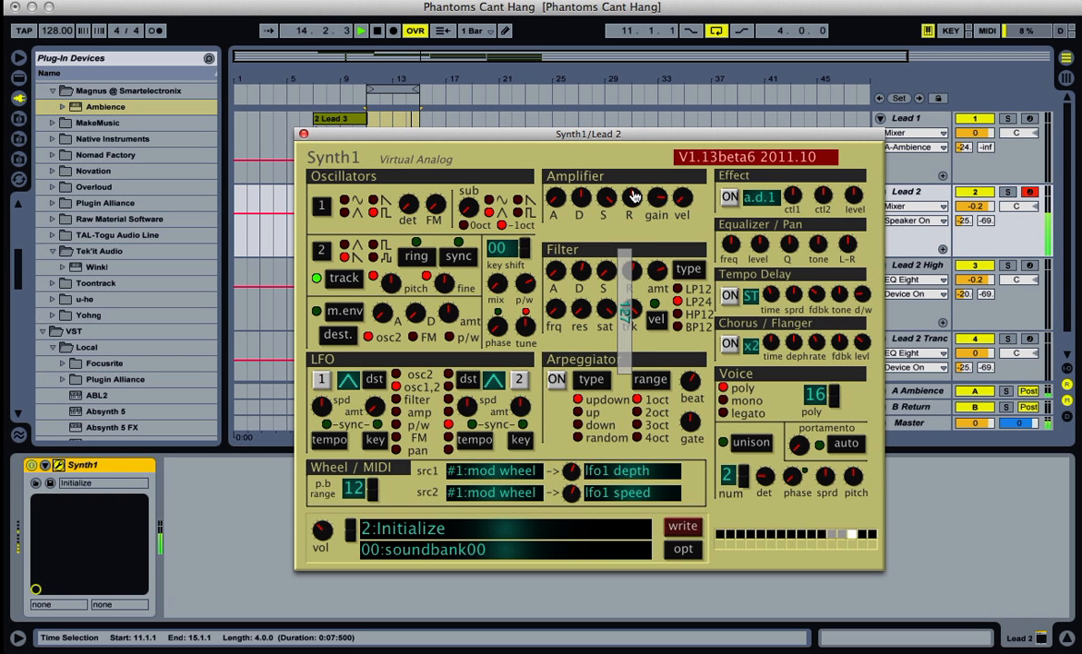
pyautogui.moveTo(626, 166)
pyautogui.mouseDown()
pyautogui.moveTo(632, 146)
pyautogui.moveTo(632, 157)
pyautogui.mouseUp()
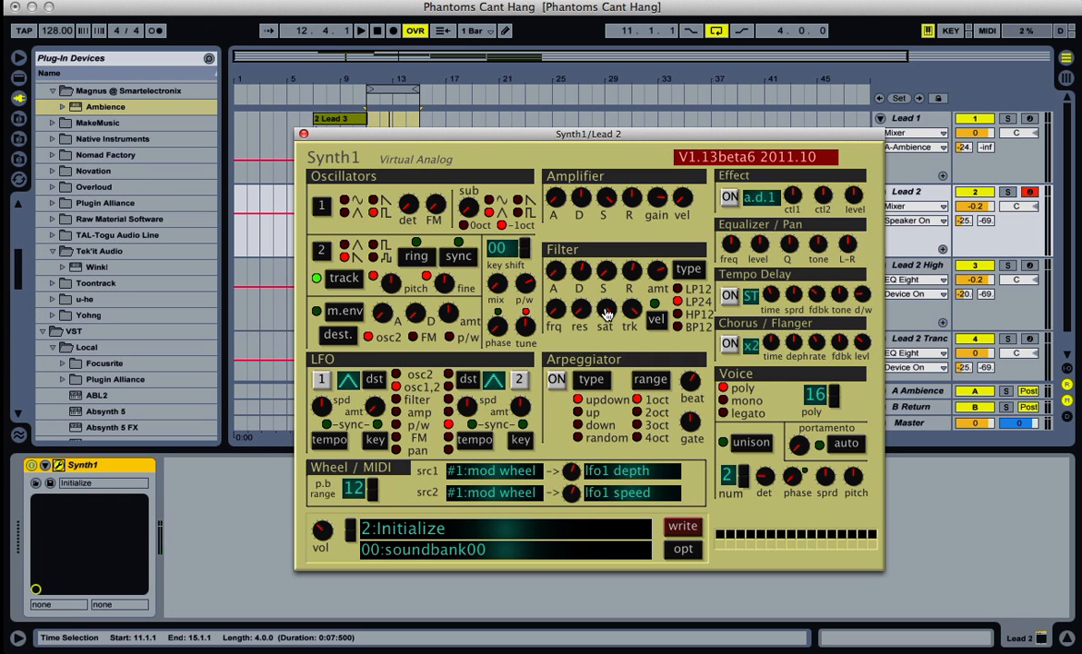
# Switch Lead 2's Synth1 voice to mono, enable unison, and raise the unison spread
pyautogui.click(723, 400)
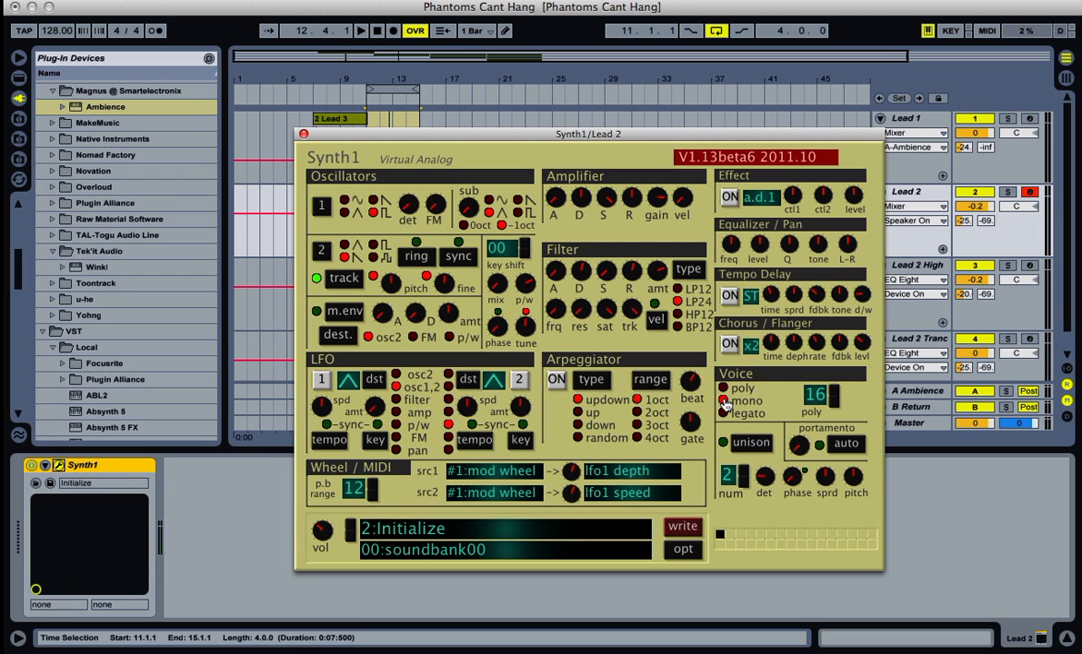
pyautogui.click(747, 443)
pyautogui.moveTo(824, 484); pyautogui.dragTo(838, 329)
pyautogui.press('space')
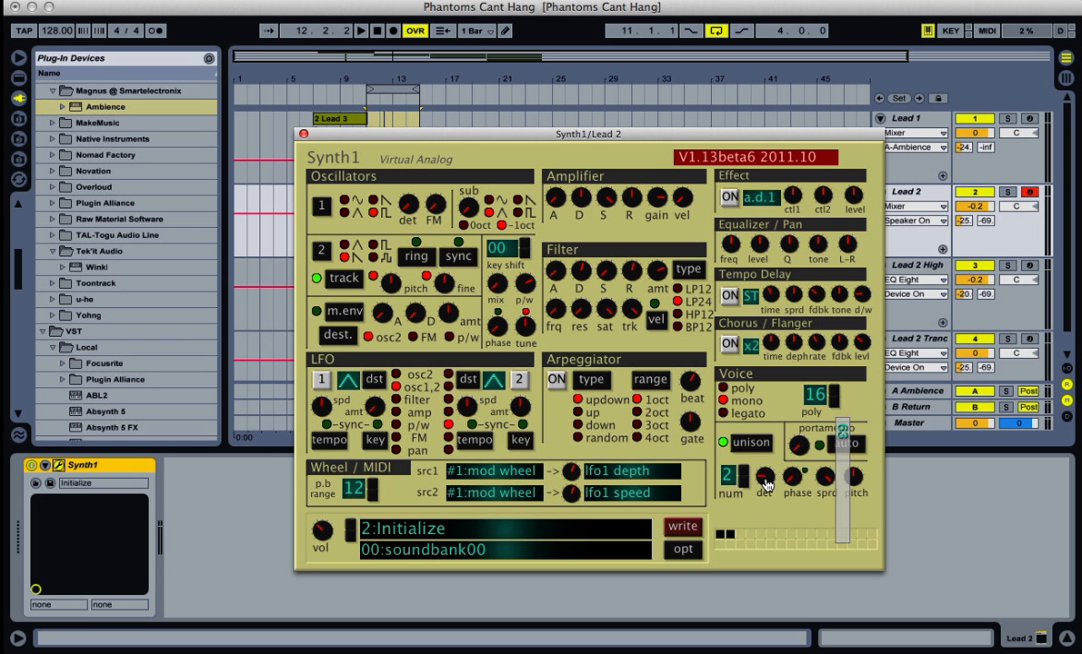
# Set Lead 2's unison detune to 27 and its Synth1 volume to 46, auditioning the loop
pyautogui.moveTo(768, 485); pyautogui.dragTo(789, 525)
pyautogui.press('space')
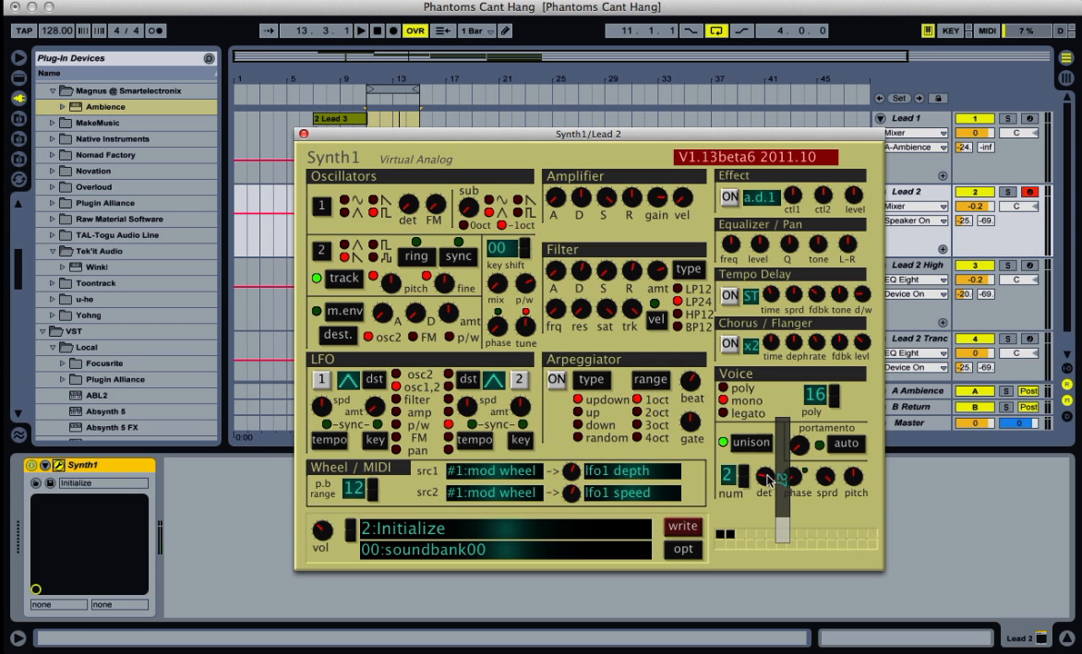
pyautogui.press('space')
pyautogui.click(327, 533)
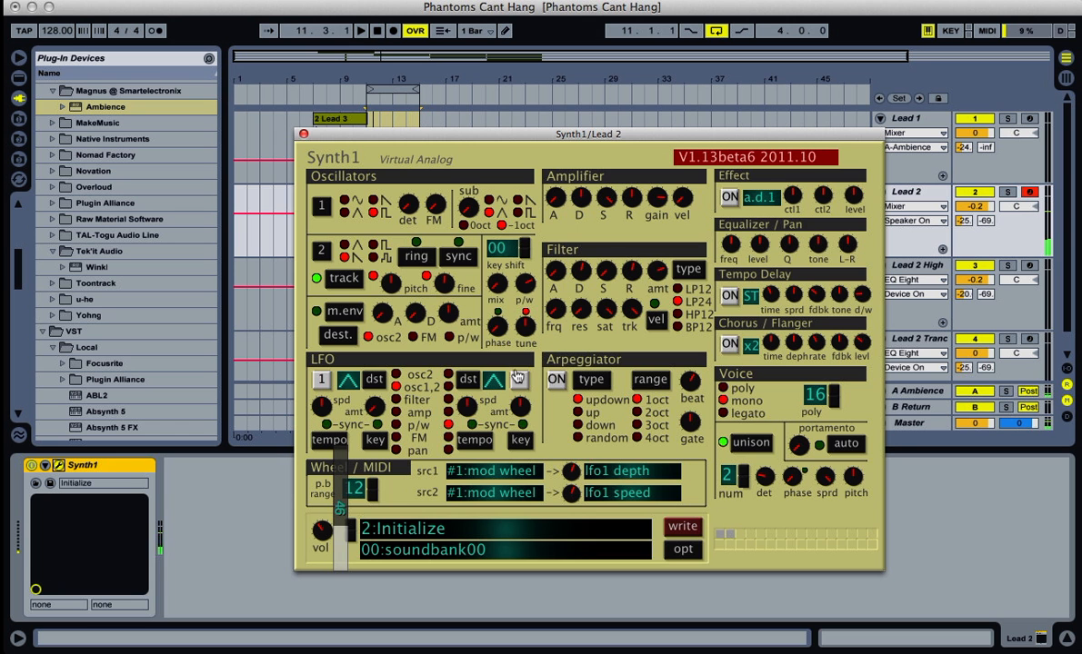
# Close the Synth1 window and add an EQ Eight after Synth1 on Lead 2
pyautogui.click(304, 135)
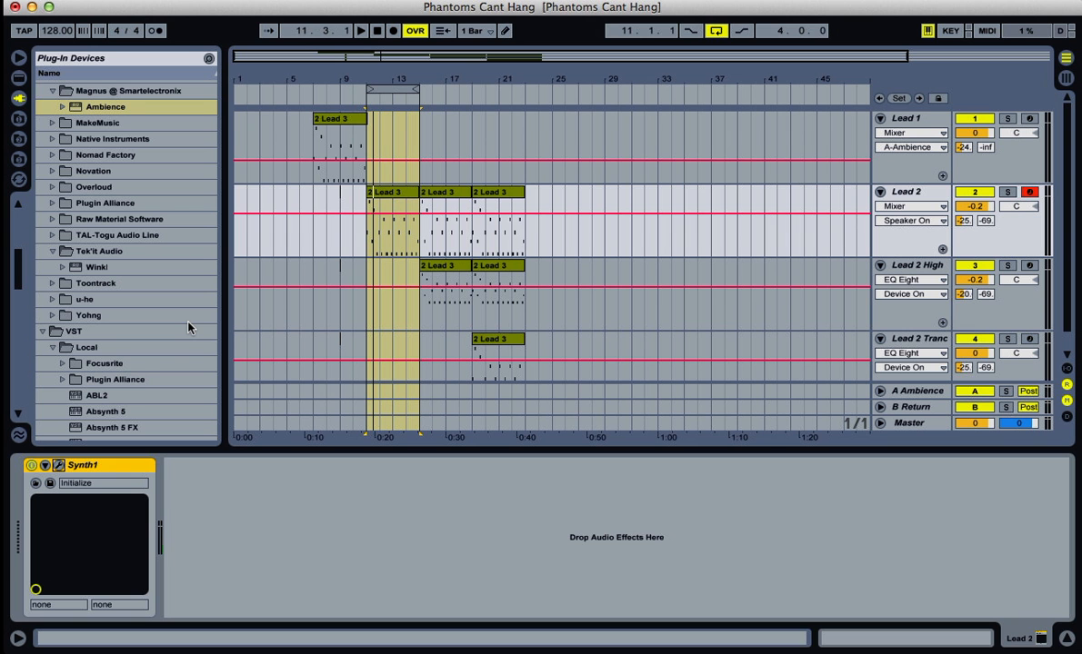
pyautogui.click(19, 79)
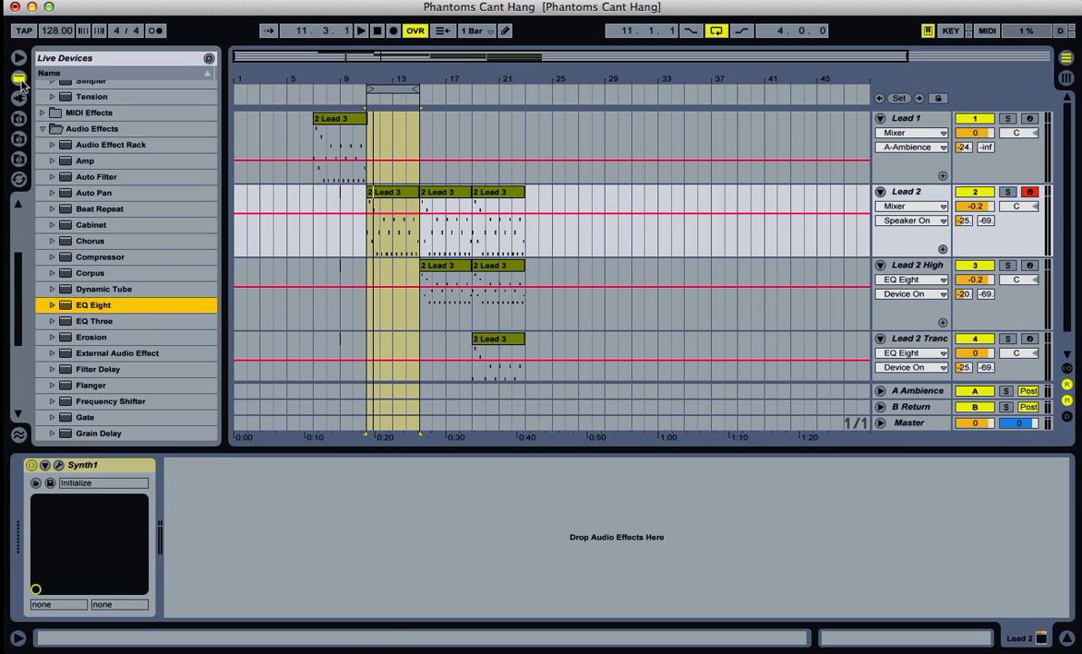
pyautogui.moveTo(70, 308); pyautogui.dragTo(189, 547)
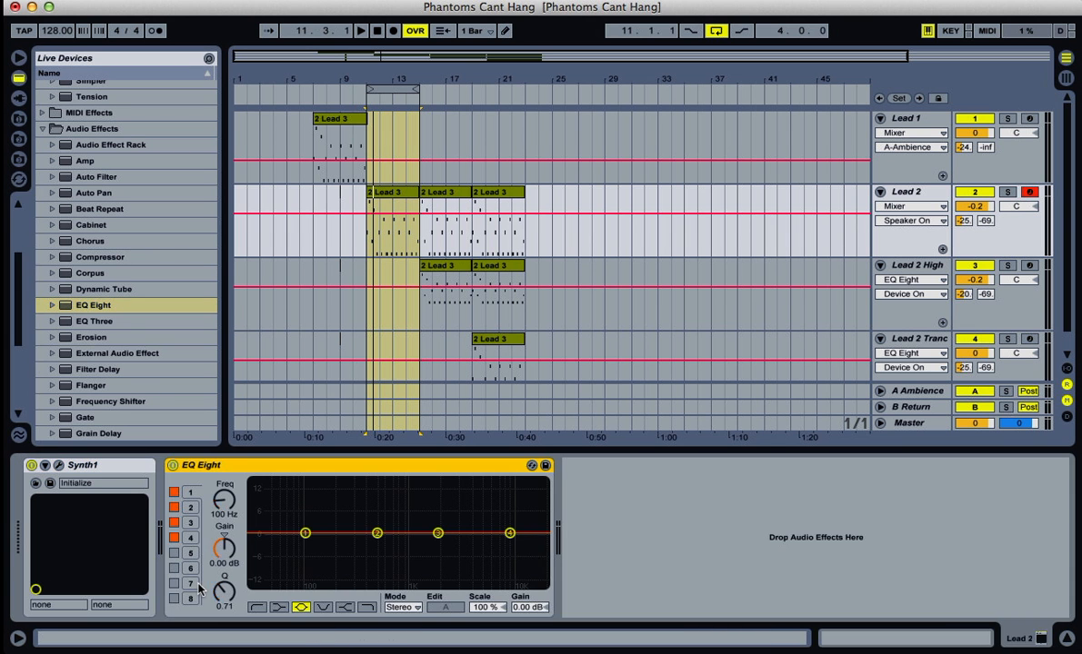
# Set band 2 of Lead 2's EQ Eight to 450 Hz with a 1.67 dB gain
pyautogui.click(190, 508)
pyautogui.click(225, 516)
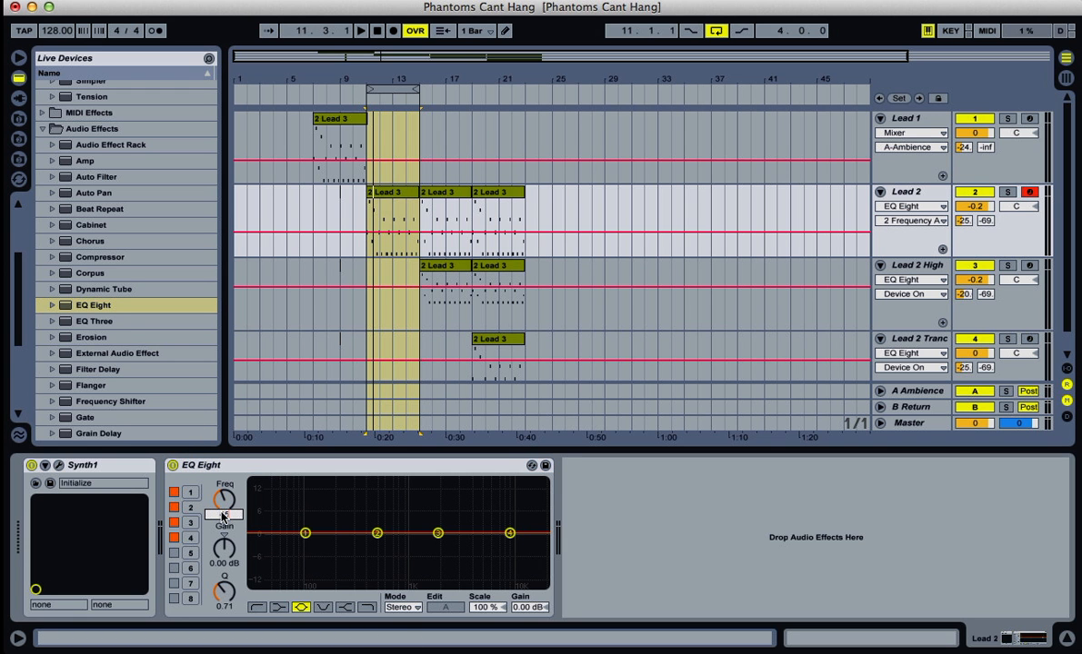
pyautogui.write('450')
pyautogui.press('Return')
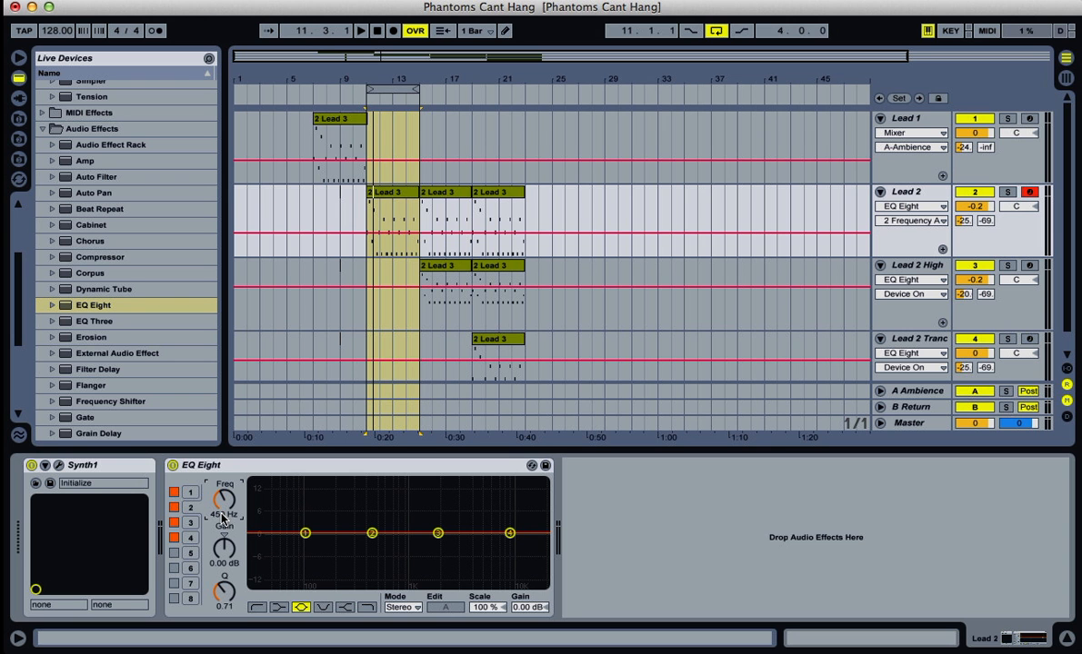
pyautogui.press('space')
pyautogui.moveTo(227, 550)
pyautogui.mouseDown()
pyautogui.moveTo(226, 536)
pyautogui.moveTo(226, 546)
pyautogui.mouseUp()
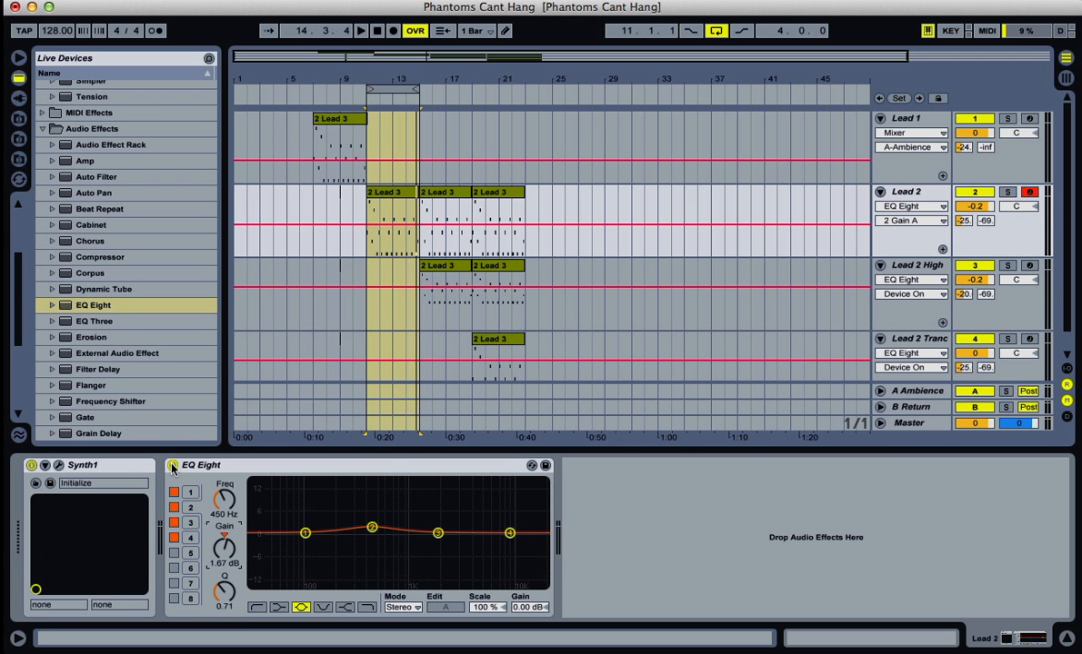
# Compare the Lead 2 loop with and without its EQ Eight's band 2 boost, leaving the EQ on
pyautogui.press('space')
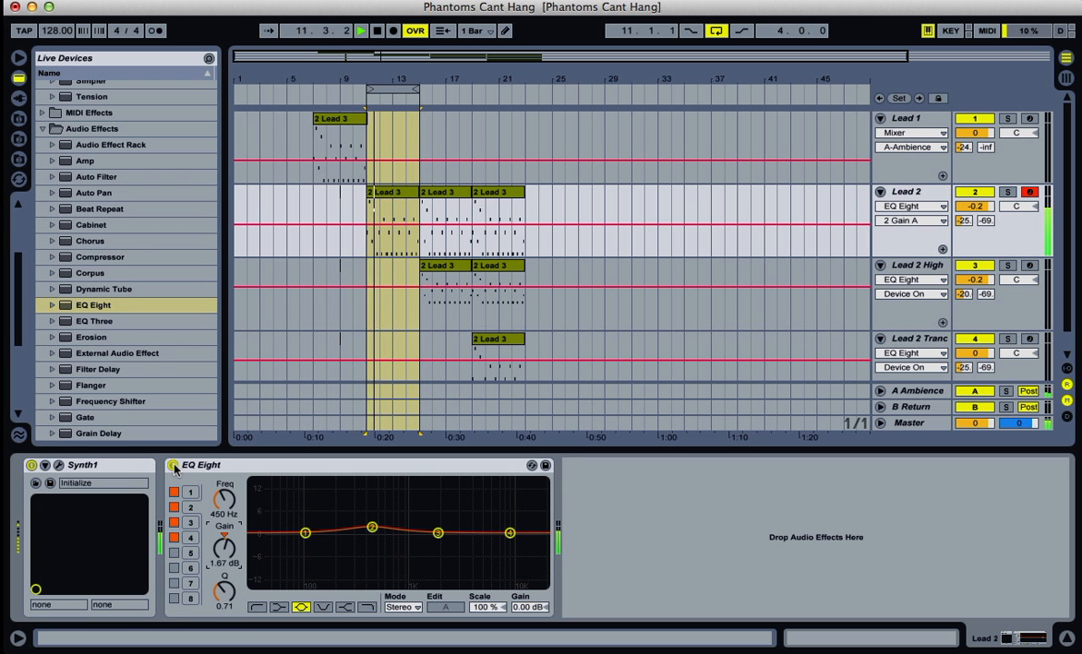
pyautogui.click(173, 467)
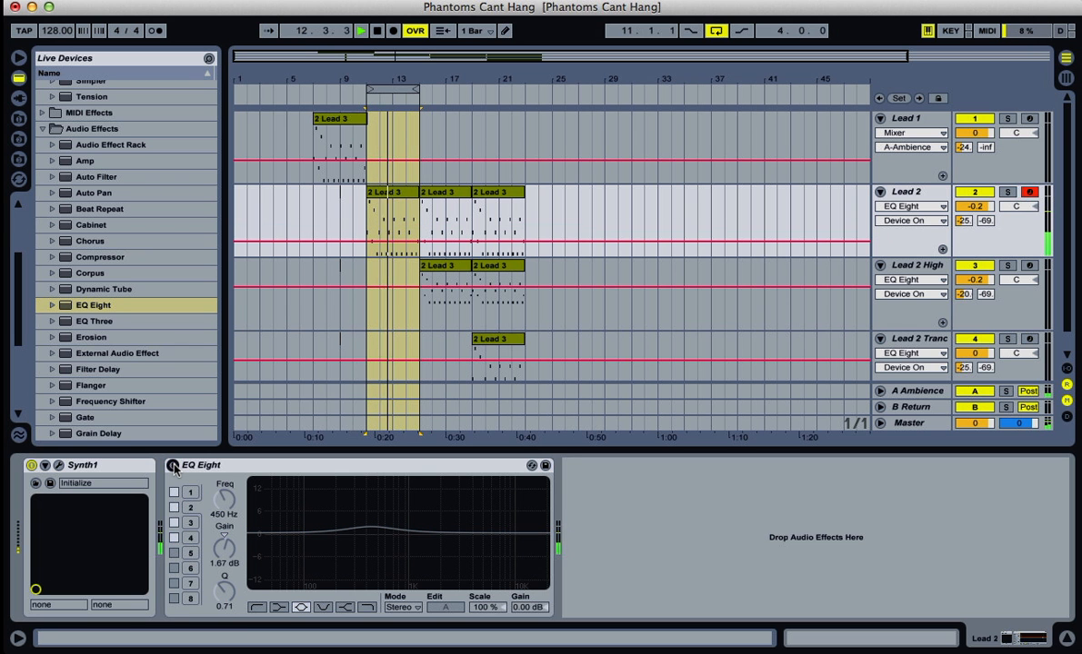
pyautogui.click(173, 467)
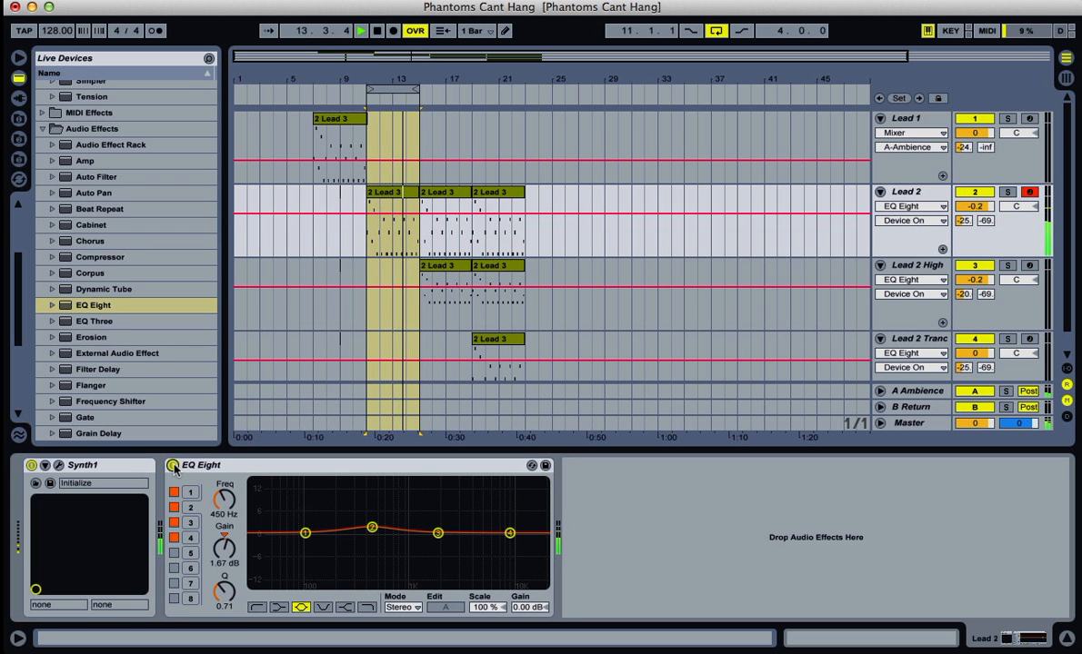
pyautogui.click(173, 467)
pyautogui.click(172, 466)
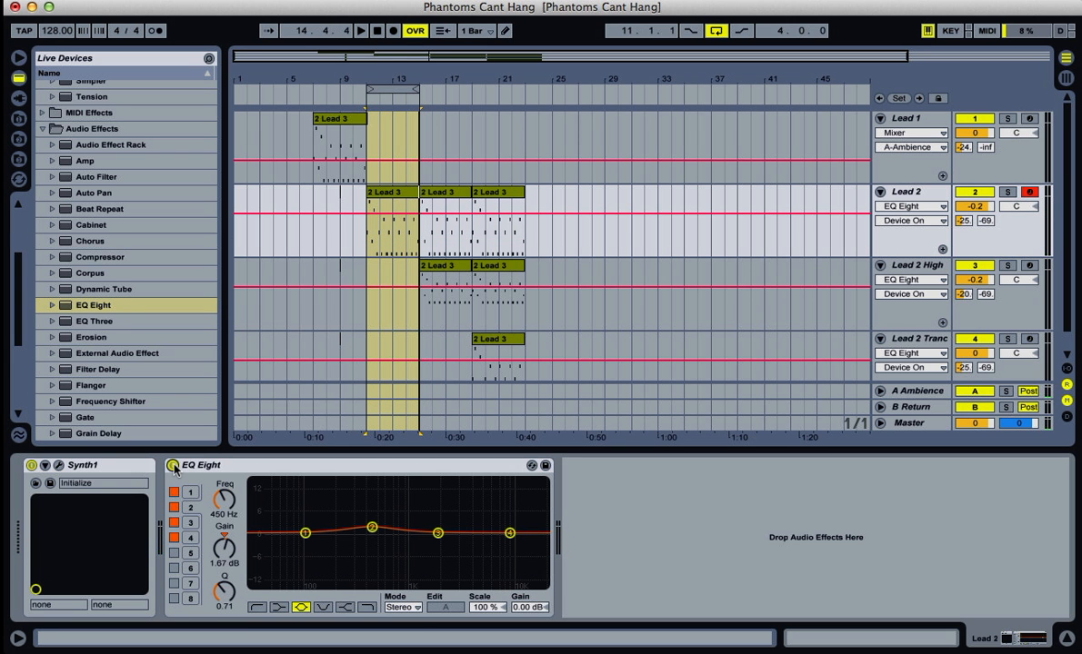
pyautogui.click(172, 466)
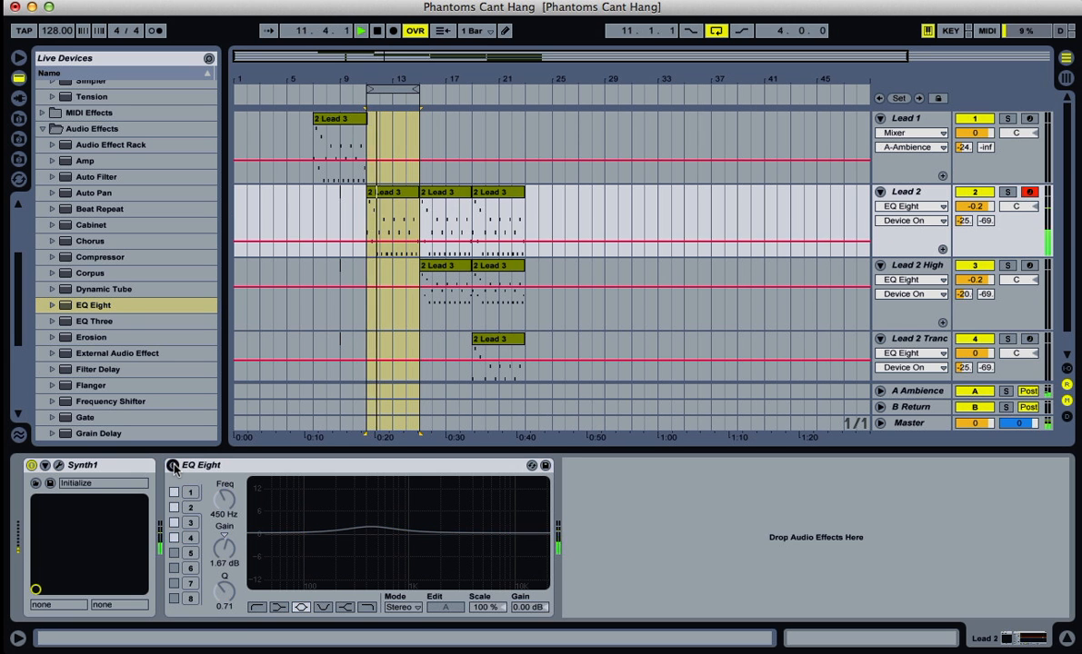
pyautogui.click(173, 466)
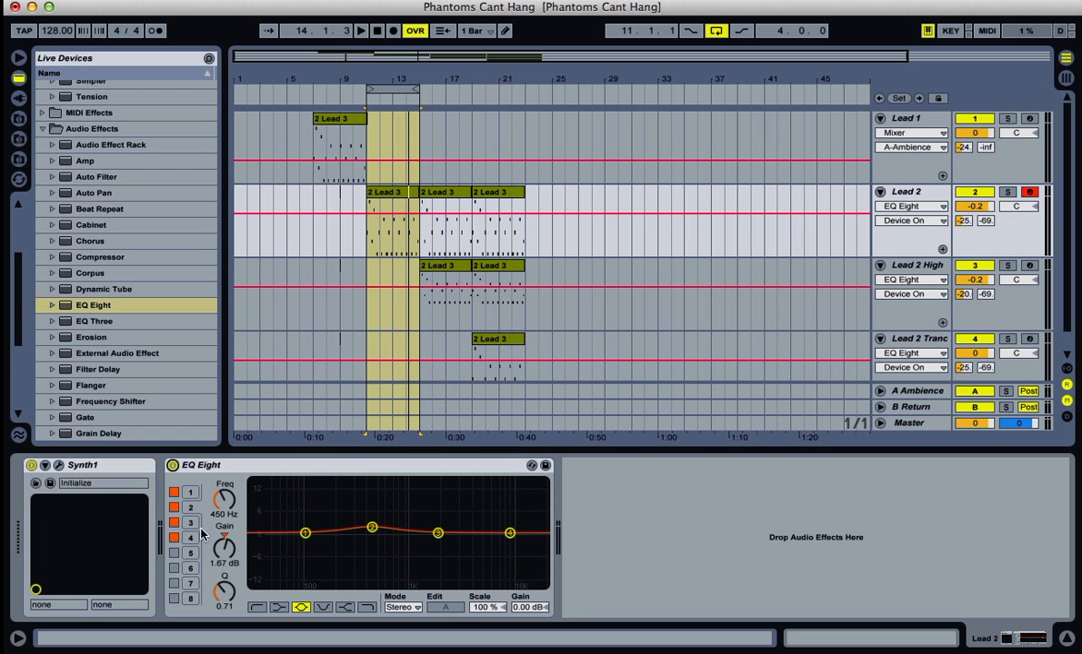
# Make band 1 of Lead 2's EQ Eight a low shelf at 94.9 Hz with -15.0 dB gain and Q 5.23
pyautogui.click(192, 495)
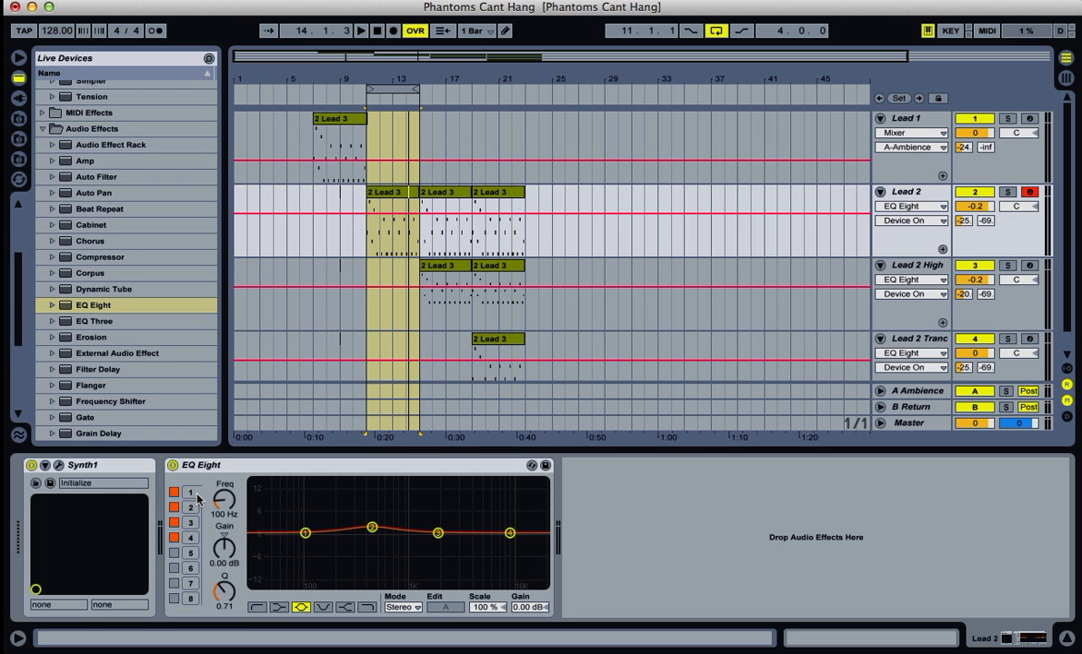
pyautogui.click(279, 608)
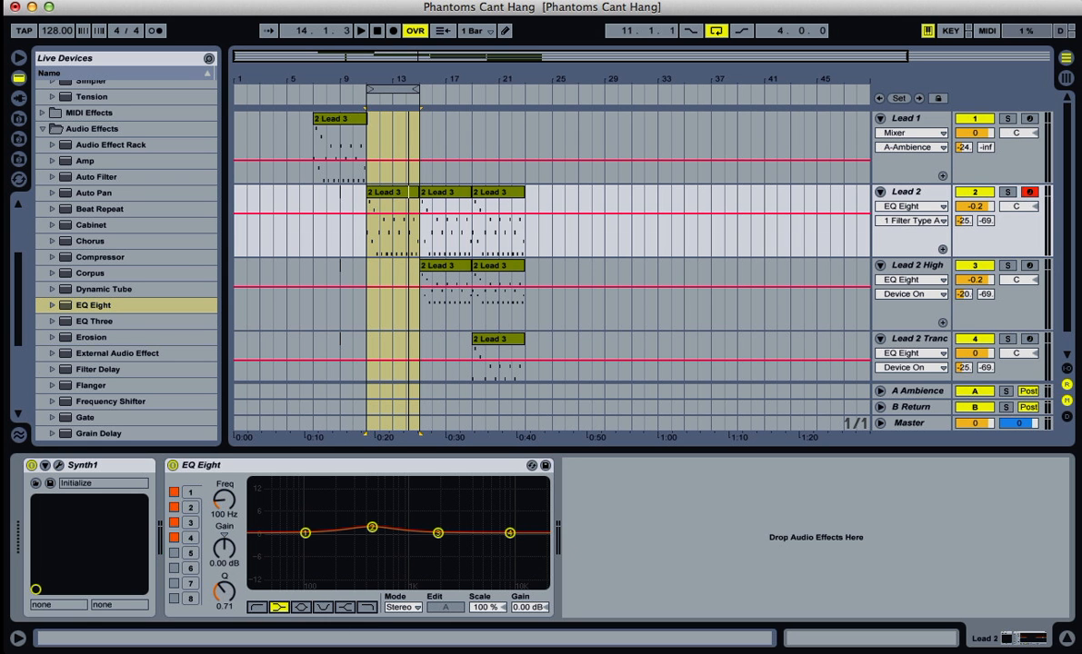
pyautogui.moveTo(224, 549); pyautogui.dragTo(224, 627)
pyautogui.moveTo(225, 498); pyautogui.dragTo(224, 503)
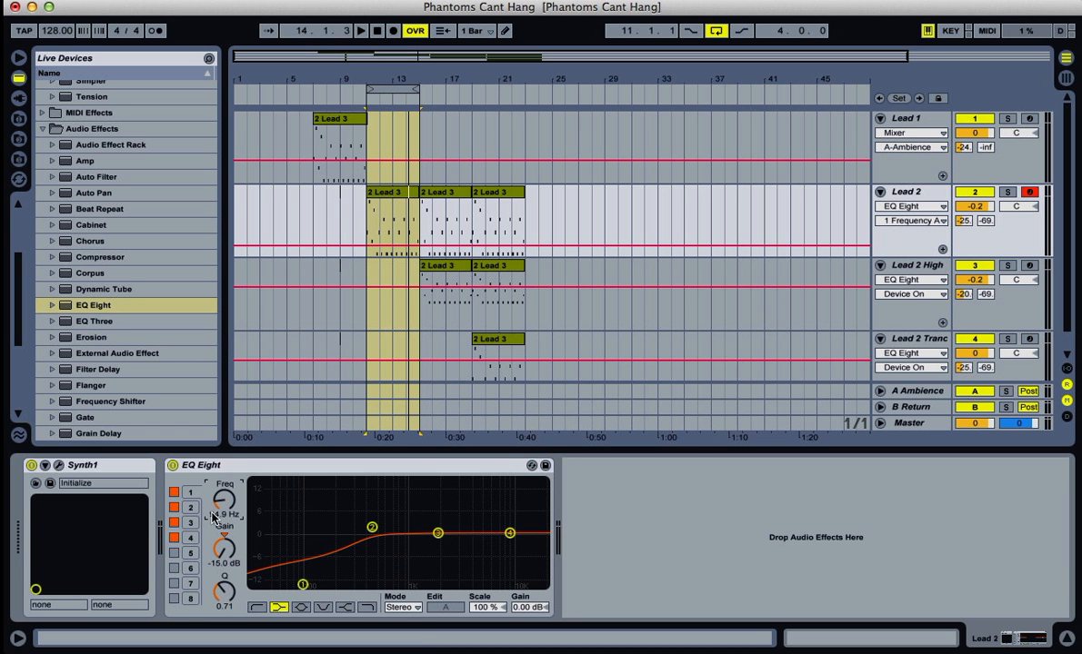
pyautogui.moveTo(225, 592); pyautogui.dragTo(224, 525)
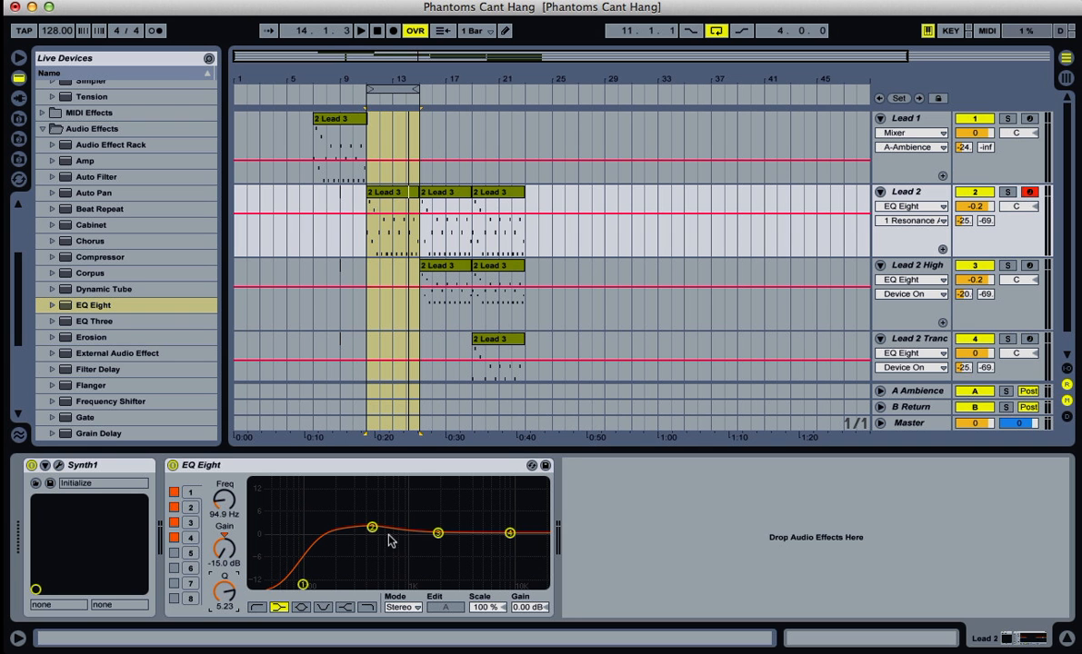
# Compare the Lead 2 loop with and without the EQ Eight's low-shelf cut, leaving the EQ on
pyautogui.press('space')
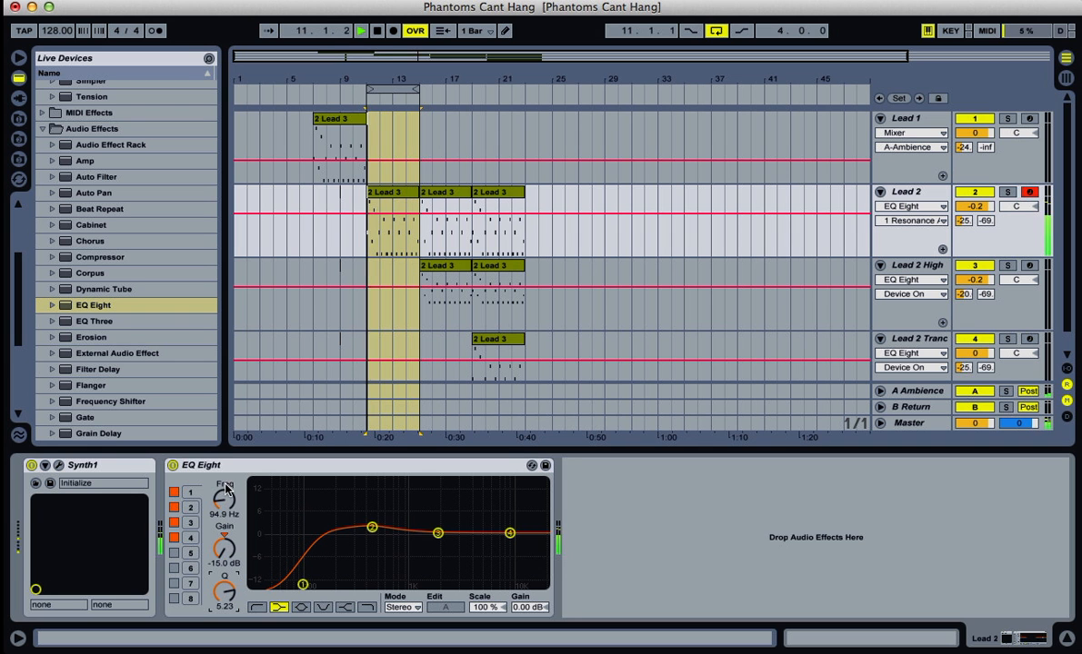
pyautogui.click(173, 465)
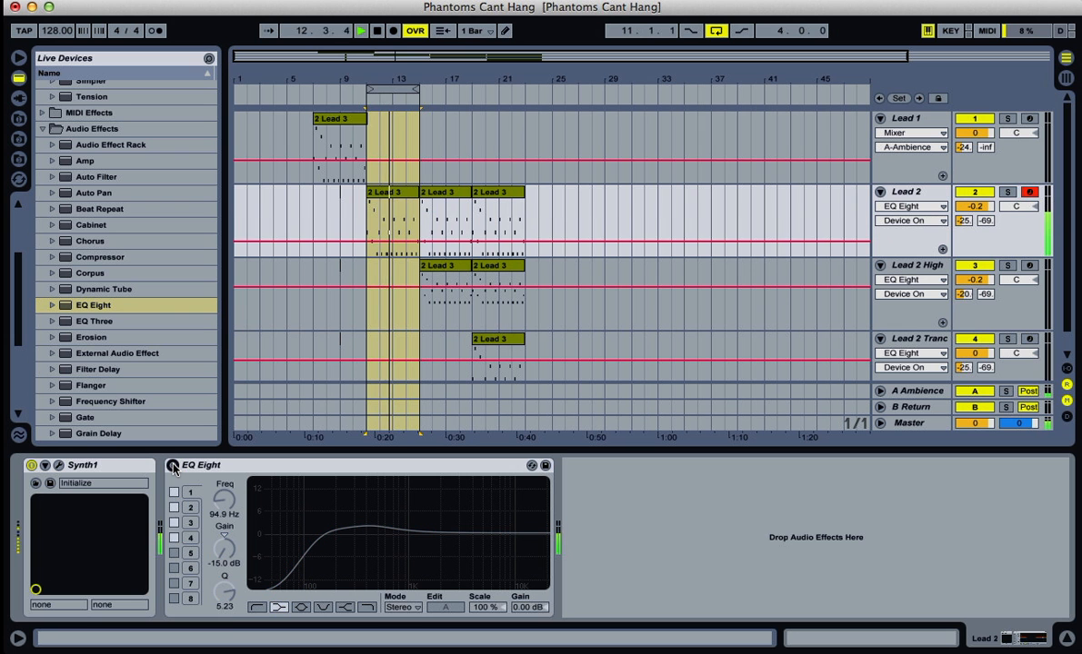
pyautogui.click(173, 466)
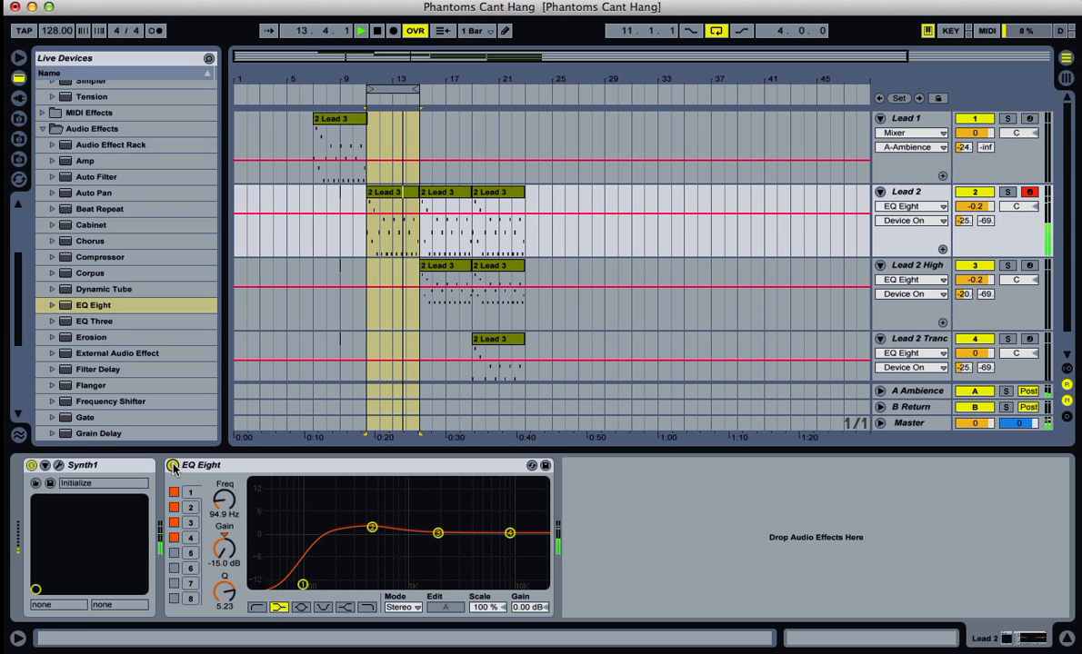
pyautogui.press('space')
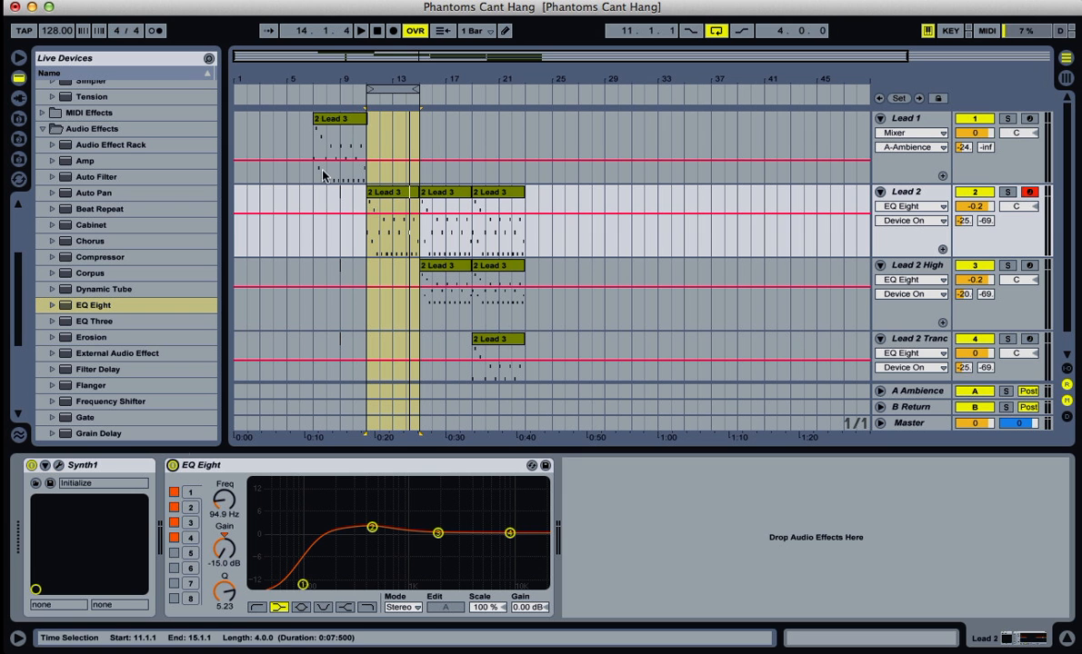
# Move the loop to bars 15 to 19, and delete the EQ Eight and Synth1 from Lead 2 High
pyautogui.moveTo(373, 88); pyautogui.dragTo(464, 92)
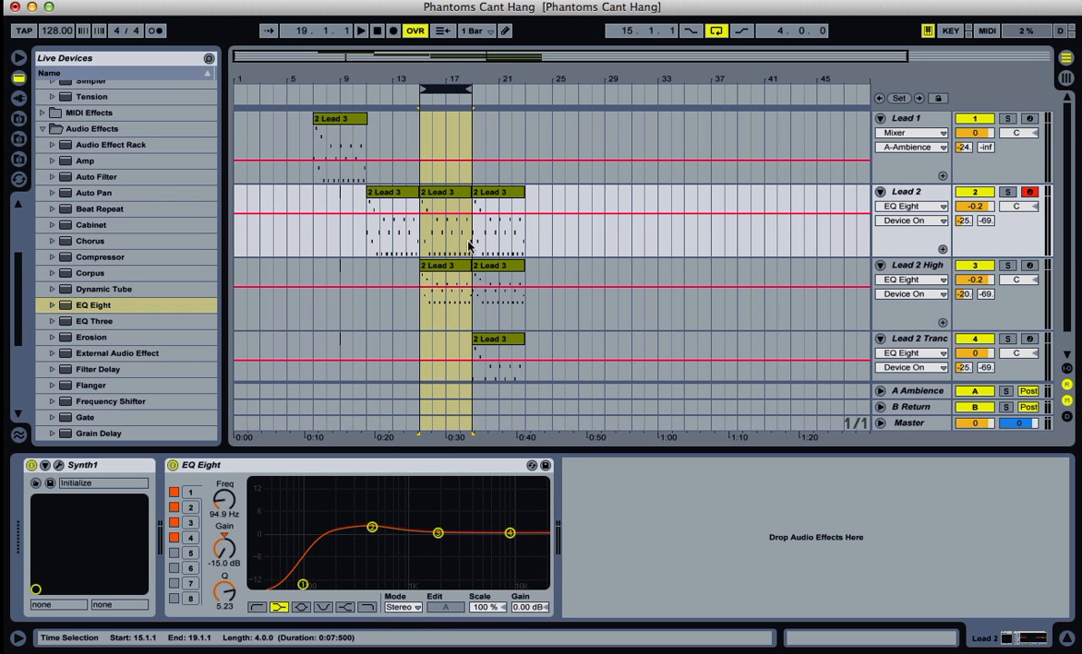
pyautogui.click(902, 266)
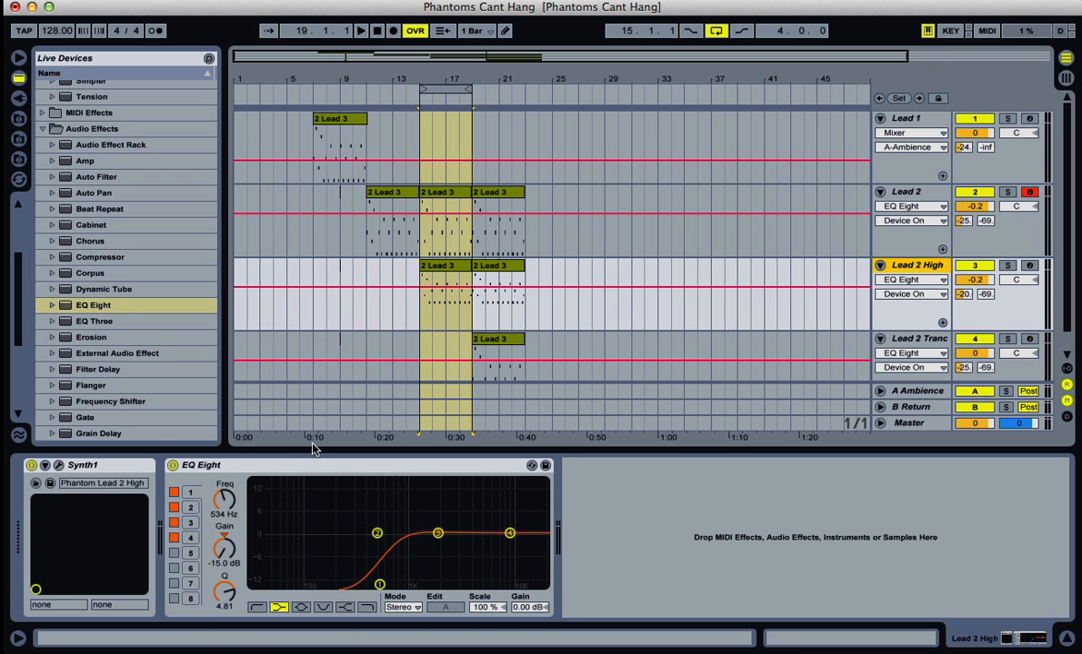
pyautogui.click(293, 469)
pyautogui.press('Delete')
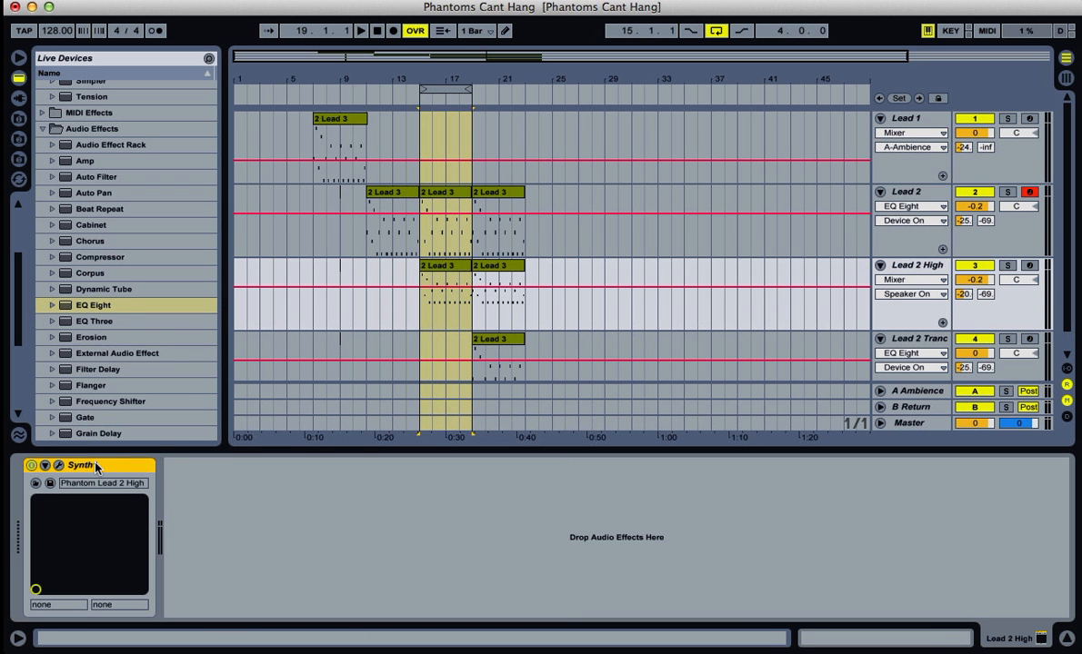
pyautogui.press('Delete')
# Copy Lead 2's Synth1 onto Lead 2 High, and solo and arm Lead 2 High
pyautogui.click(918, 194)
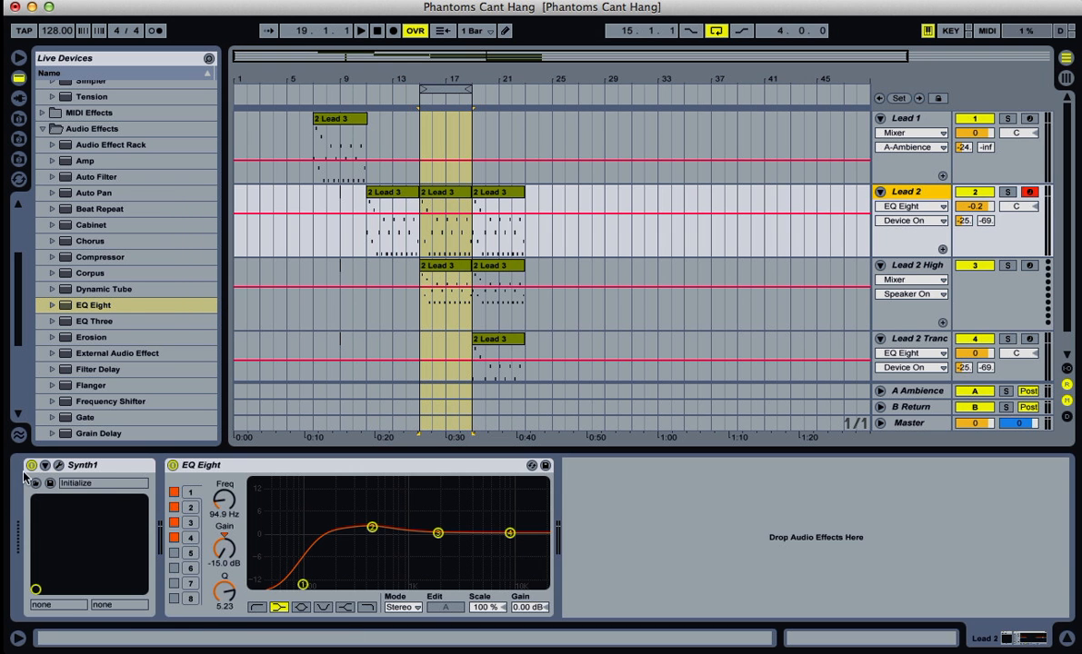
pyautogui.moveTo(90, 470); pyautogui.dragTo(917, 268)
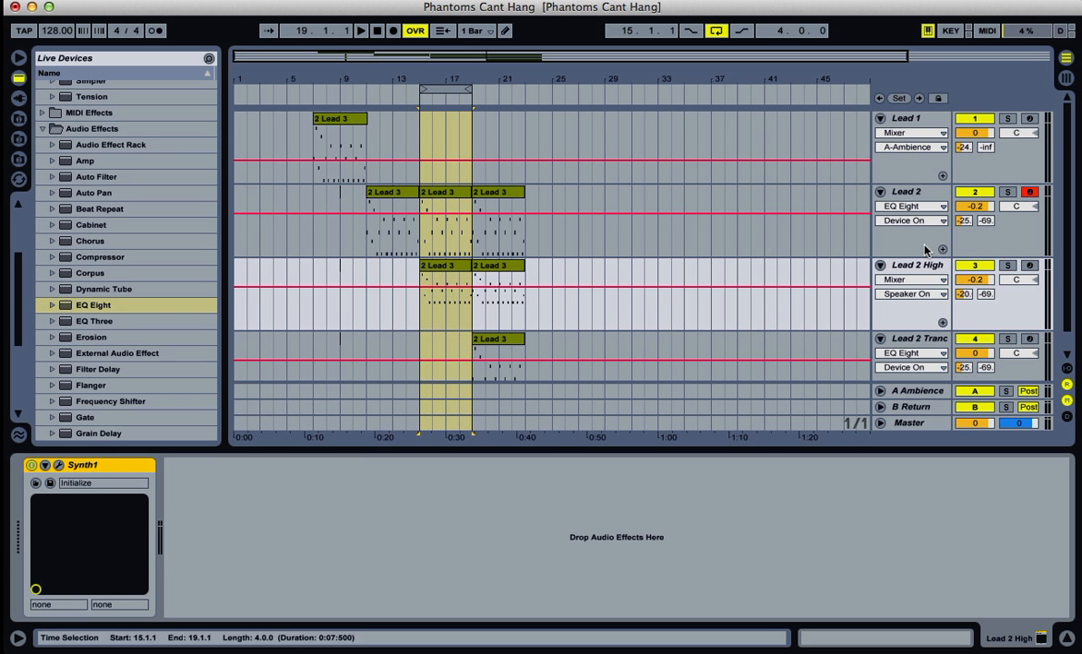
pyautogui.click(1007, 265)
pyautogui.click(1029, 265)
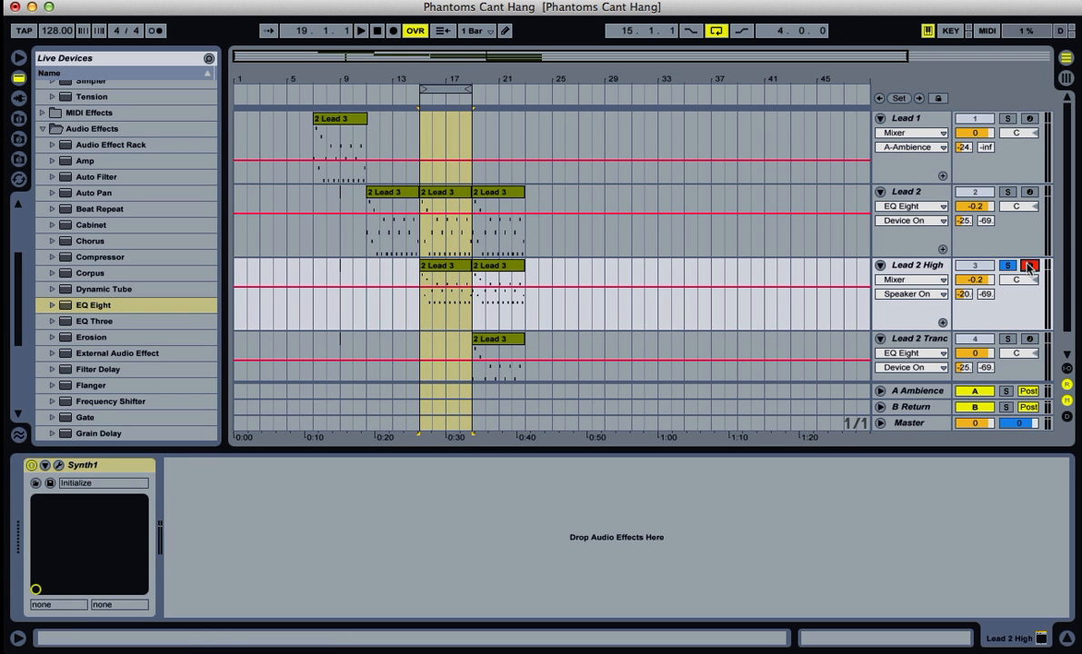
# Play the loop with Lead 2 High soloed, and again unsoloed with the other leads
pyautogui.press('space')
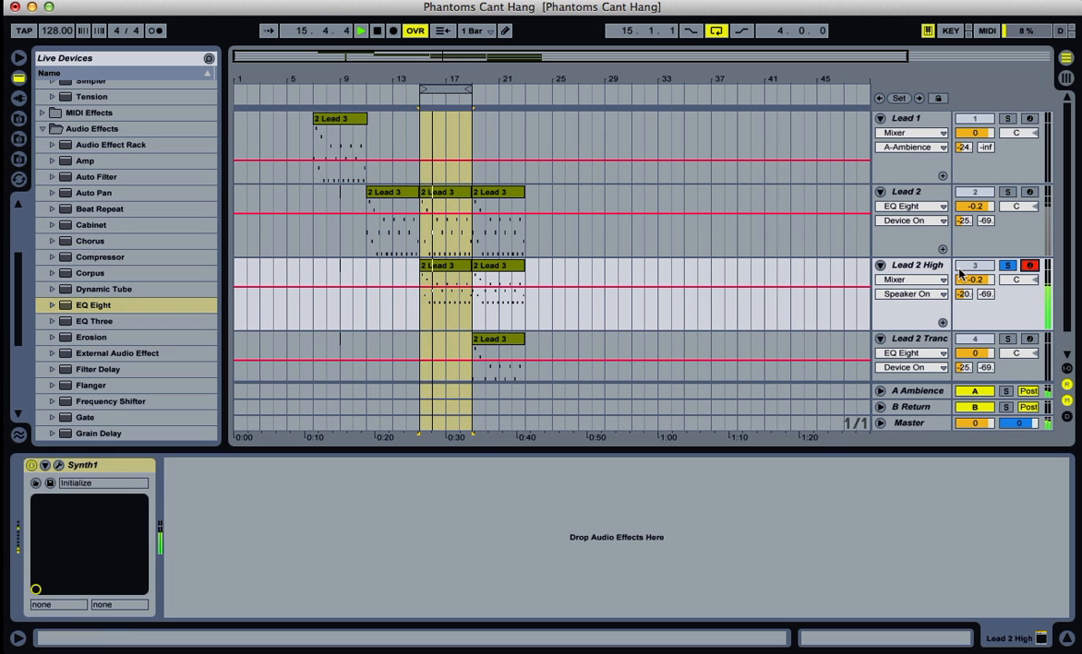
pyautogui.click(1009, 268)
pyautogui.press('space')
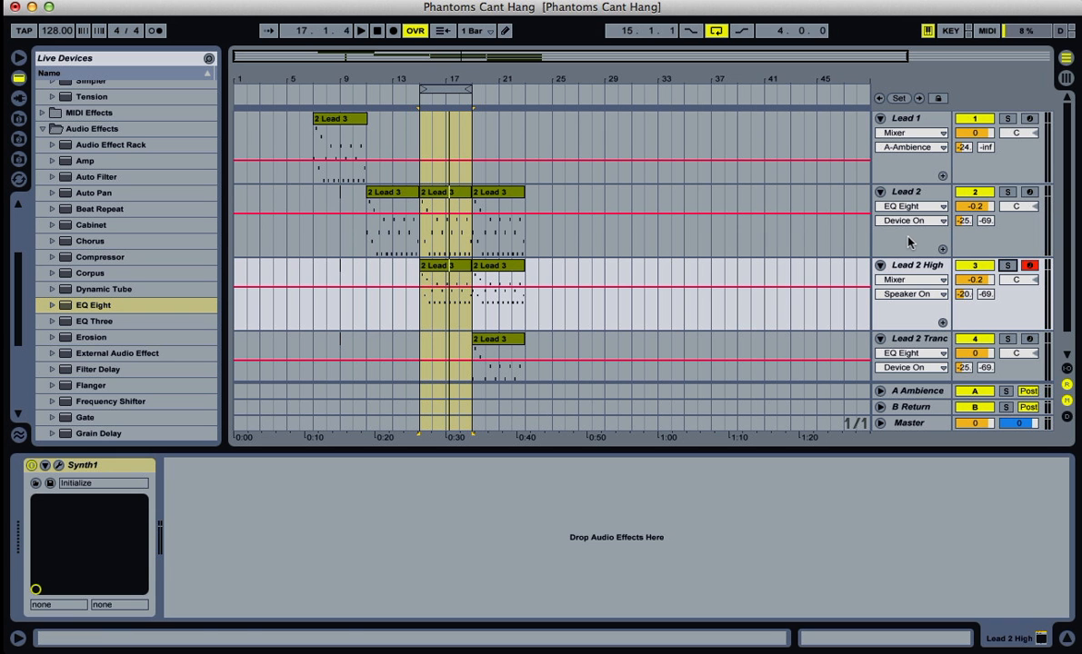
pyautogui.press('space')
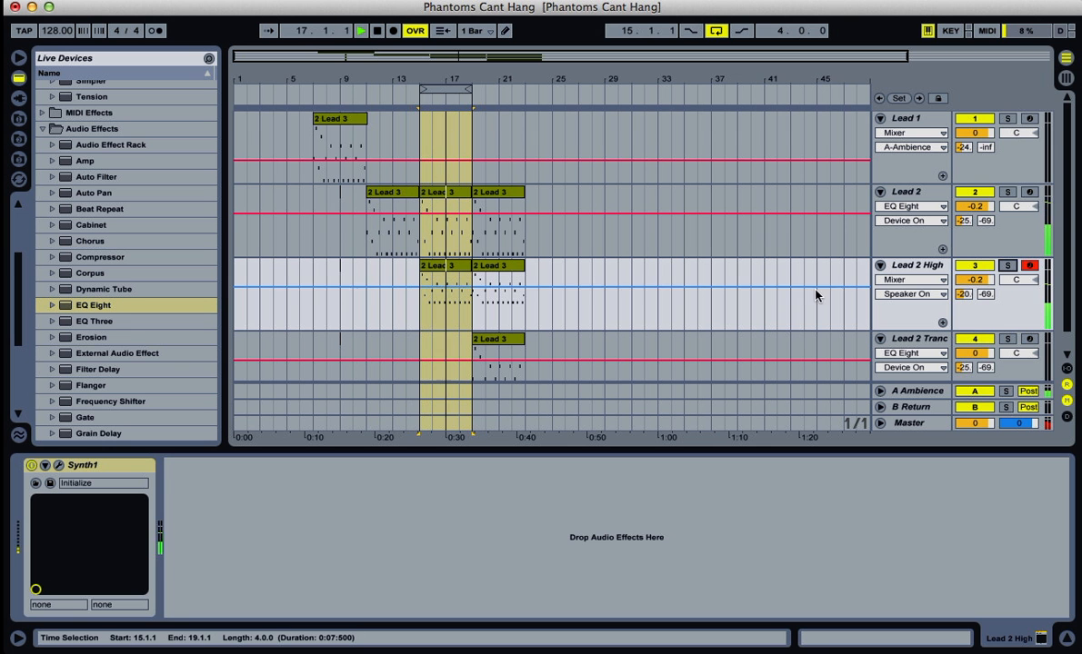
pyautogui.press('space')
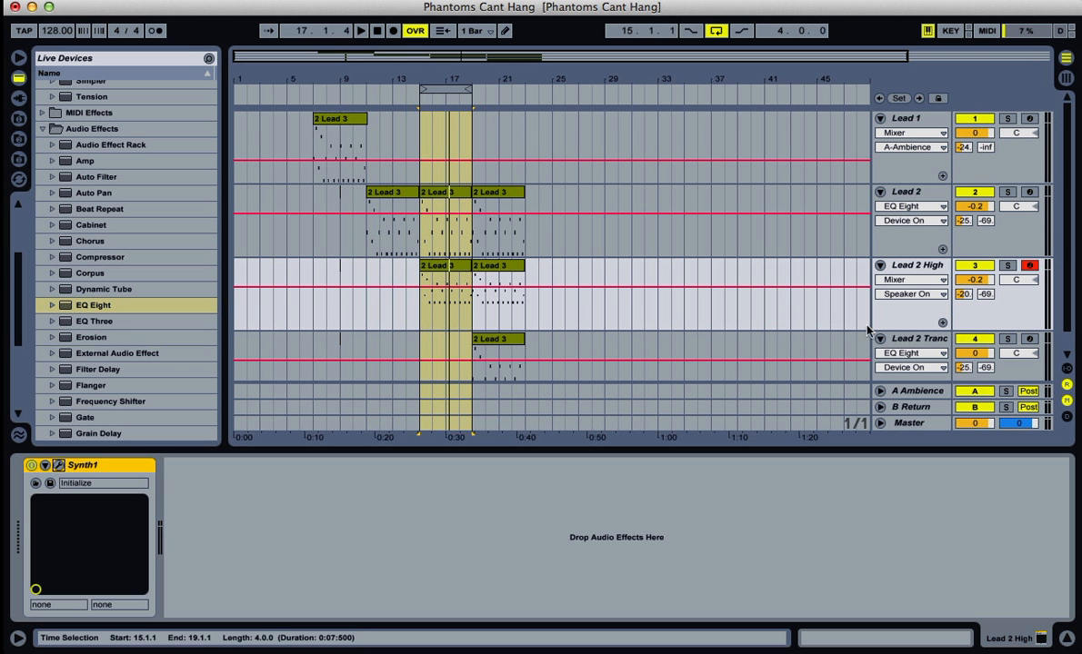
# Lower the volume of Lead 2 High's Synth1 to 31 and fine-tune its filter envelope decay and amount
pyautogui.click(57, 466)
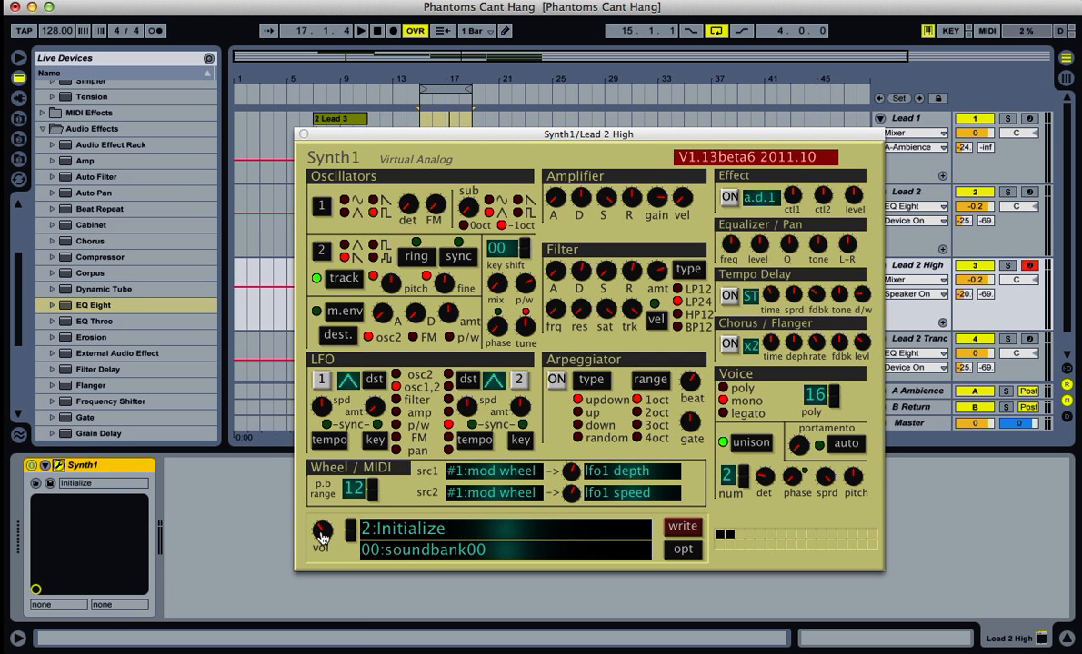
pyautogui.press('space')
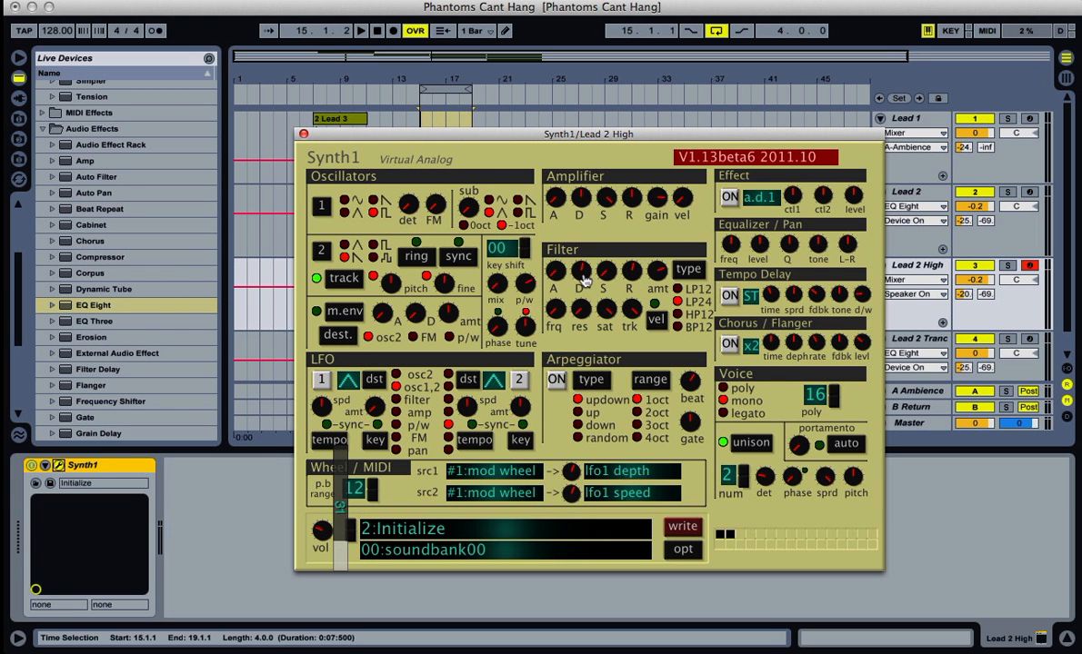
pyautogui.press('space')
pyautogui.moveTo(584, 275); pyautogui.dragTo(607, 267)
pyautogui.moveTo(656, 271)
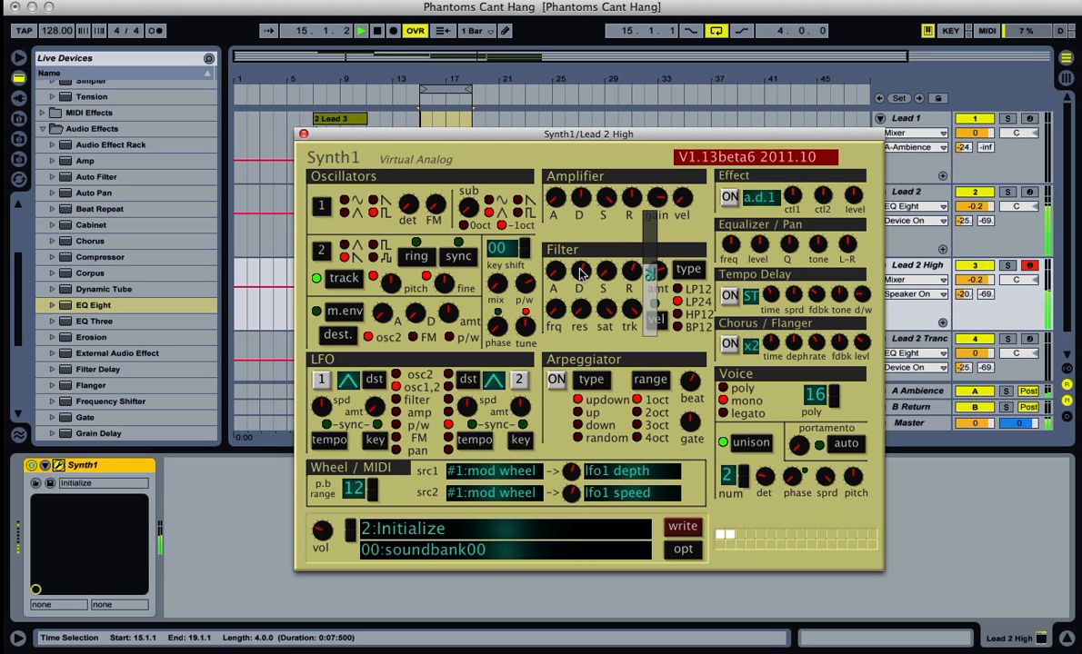
pyautogui.click(304, 134)
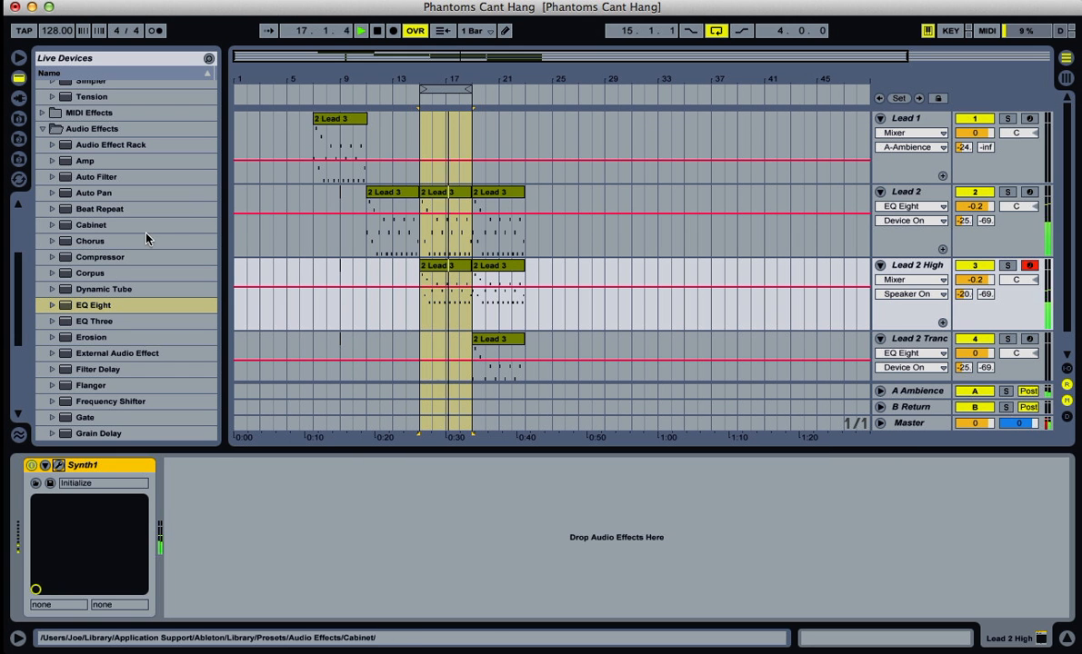
# Add an EQ Eight after Lead 2 High's Synth1, and compare the loop with and without the track, leaving it on
pyautogui.moveTo(68, 309); pyautogui.dragTo(188, 482)
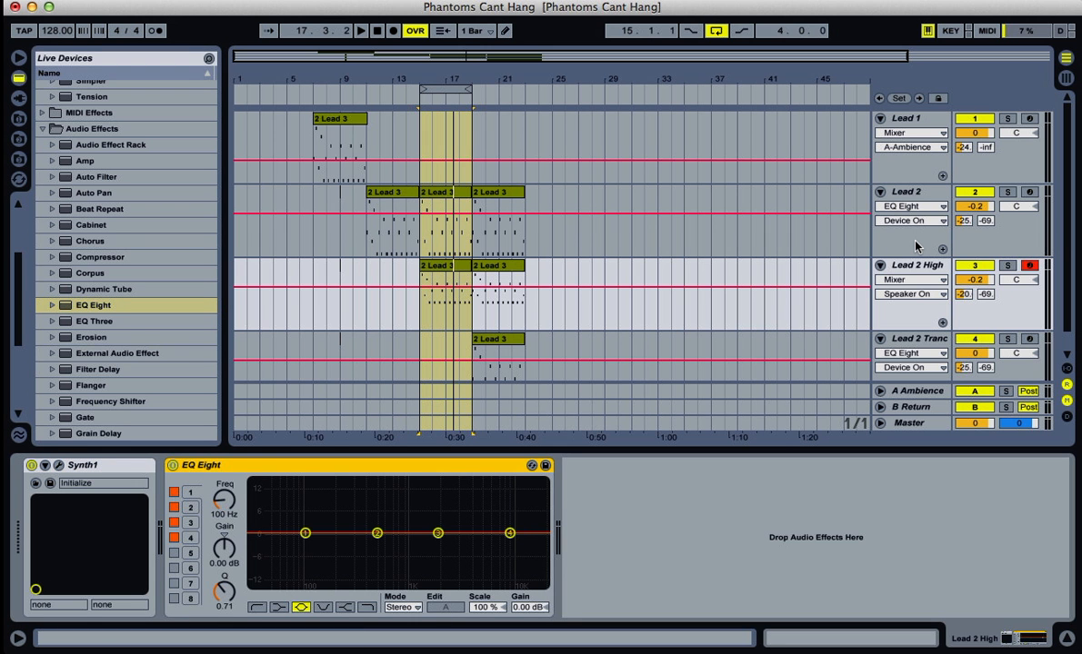
pyautogui.click(974, 265)
pyautogui.press('space')
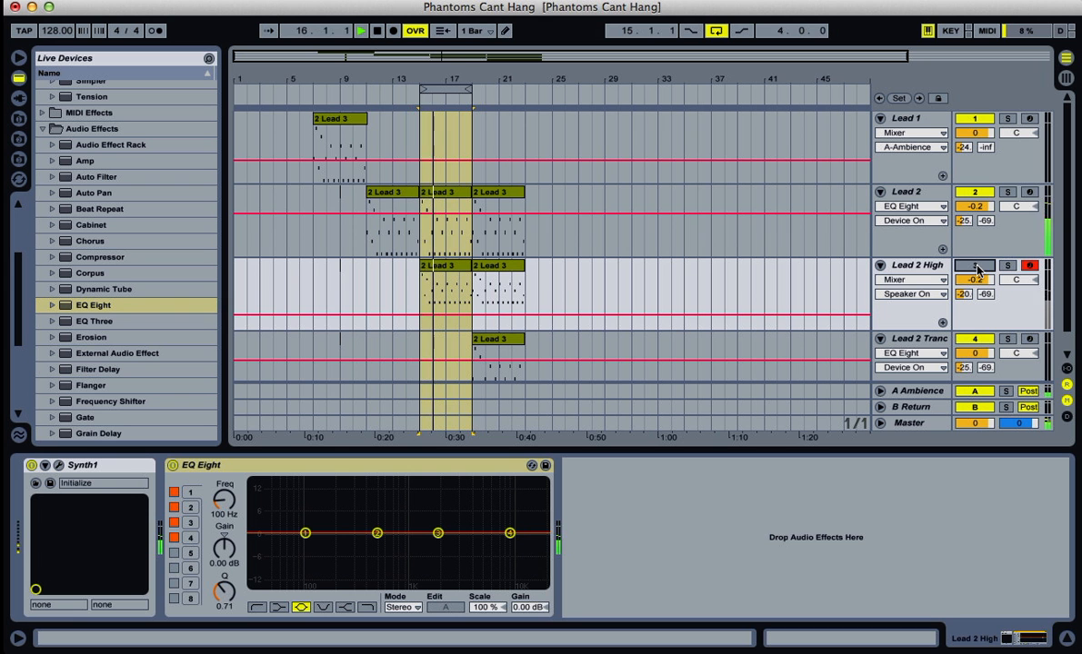
pyautogui.click(977, 268)
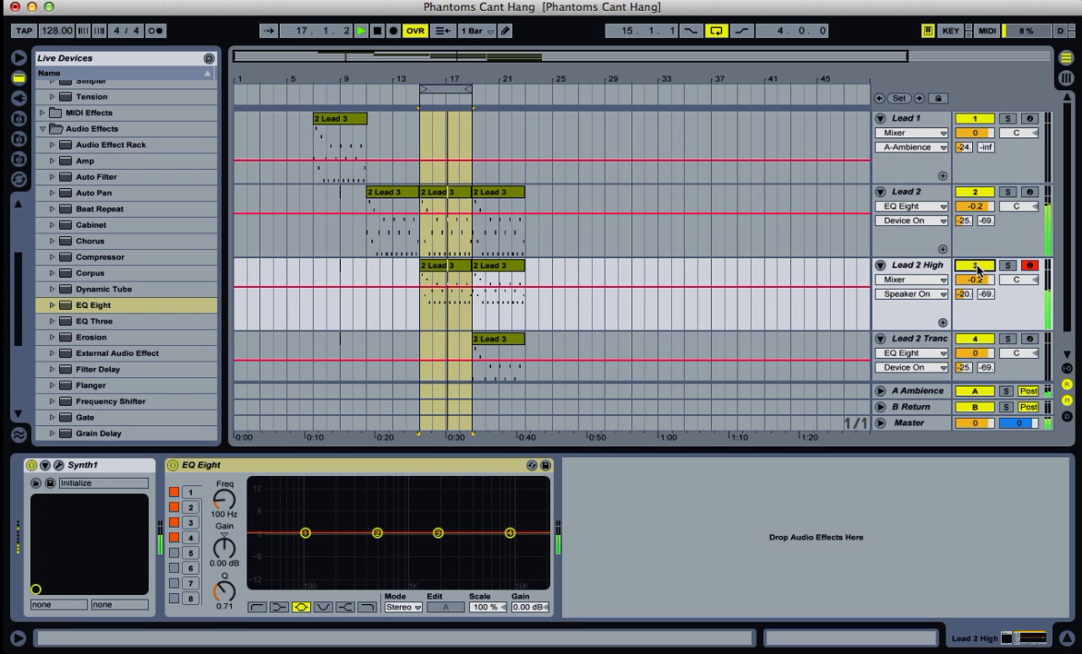
pyautogui.click(977, 267)
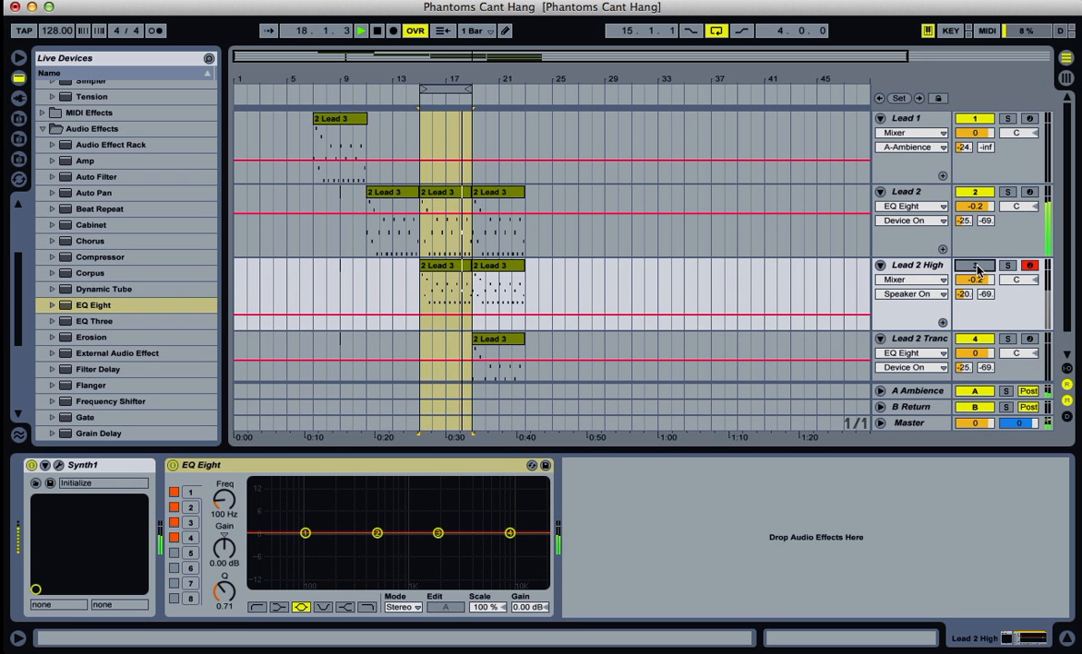
pyautogui.click(978, 268)
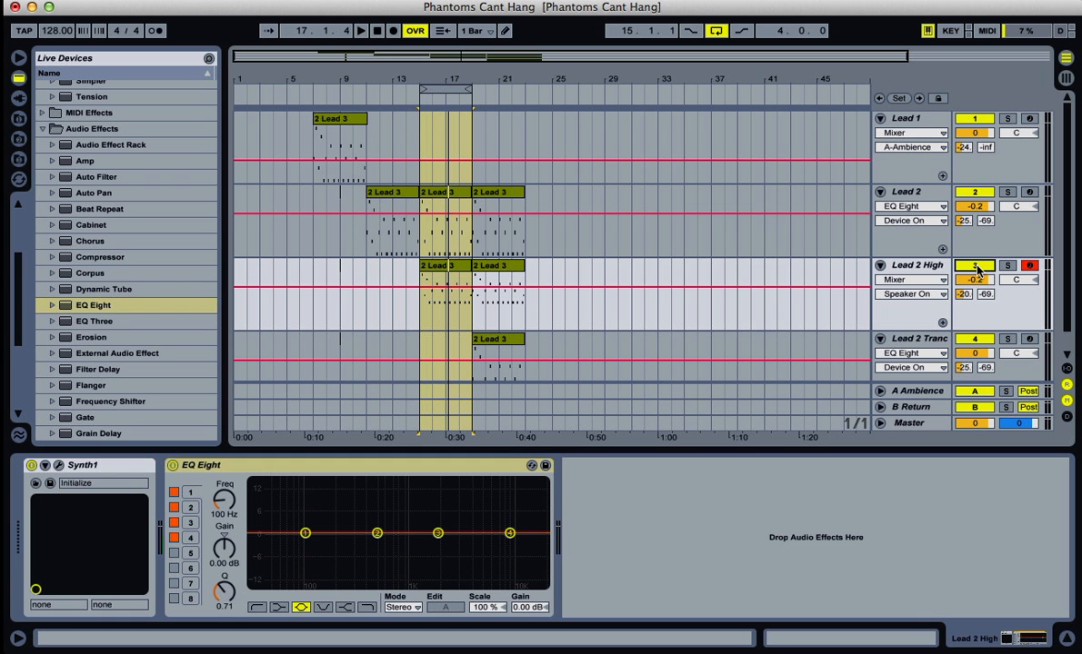
# Make band 1 of Lead 2 High's EQ Eight a low shelf at 563 Hz with -15.0 dB gain and Q 4.81
pyautogui.click(919, 267)
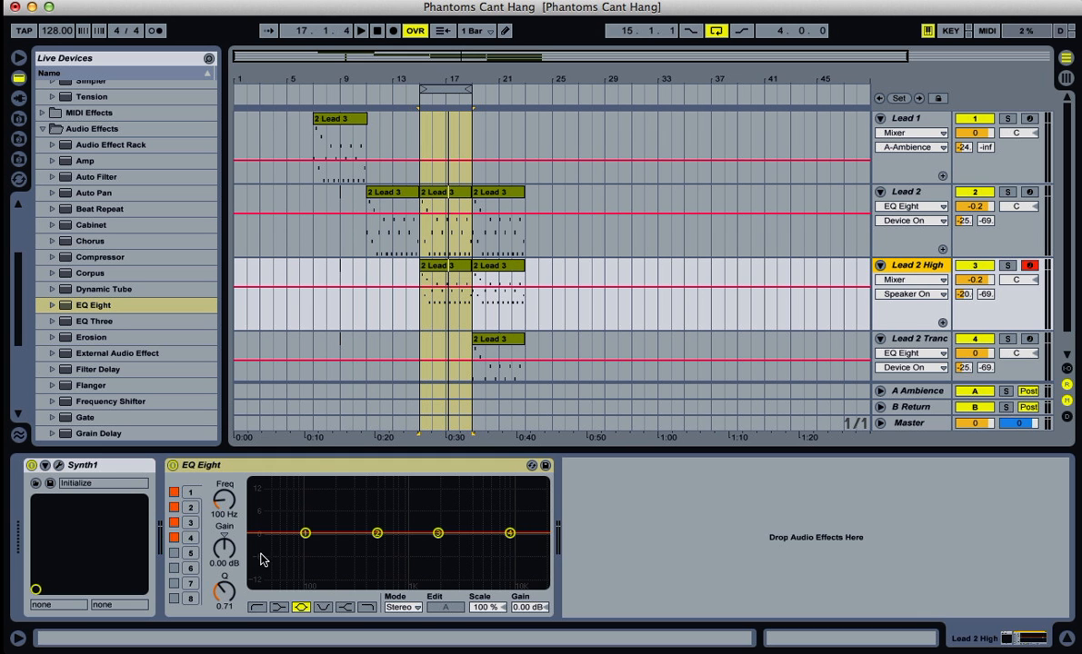
pyautogui.click(279, 609)
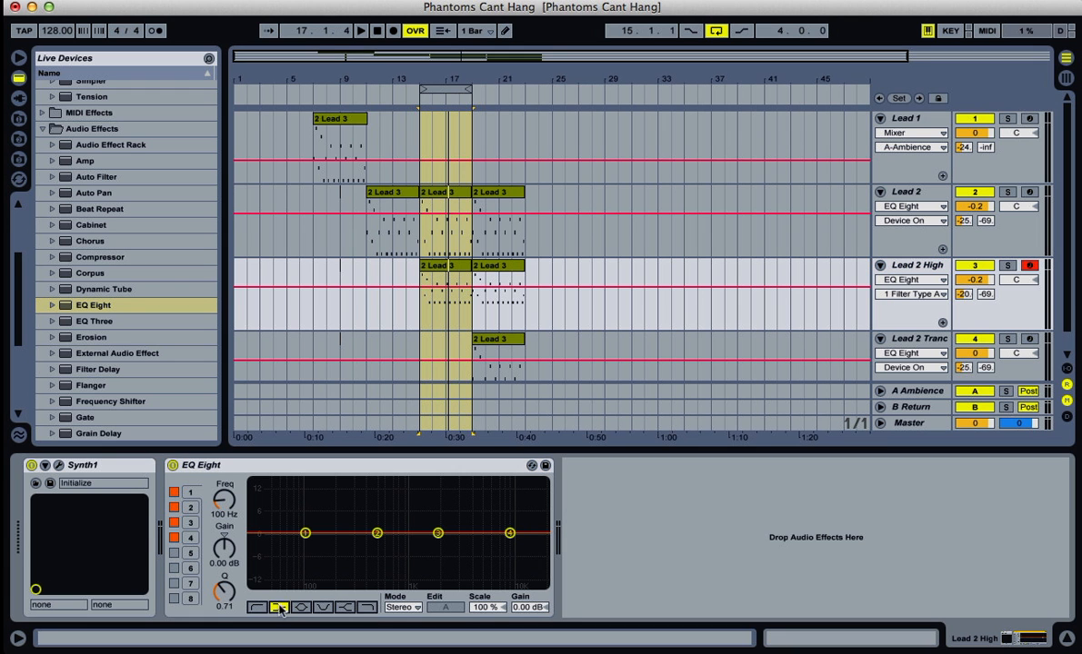
pyautogui.moveTo(224, 556); pyautogui.dragTo(224, 604)
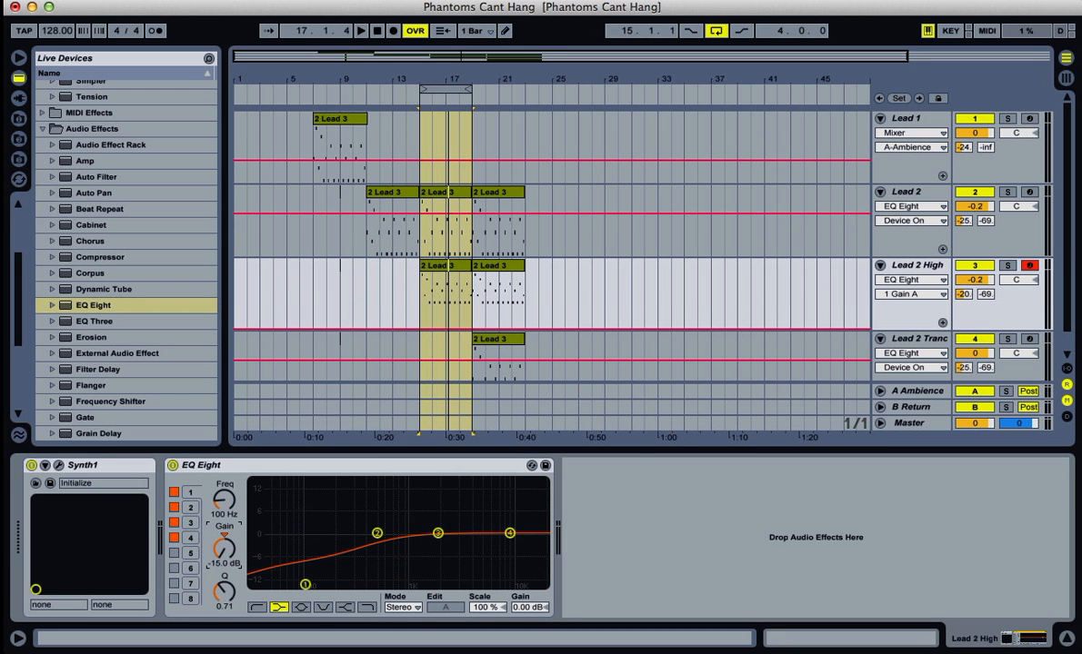
pyautogui.click(224, 500)
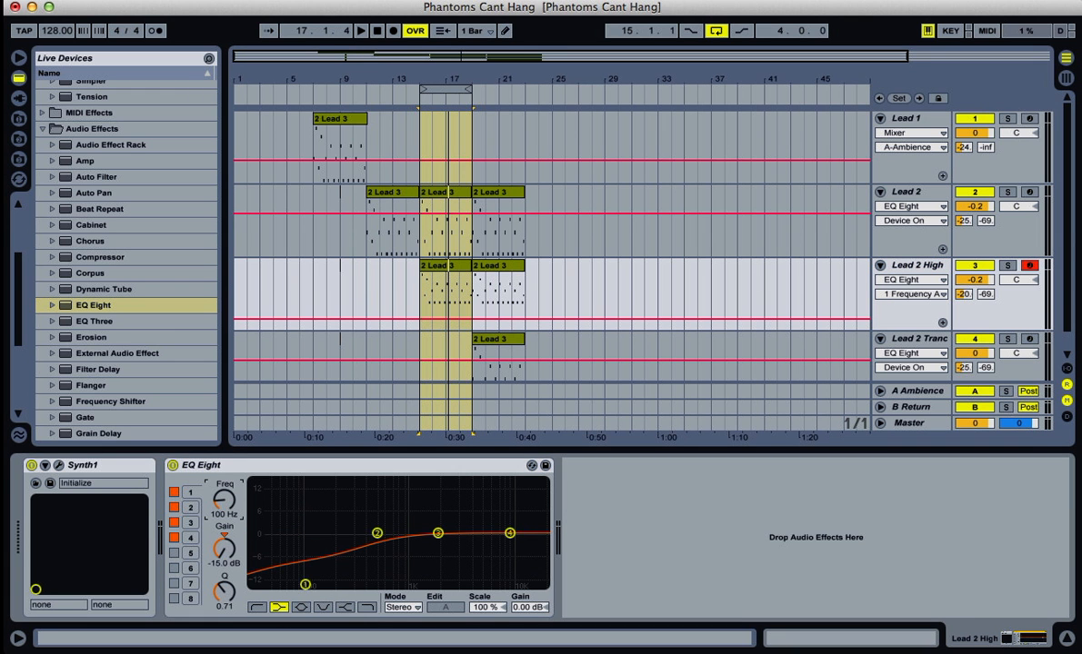
pyautogui.moveTo(224, 500); pyautogui.dragTo(224, 467)
pyautogui.moveTo(225, 592); pyautogui.dragTo(226, 565)
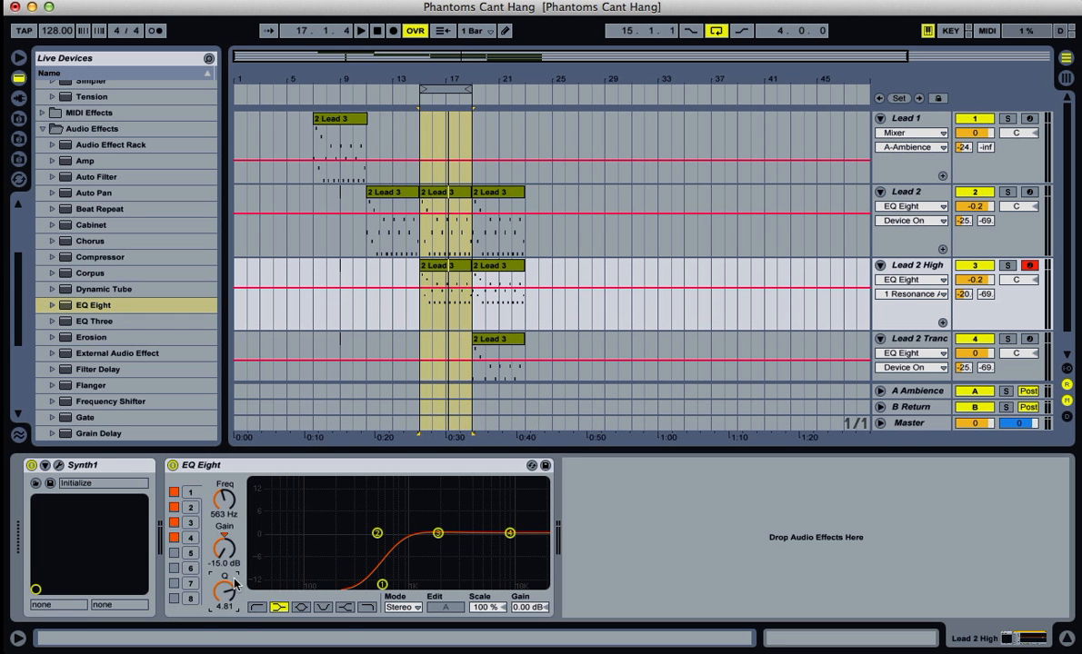
# Play the loop with Lead 2 High repeatedly muted and unmuted for comparison, leaving the track on
pyautogui.press('space')
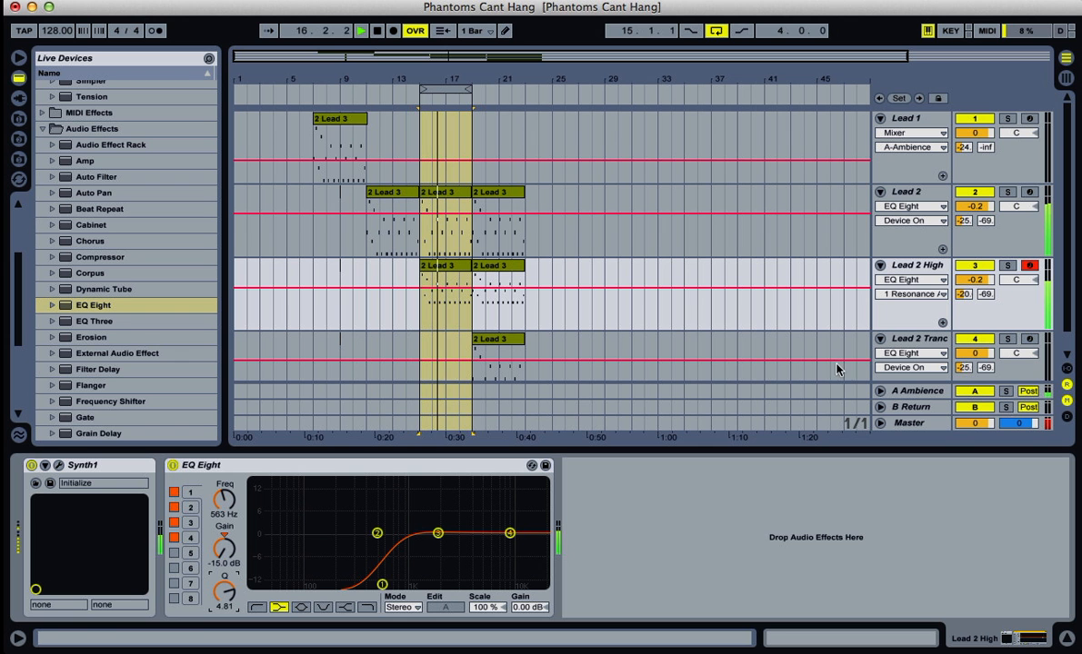
pyautogui.click(974, 265)
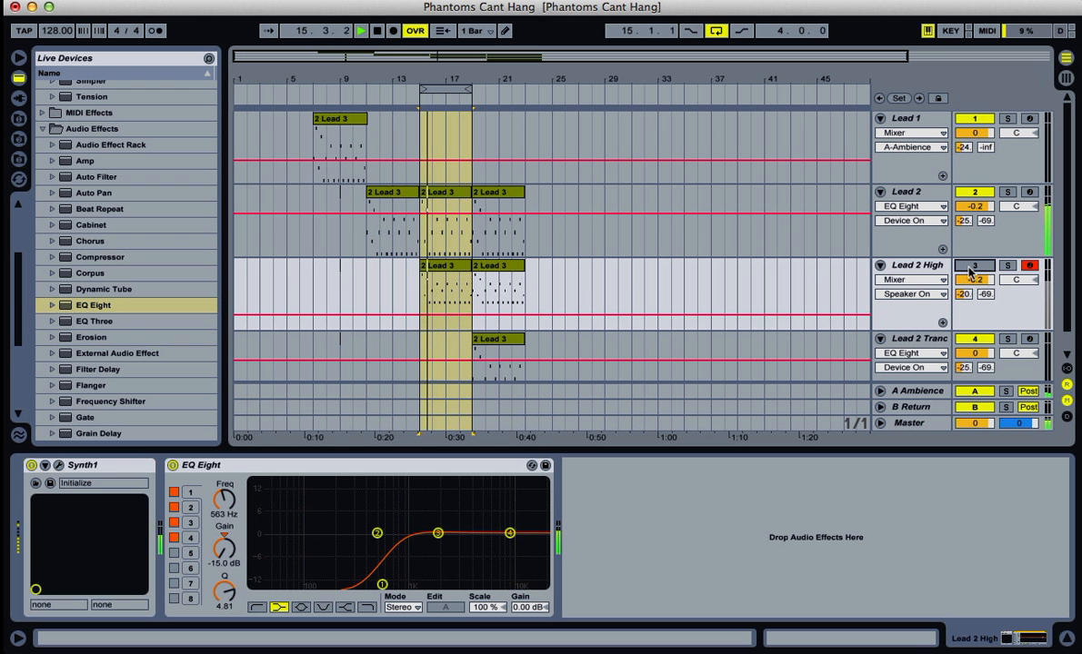
pyautogui.click(971, 269)
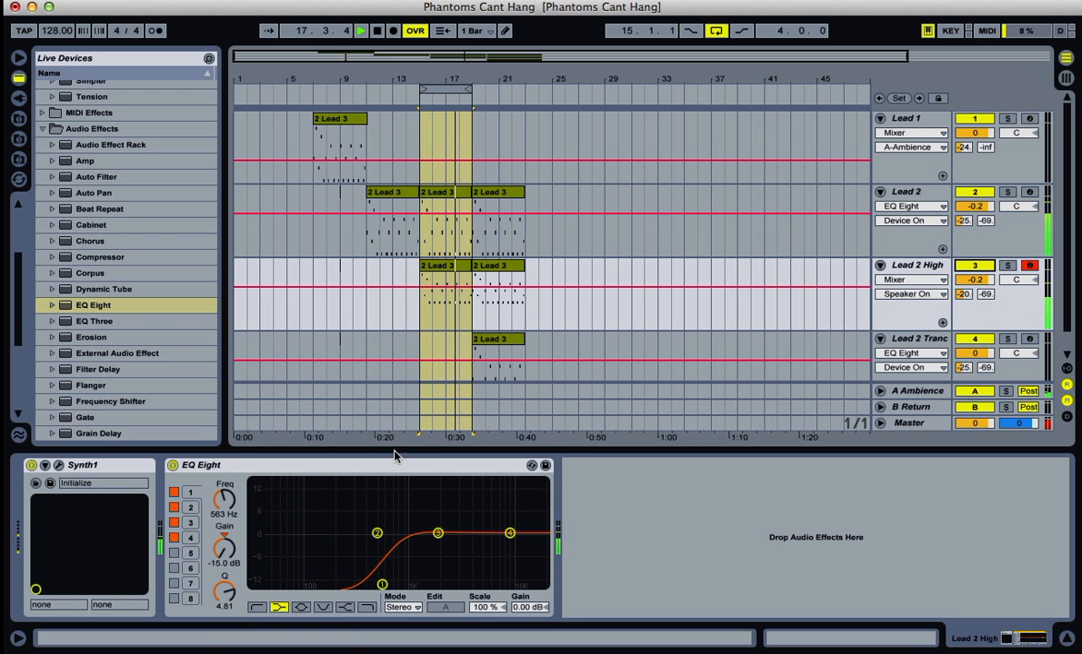
pyautogui.click(986, 268)
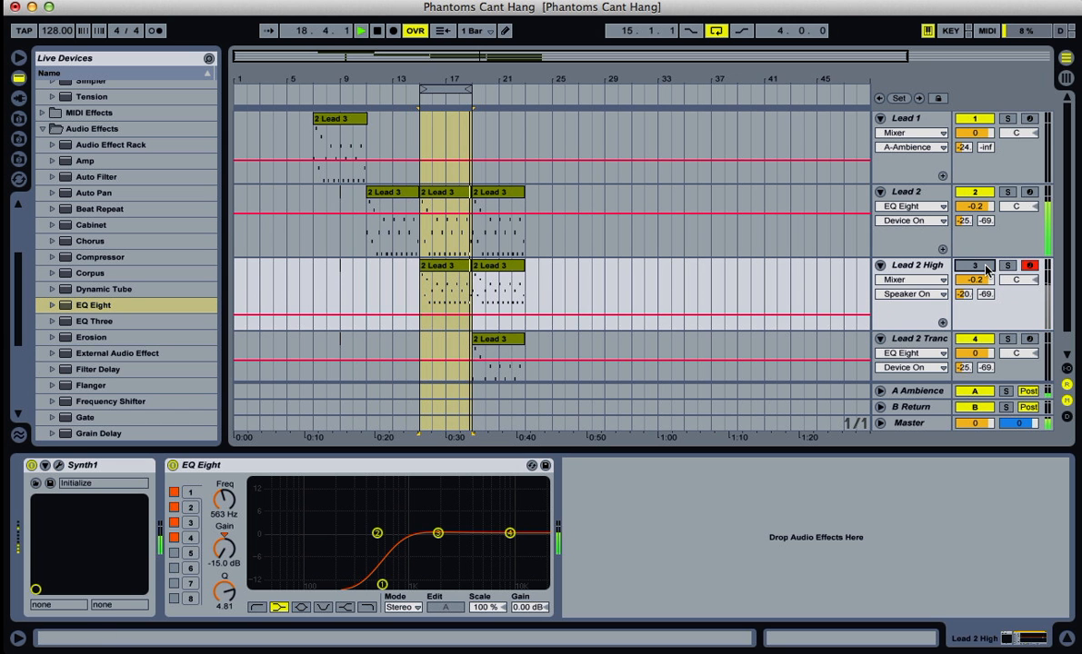
pyautogui.click(985, 268)
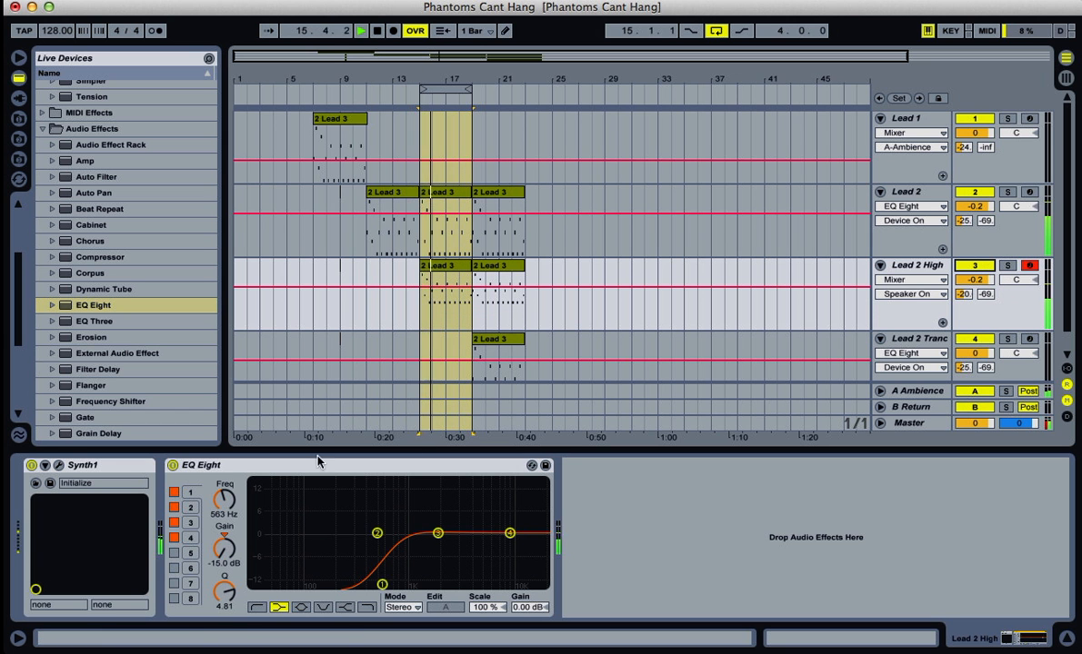
# Compare the loop with Lead 2 High's EQ Eight bypassed and enabled, leaving the EQ on
pyautogui.click(173, 466)
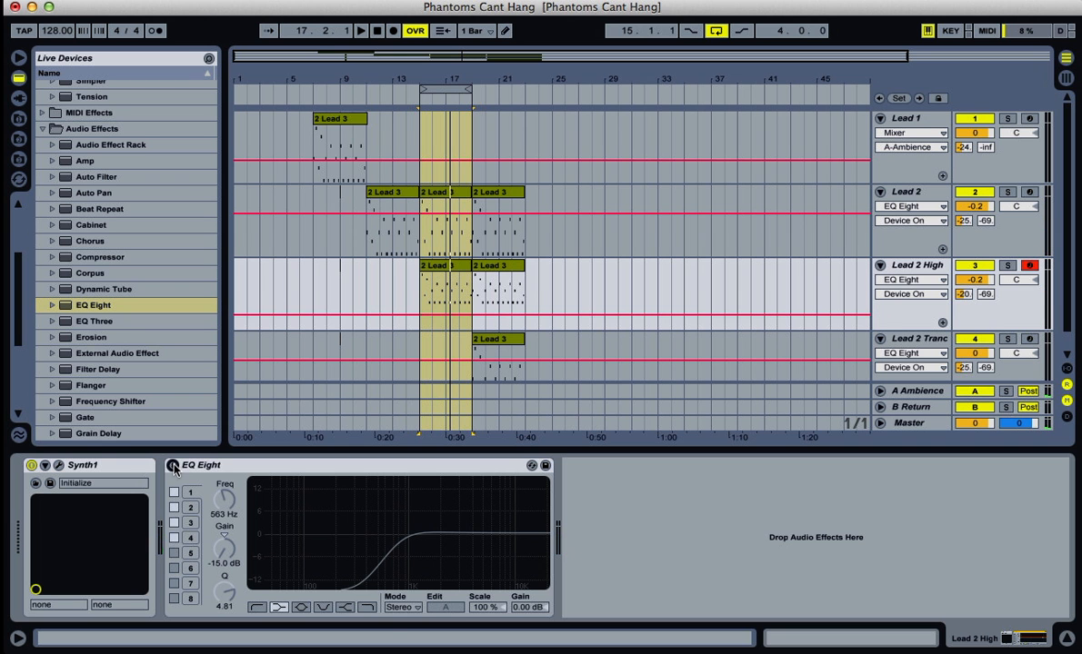
pyautogui.click(173, 465)
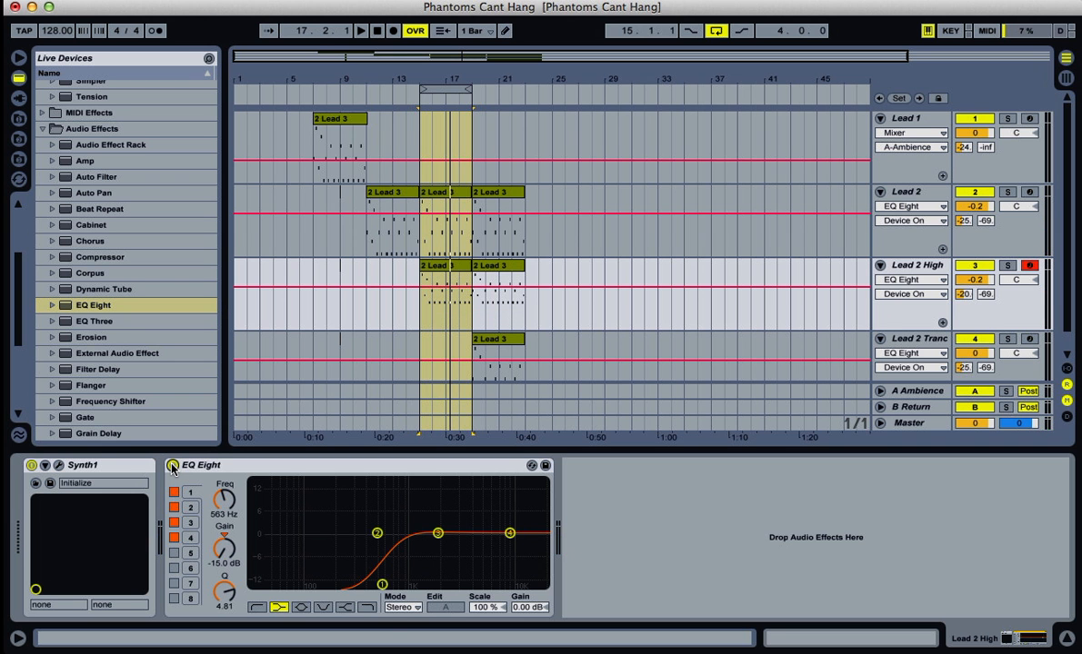
pyautogui.press('space')
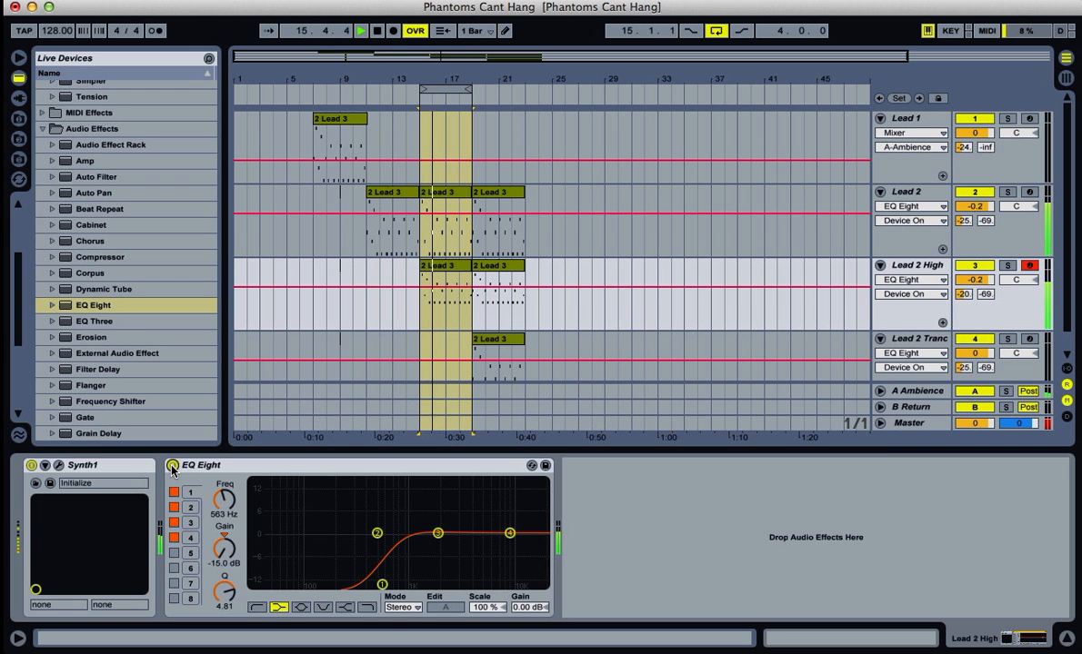
pyautogui.click(173, 465)
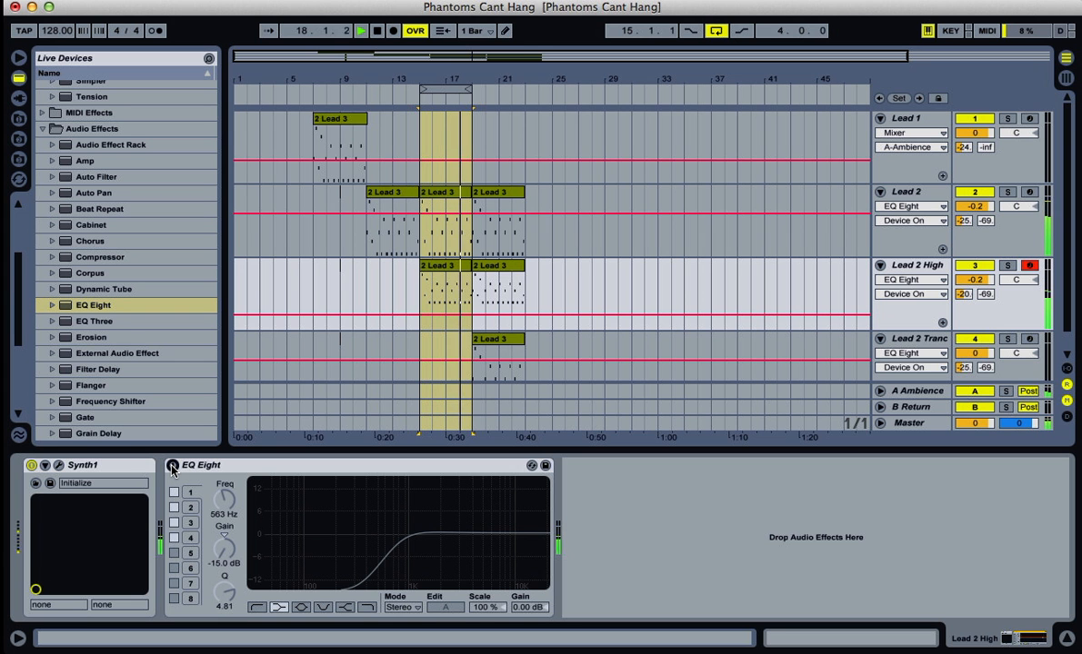
pyautogui.click(173, 466)
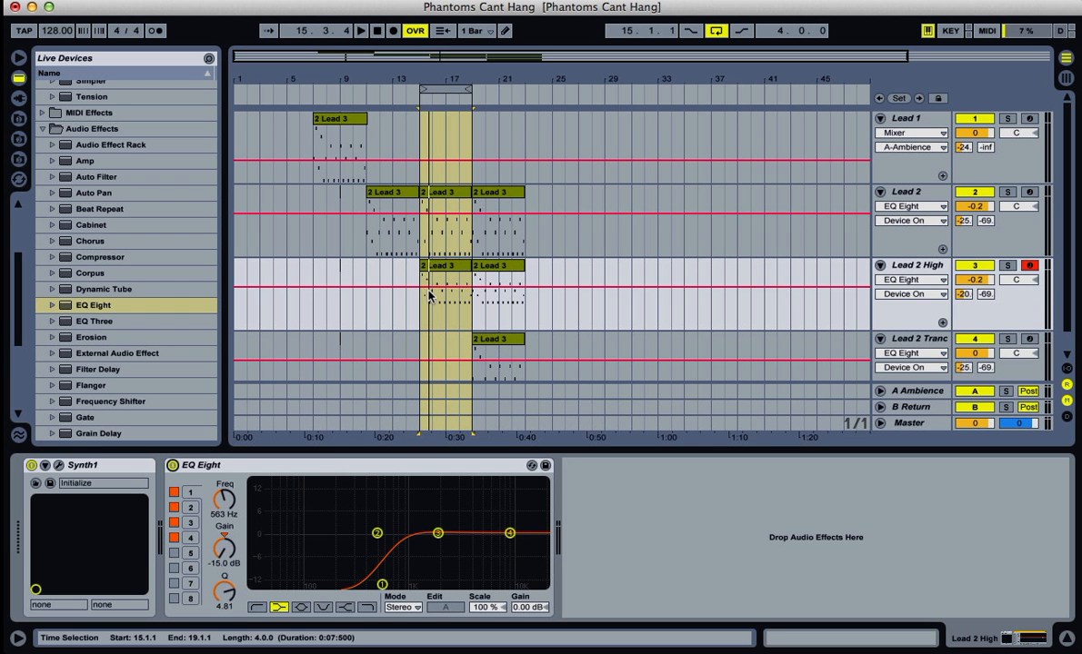
# Move the loop to bars 19 to 23, and play it with Lead 2 Trance soloed and armed
pyautogui.moveTo(448, 88); pyautogui.dragTo(507, 106)
pyautogui.press('space')
pyautogui.scroll(-1, 993, 291)
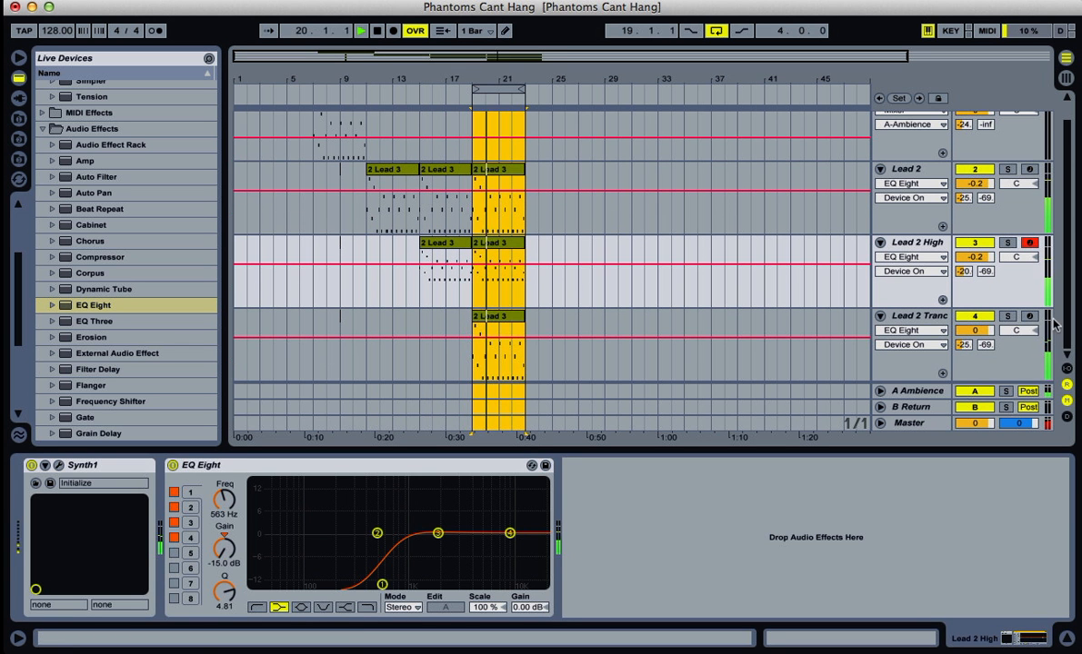
pyautogui.click(1014, 320)
pyautogui.click(1011, 317)
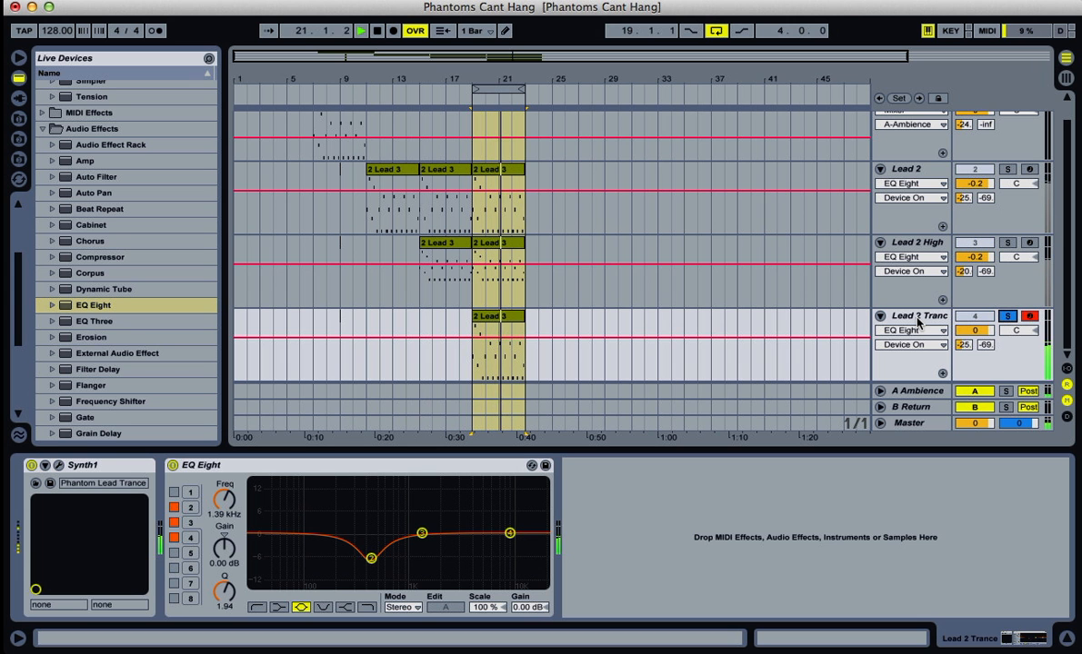
pyautogui.click(918, 318)
pyautogui.press('space')
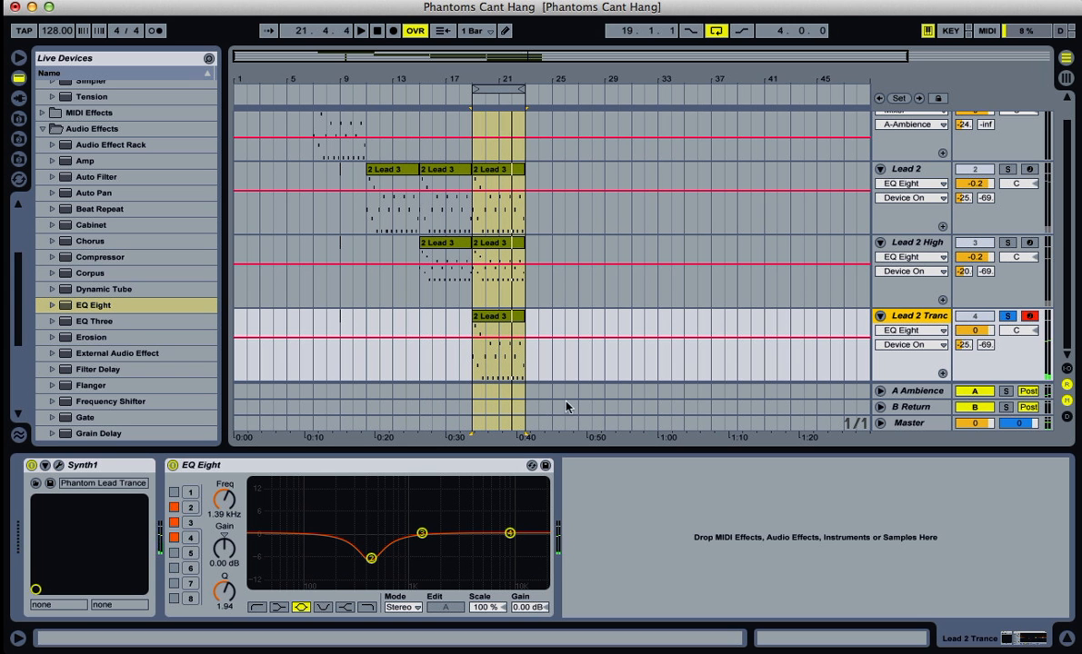
# Remove EQ Eight from Lead 2 Trance and load the Initialize patch in its Synth1
pyautogui.click(267, 469)
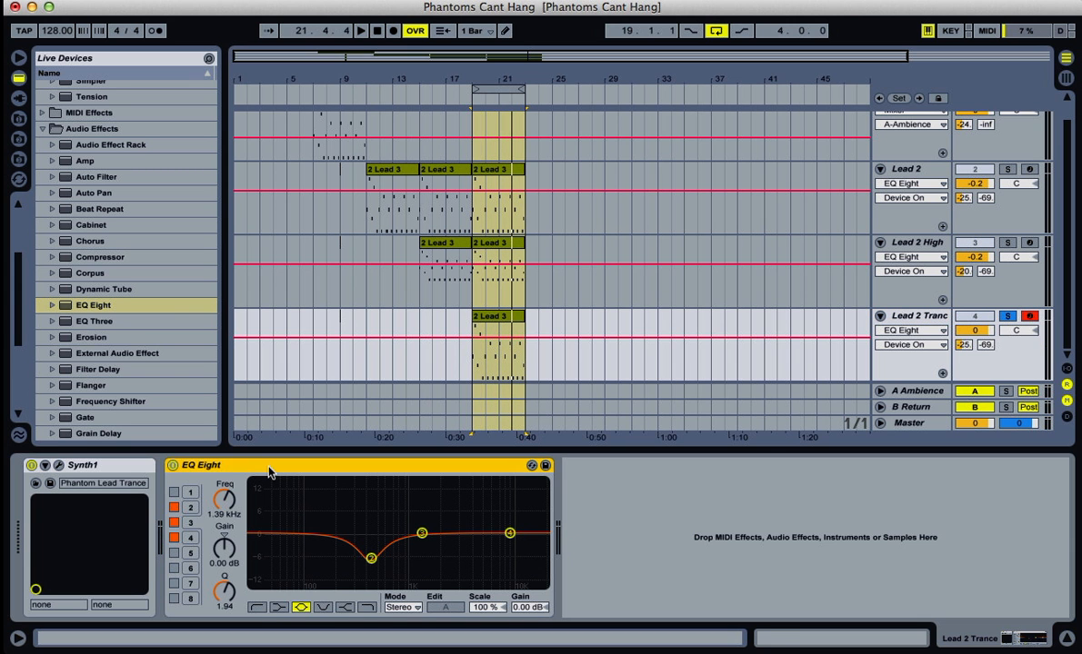
pyautogui.press('Delete')
pyautogui.click(59, 466)
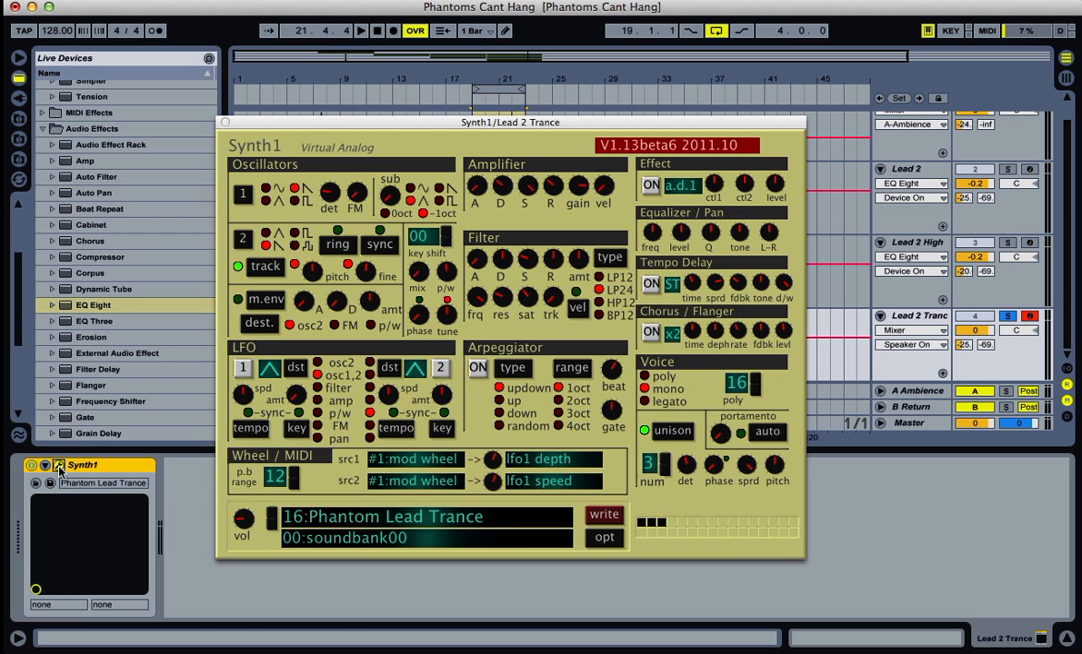
pyautogui.click(348, 518)
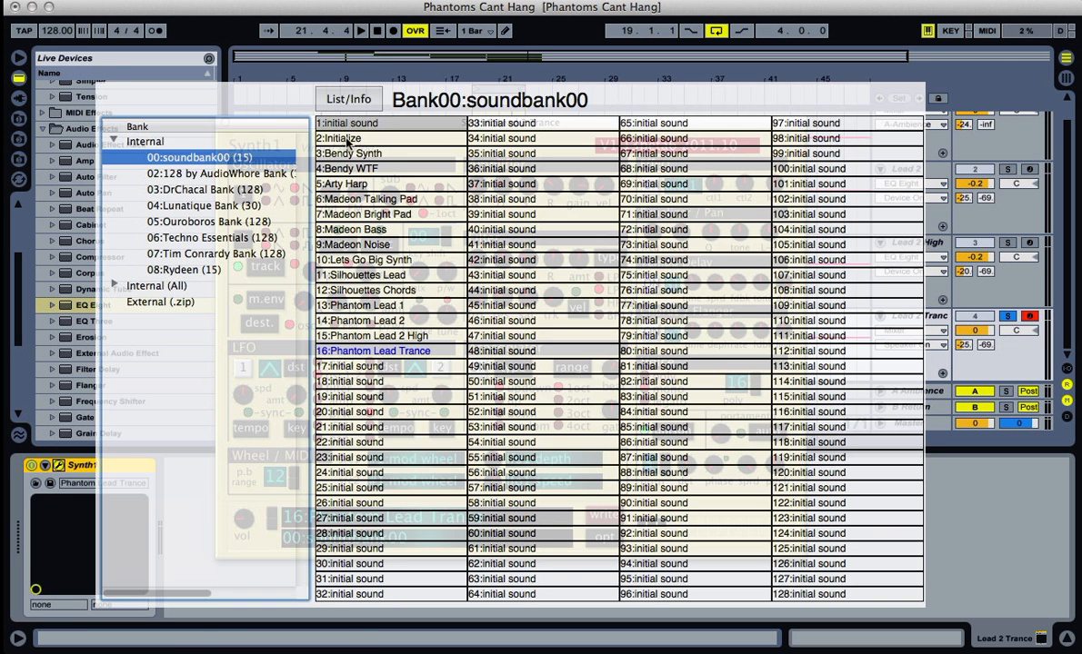
pyautogui.click(364, 113)
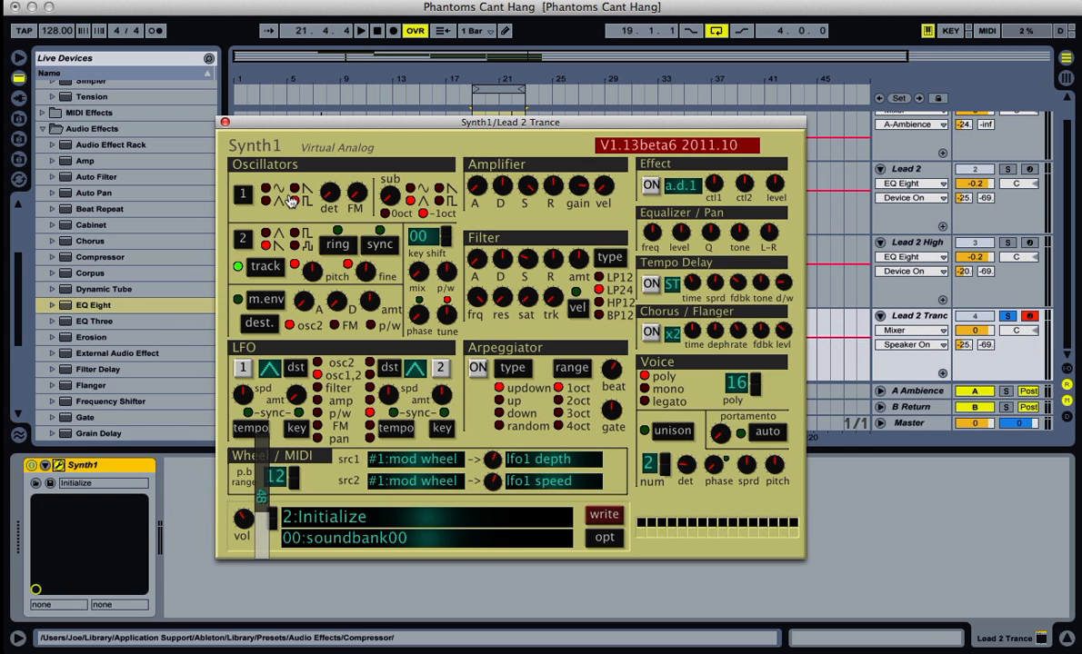
# Play the loop with the initialized patch and set oscillator 1's detune to 26
pyautogui.press('space')
pyautogui.press('space')
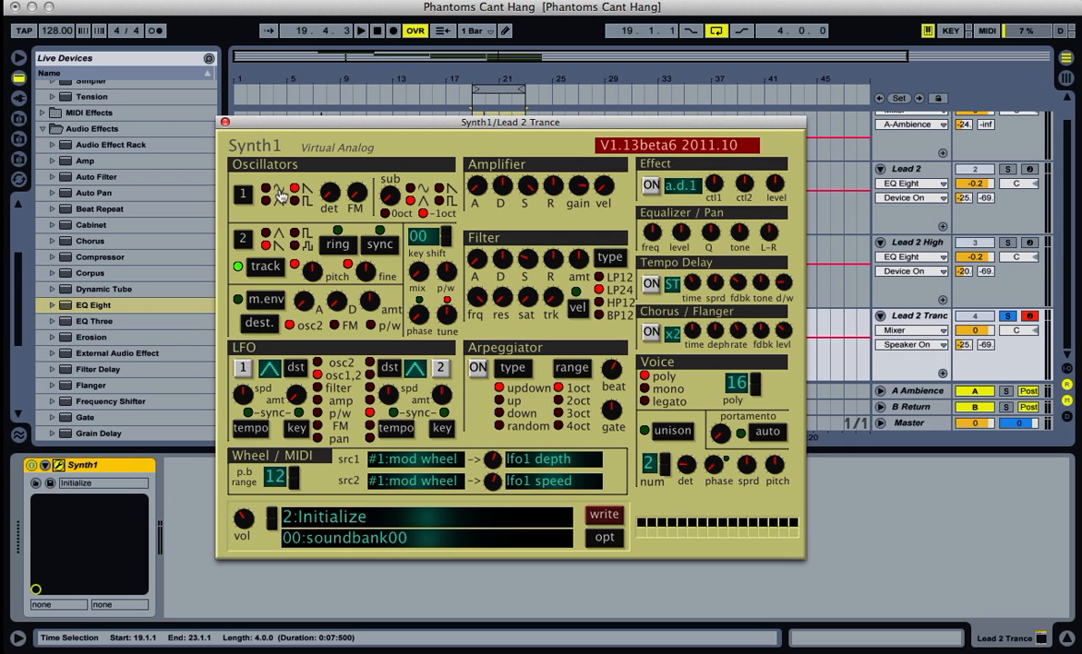
pyautogui.press('space')
pyautogui.moveTo(330, 198); pyautogui.dragTo(357, 223)
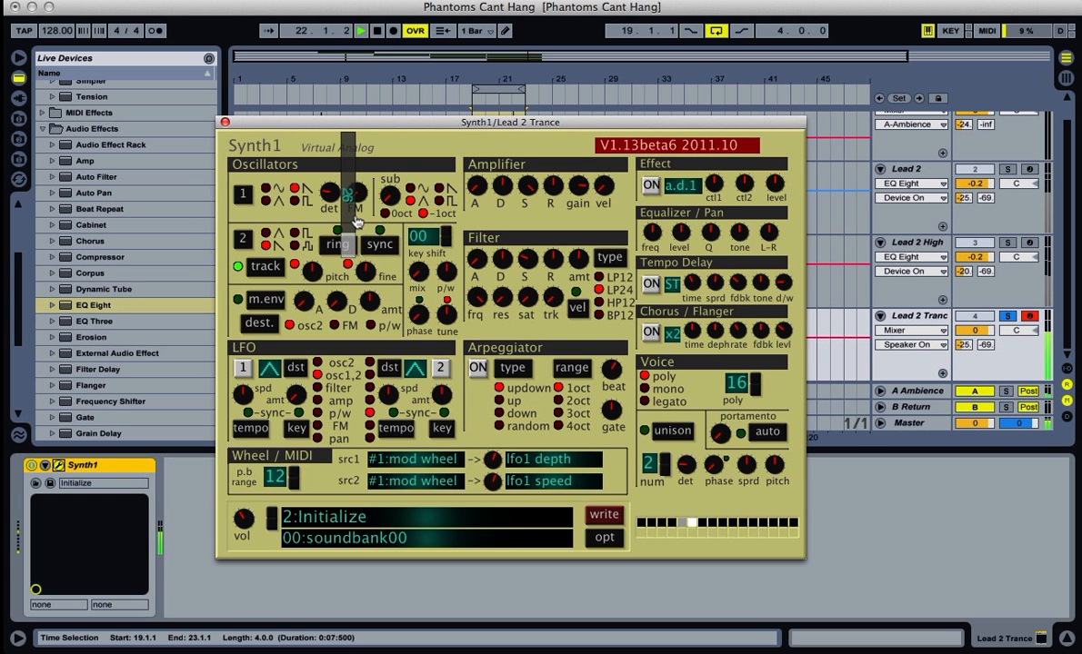
pyautogui.press('space')
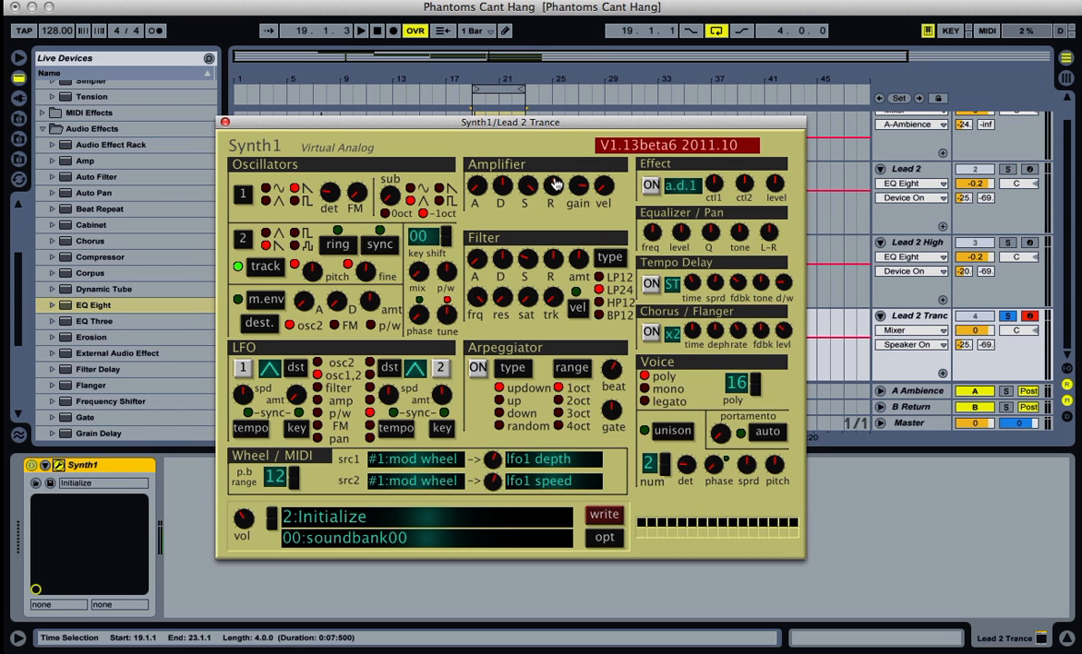
# Set the amplifier envelope's release to 41 while the loop plays
pyautogui.press('space')
pyautogui.moveTo(580, 189); pyautogui.dragTo(582, 223)
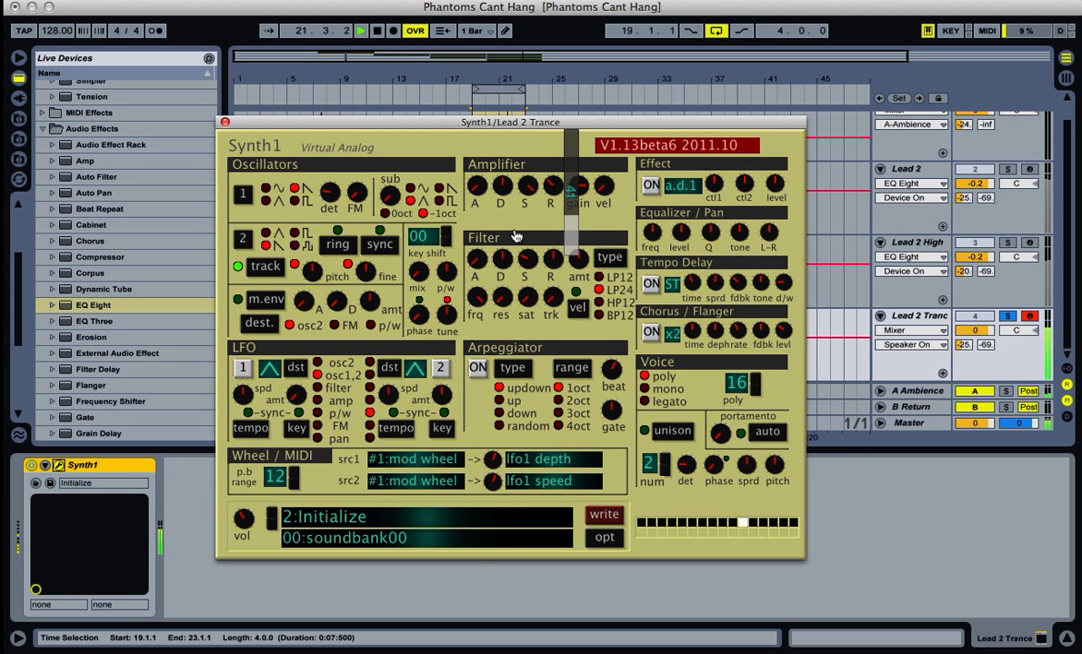
pyautogui.press('space')
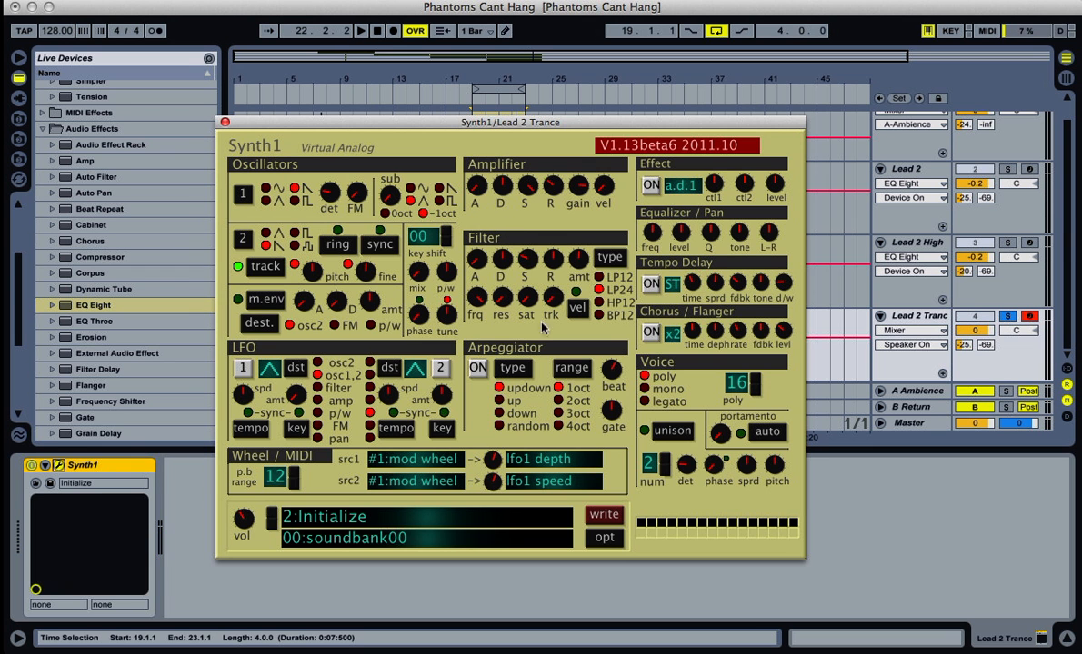
# Set the filter's resonance to 33, and adjust its frequency and saturation while the loop plays
pyautogui.press('space')
pyautogui.moveTo(504, 305); pyautogui.dragTo(526, 338)
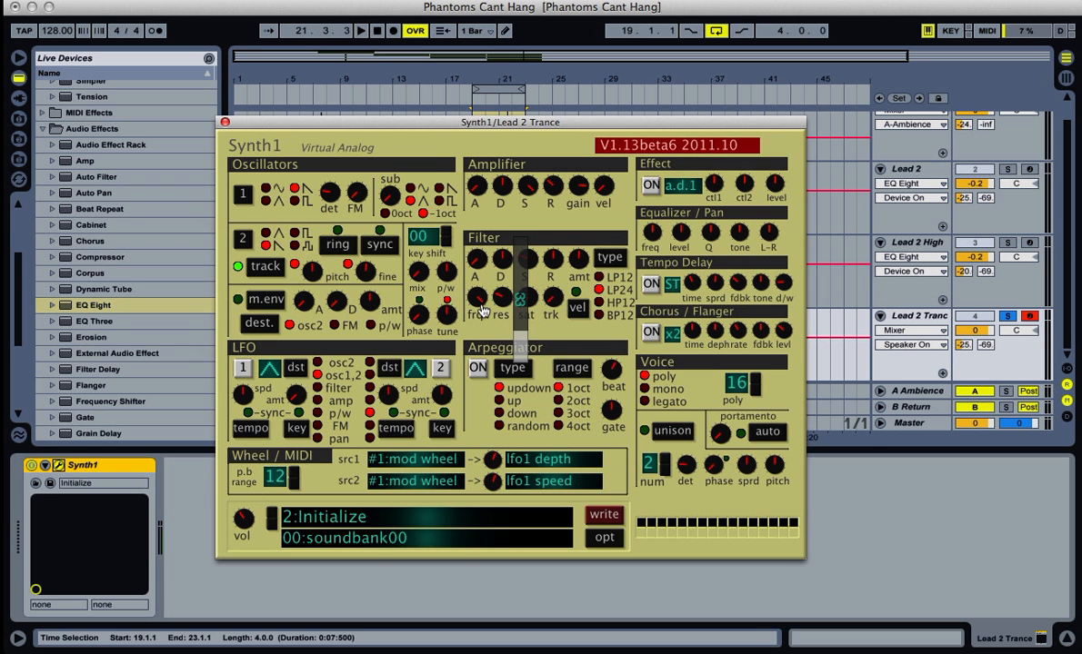
pyautogui.moveTo(480, 304); pyautogui.dragTo(526, 314)
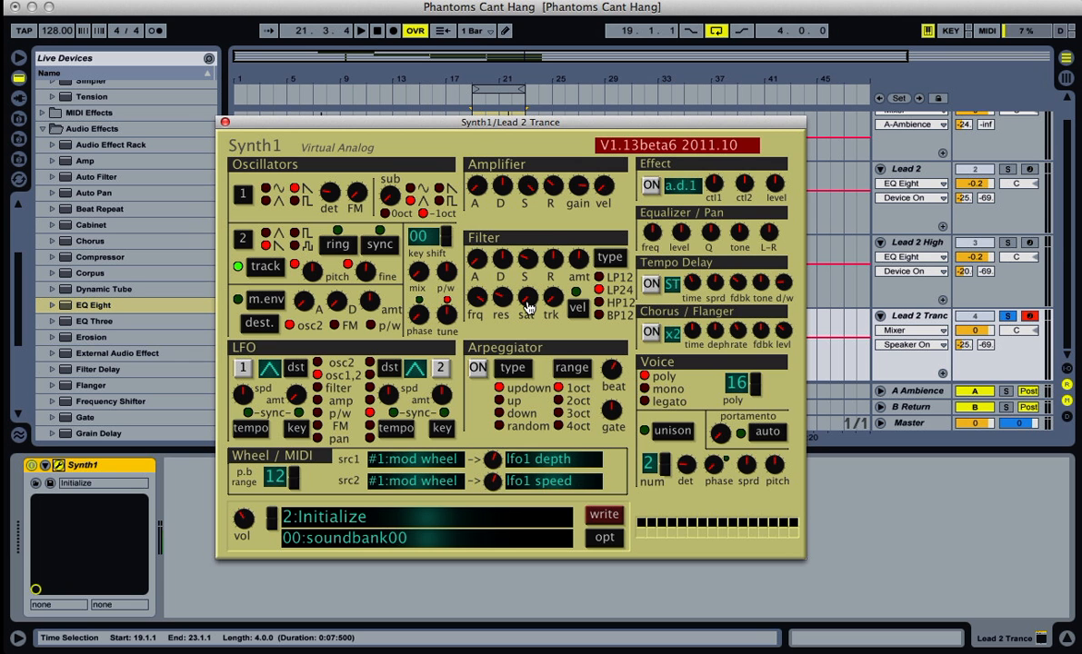
pyautogui.press('space')
pyautogui.moveTo(530, 304); pyautogui.dragTo(559, 329)
pyautogui.moveTo(520, 337); pyautogui.dragTo(518, 342)
pyautogui.press('space')
# Make the voice mono with 3-voice unison, widen the unison spread, and set the unison detune to 57
pyautogui.click(644, 389)
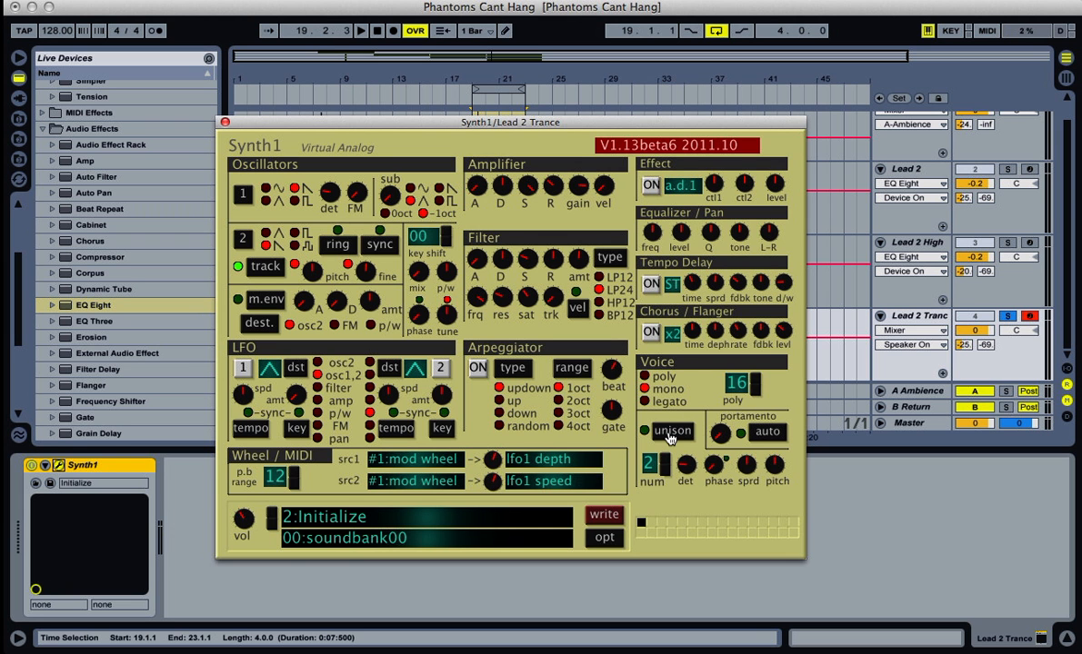
pyautogui.press('space')
pyautogui.click(670, 433)
pyautogui.click(665, 468)
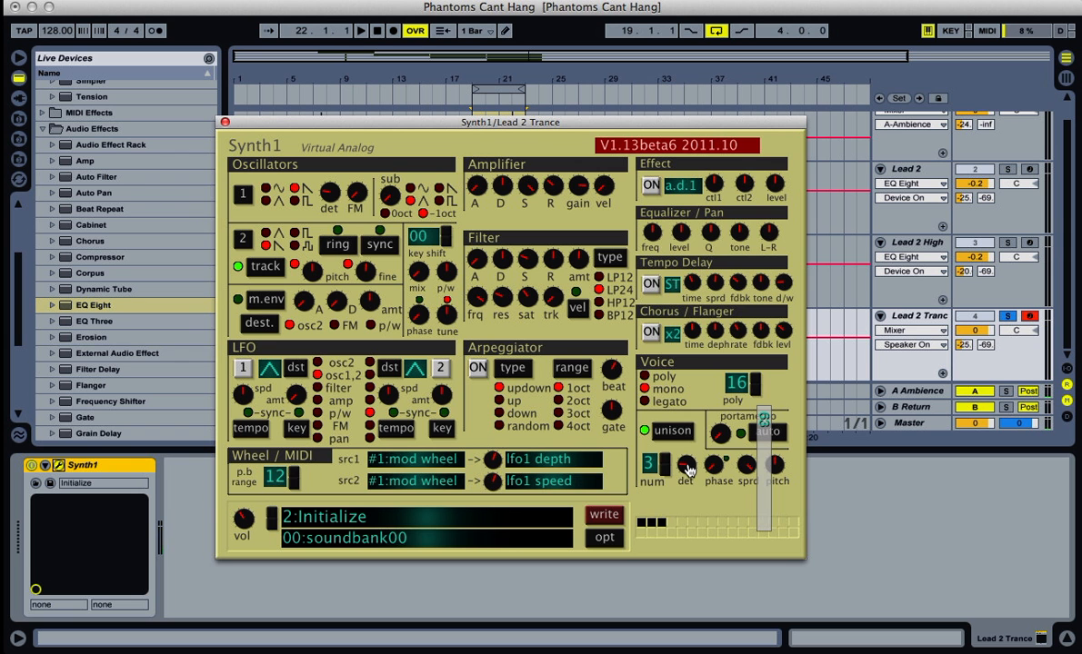
pyautogui.press('space')
pyautogui.moveTo(686, 466); pyautogui.dragTo(718, 482)
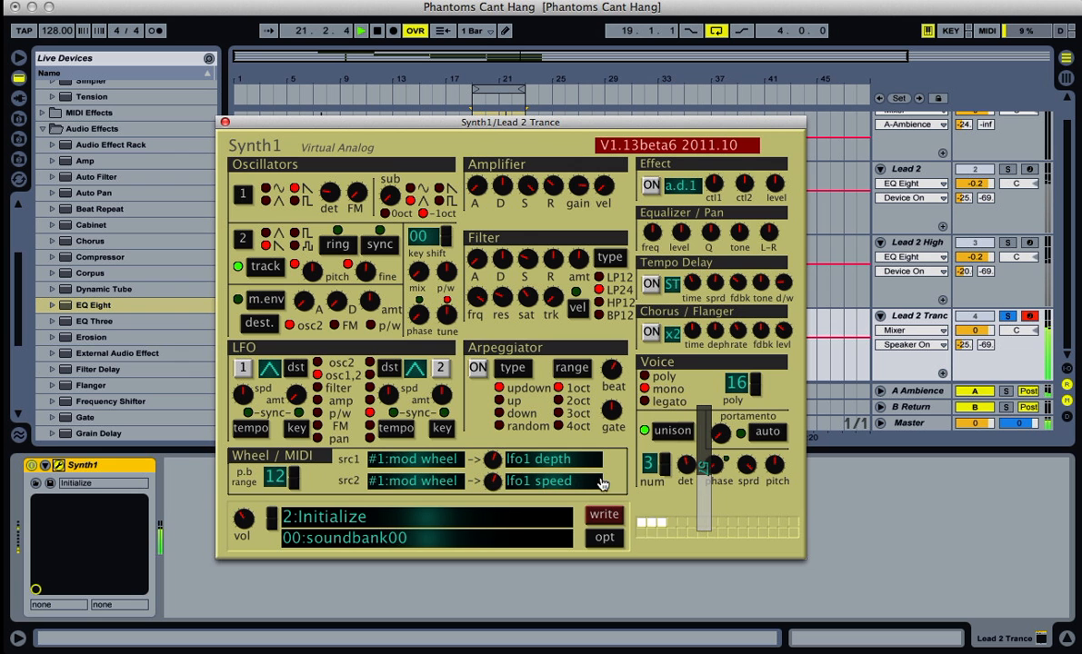
pyautogui.press('space')
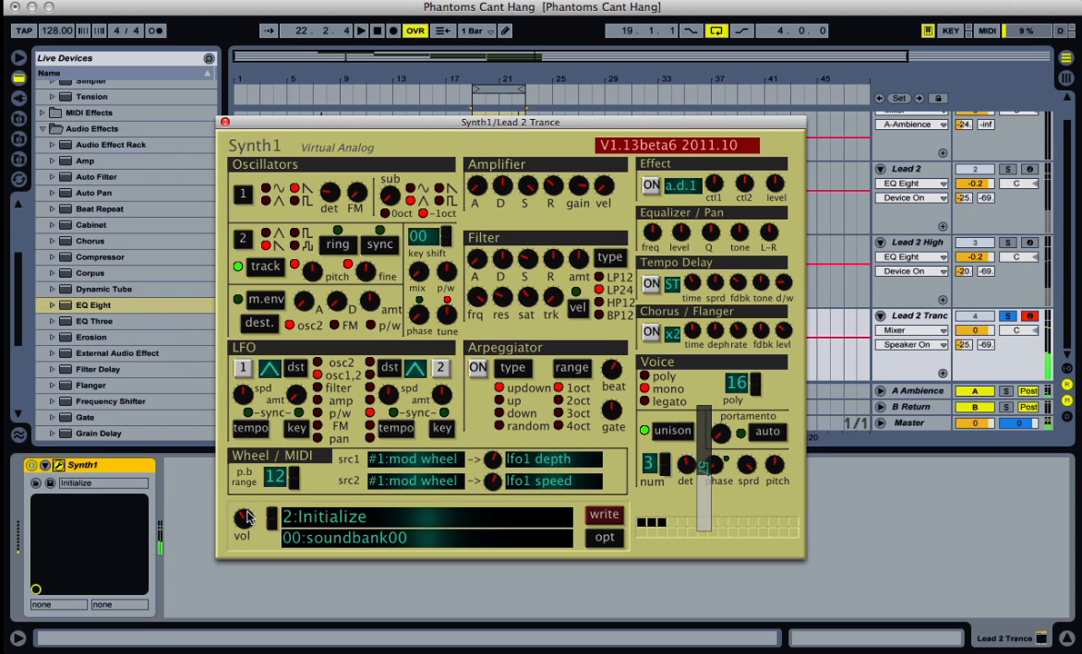
# Lower the Synth1 volume to 20 while the loop plays, and close the synth window
pyautogui.press('space')
pyautogui.moveTo(244, 523); pyautogui.dragTo(273, 545)
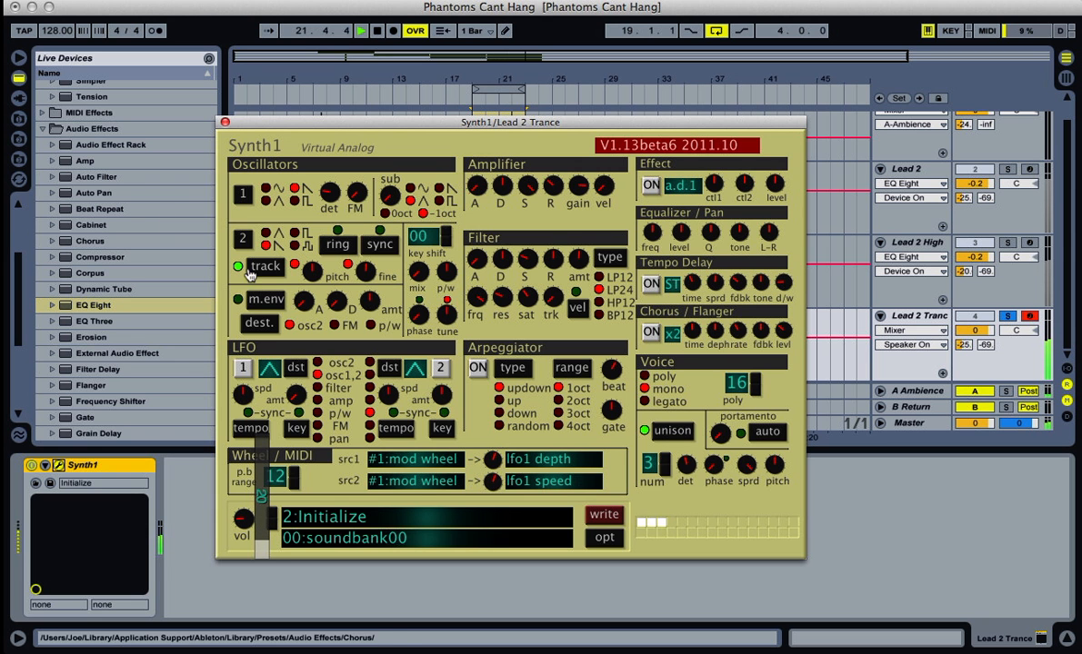
pyautogui.click(225, 122)
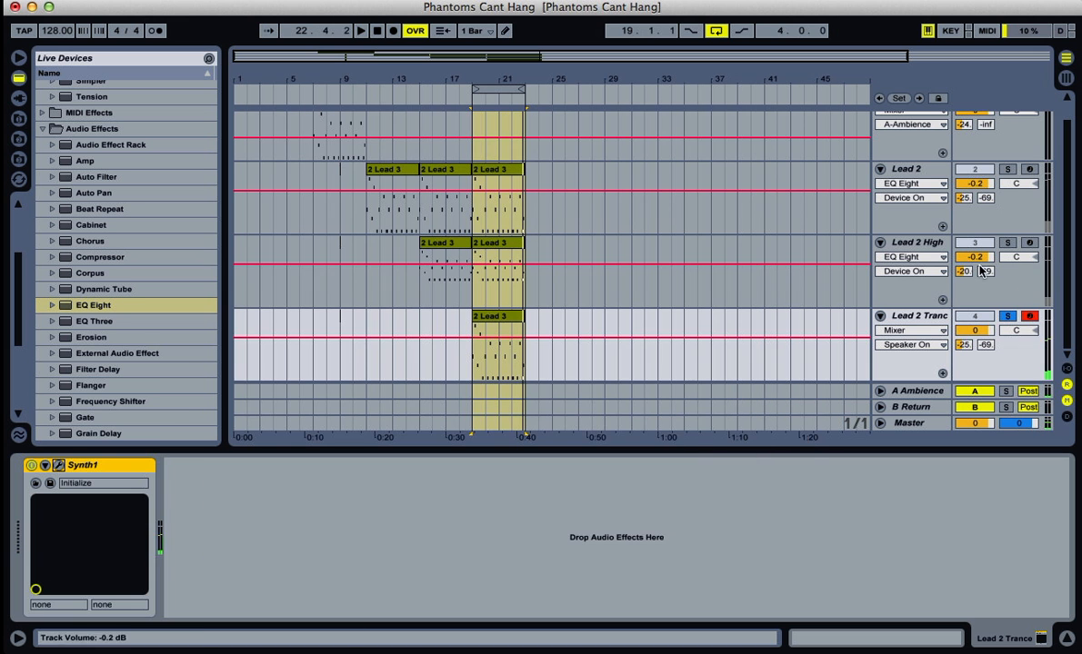
# Unsolo Lead 2 Trance and mute Lead 2 High
pyautogui.click(1006, 316)
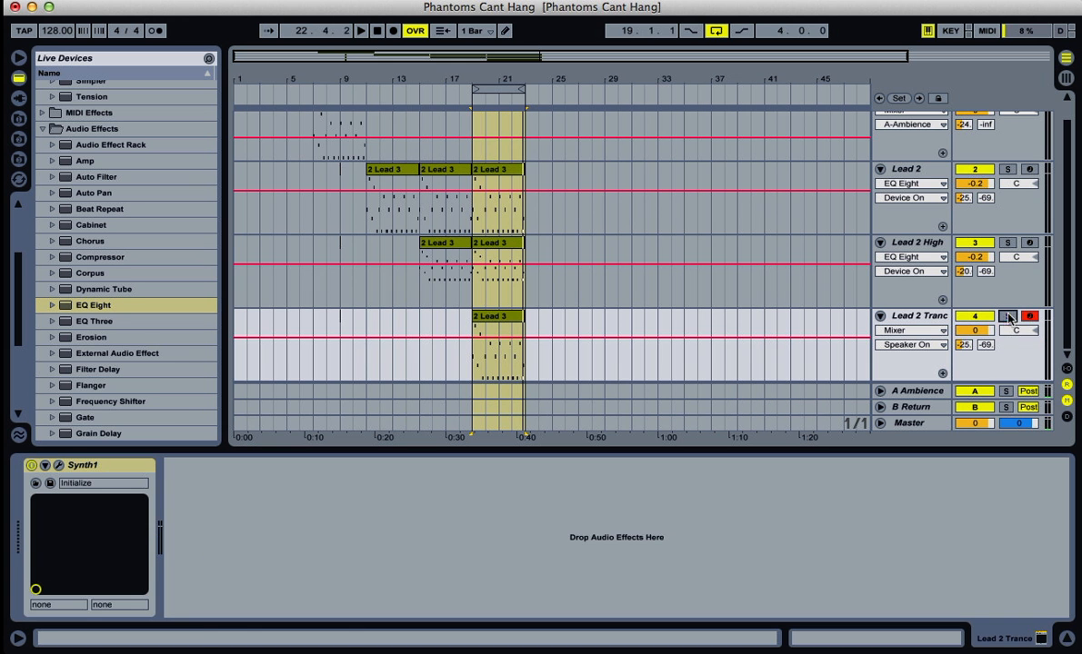
pyautogui.click(917, 316)
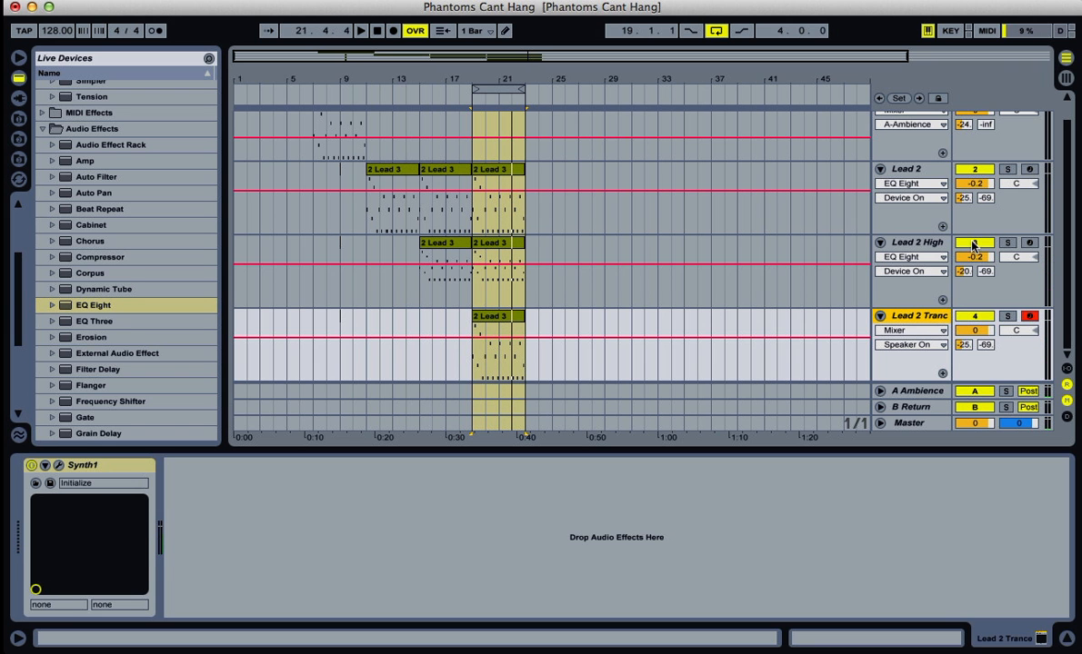
pyautogui.click(973, 245)
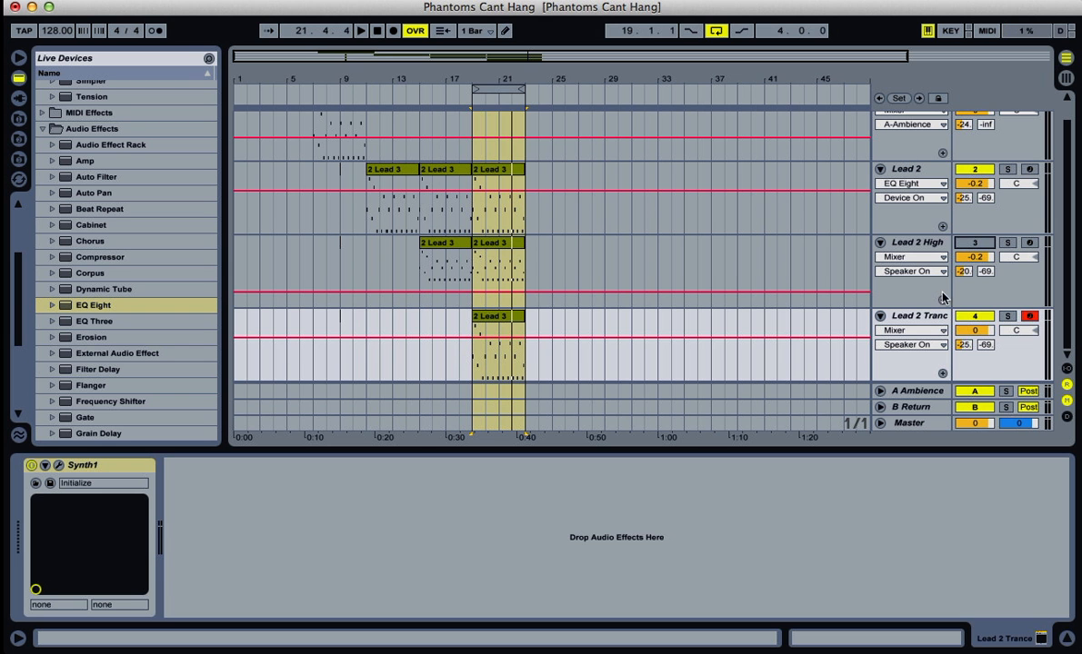
# Play the loop twice, starting with Lead 2 Trance muted and bringing it in midway, leaving the track on
pyautogui.click(971, 317)
pyautogui.press('space')
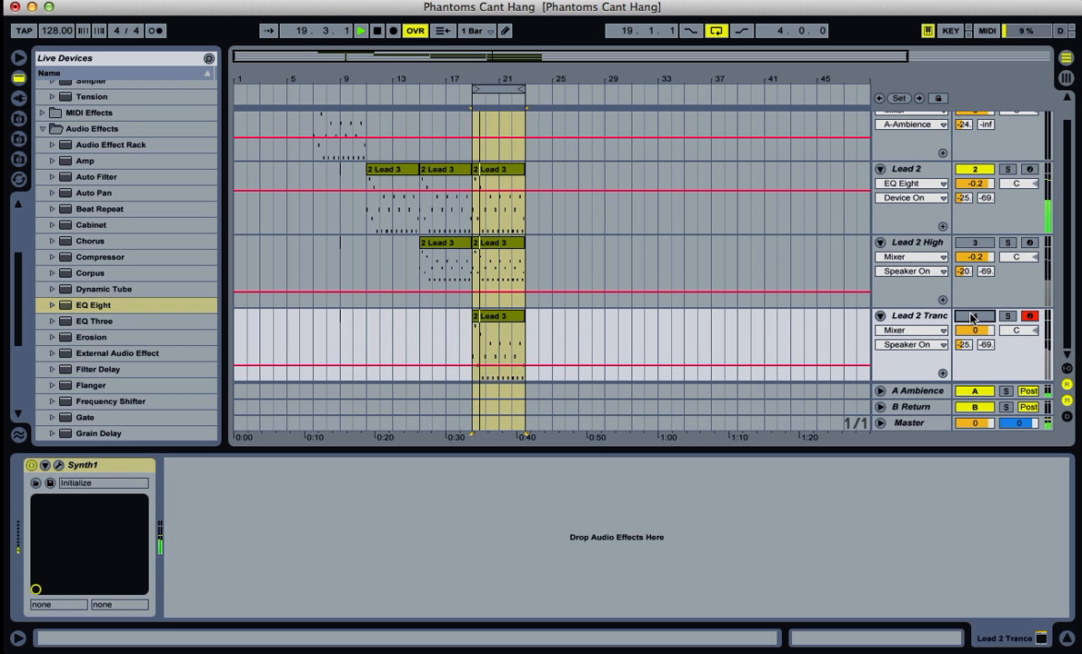
pyautogui.click(973, 316)
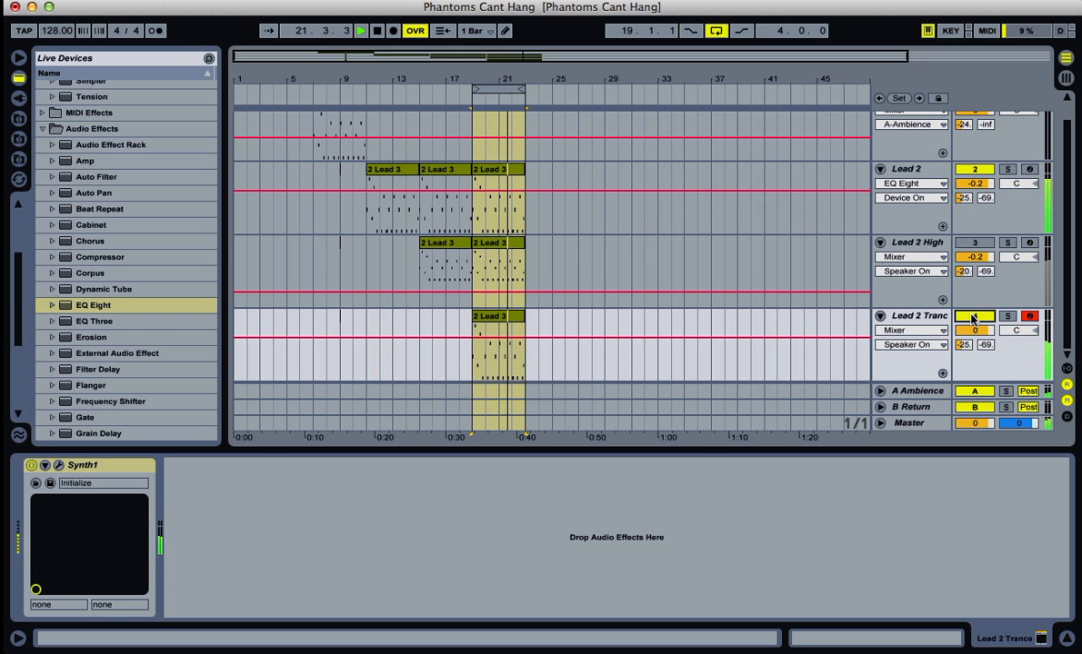
pyautogui.press('space')
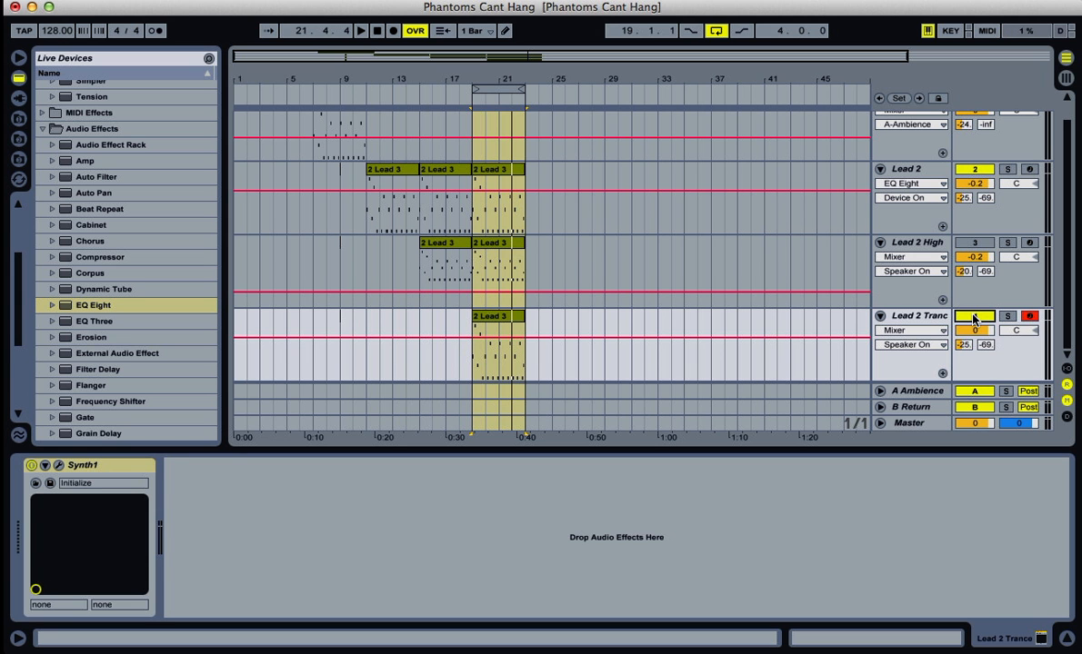
pyautogui.click(974, 318)
pyautogui.press('space')
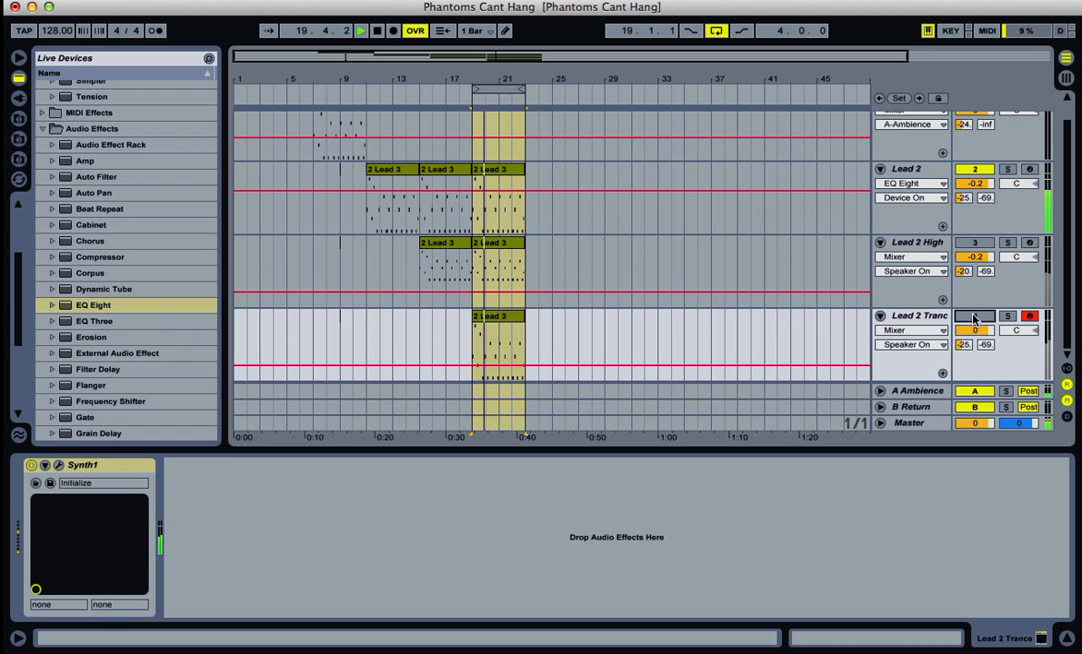
pyautogui.click(974, 317)
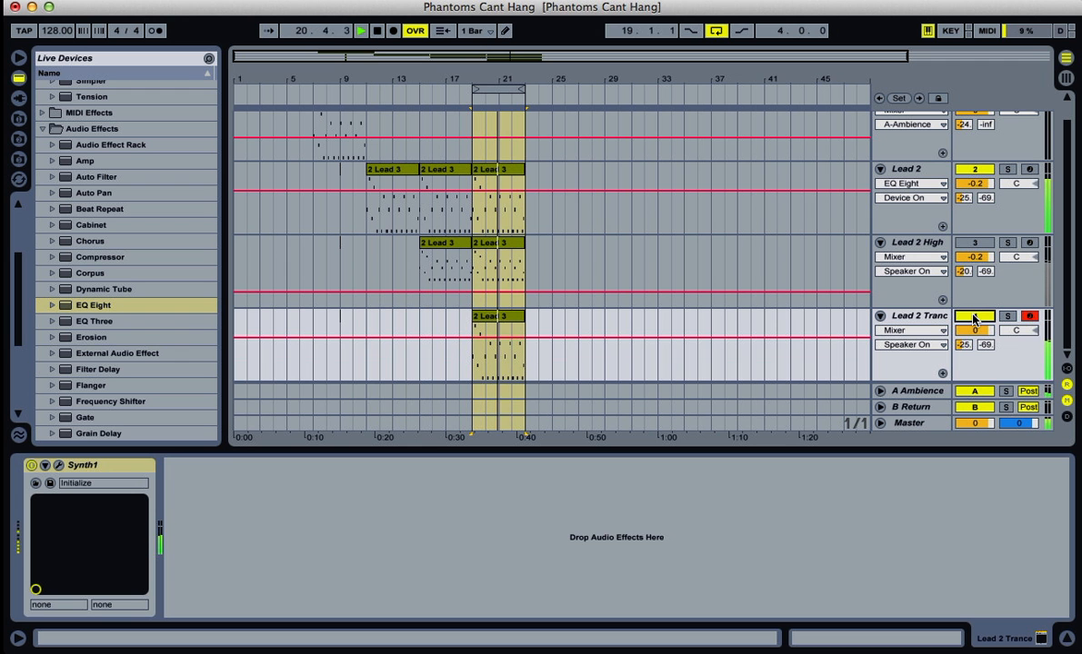
pyautogui.press('space')
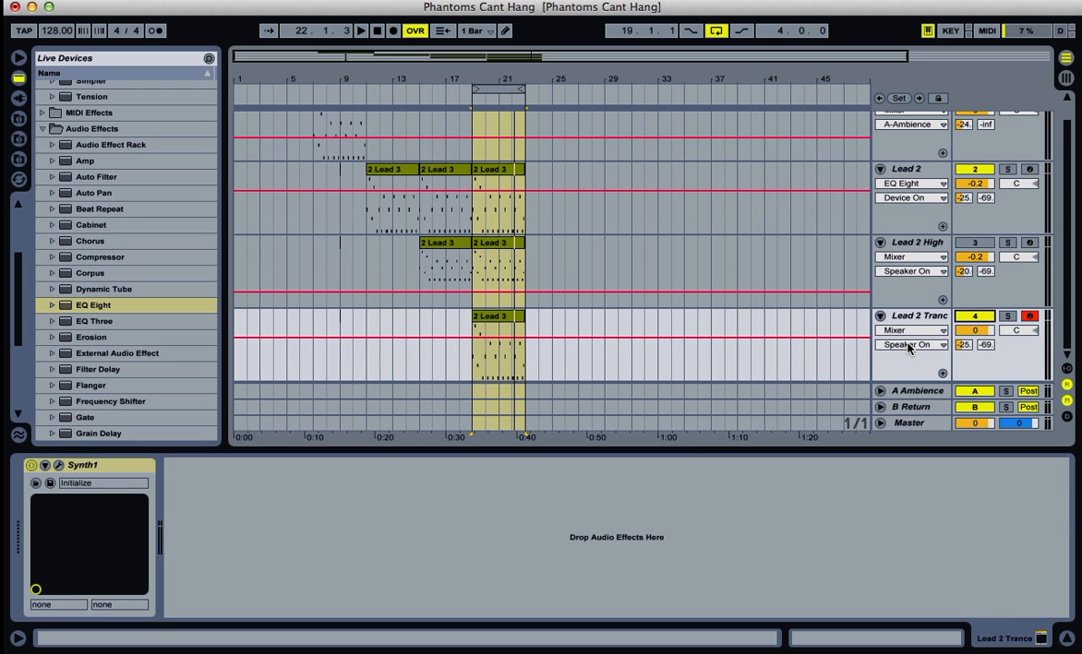
# Check the settings of band 2 in Lead 2's EQ Eight
pyautogui.scroll(2, 909, 209)
pyautogui.click(910, 193)
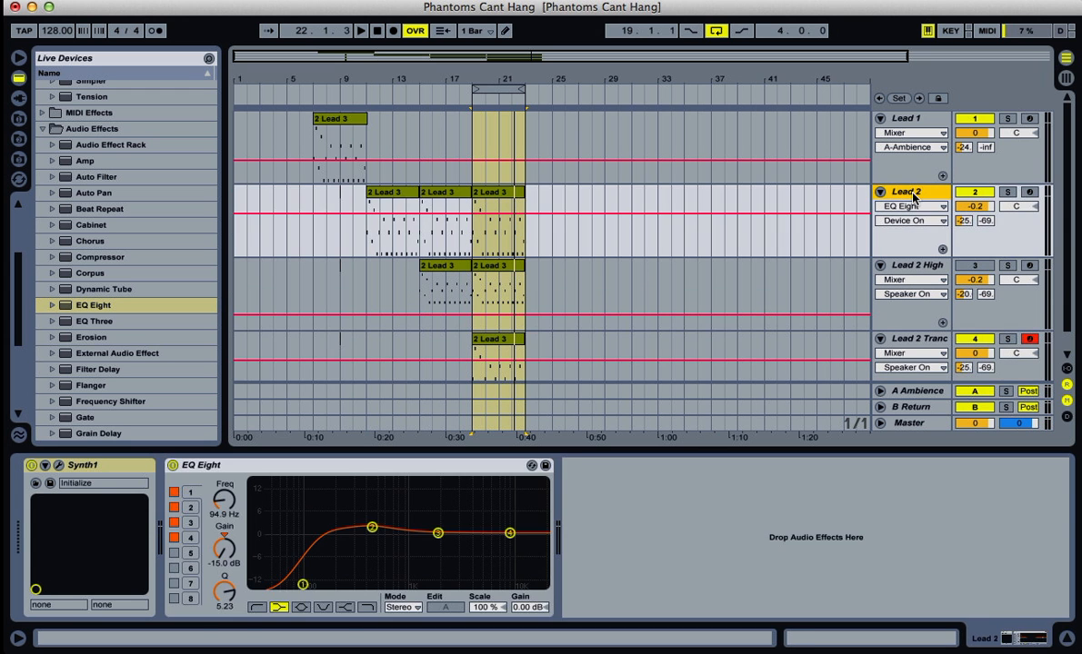
pyautogui.click(191, 508)
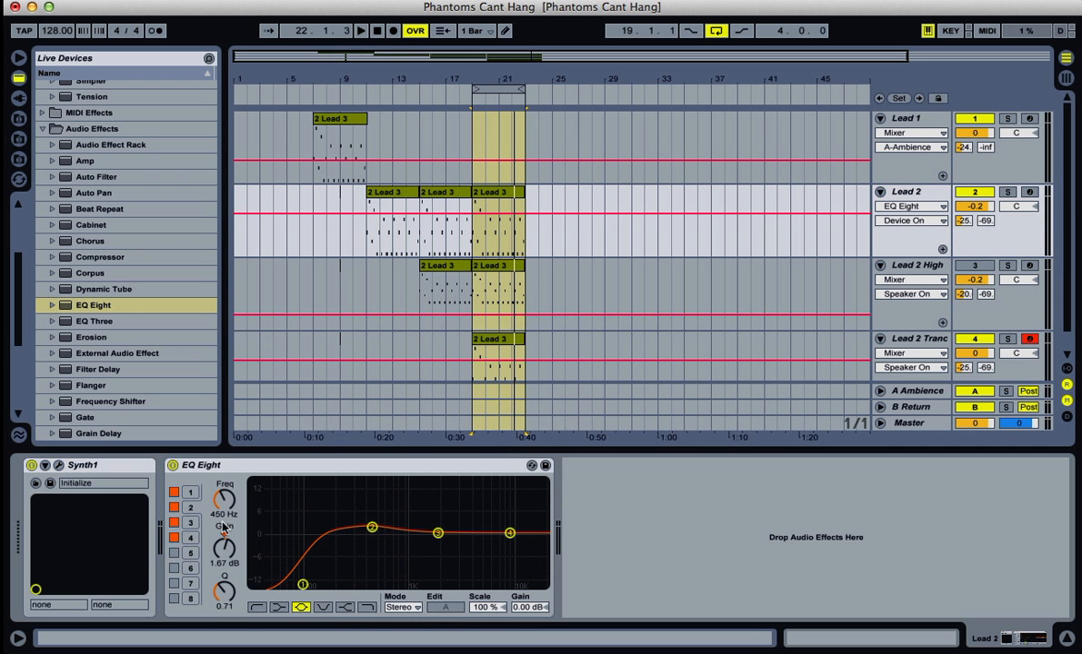
pyautogui.scroll(-2, 924, 314)
# Add EQ Eight to Lead 2 Trance and set band 1 to 450 Hz with -7.38 dB gain and Q 1.40
pyautogui.click(924, 313)
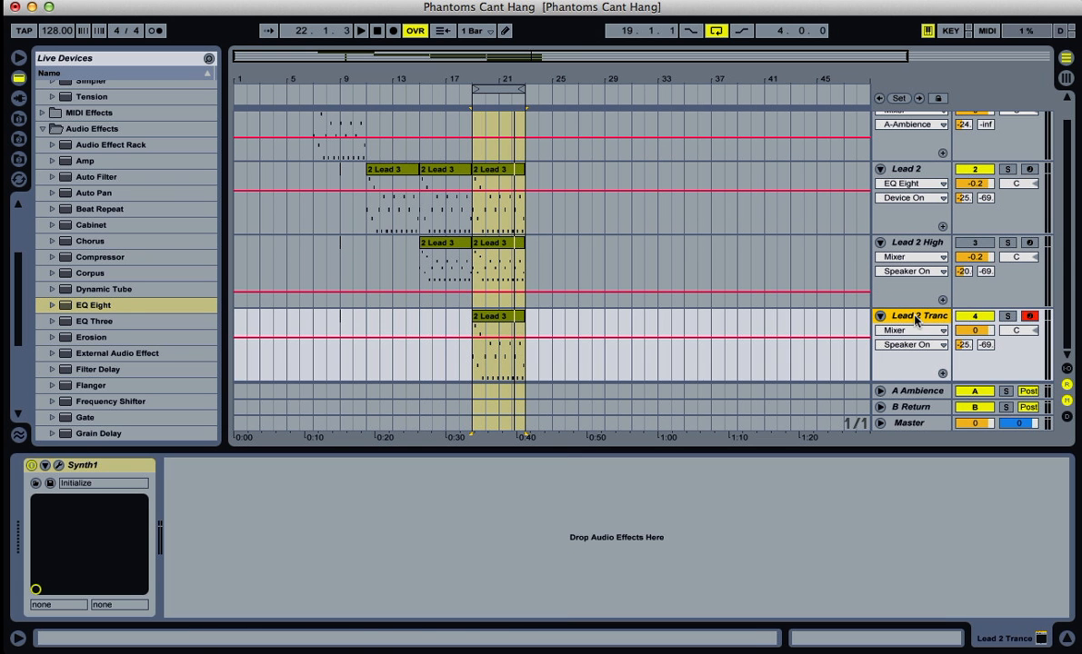
pyautogui.moveTo(62, 310); pyautogui.dragTo(225, 527)
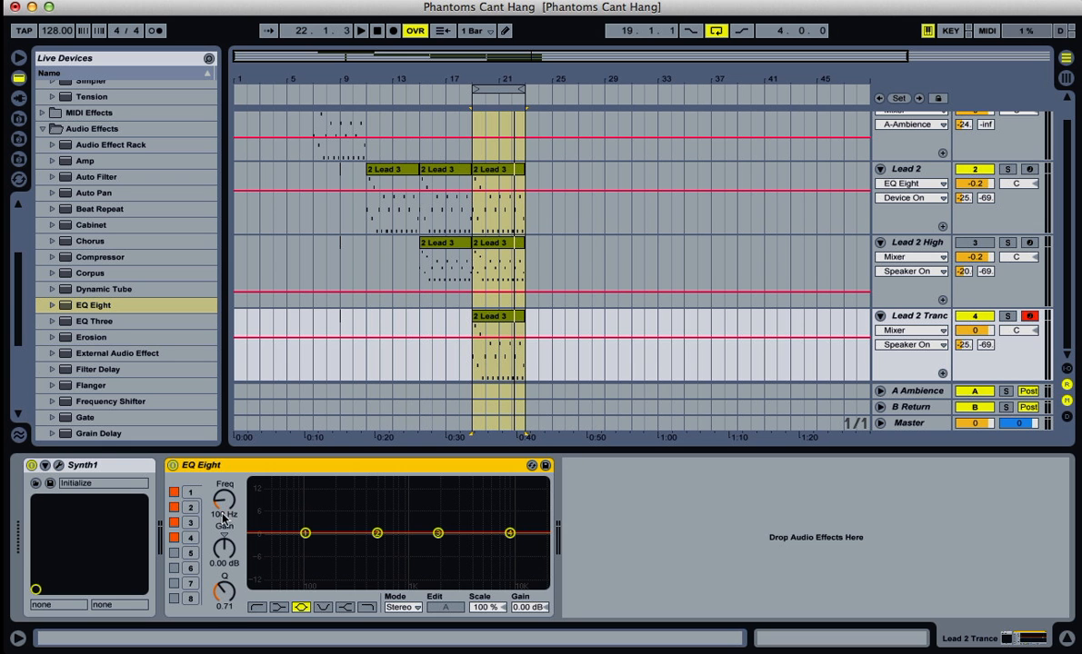
pyautogui.moveTo(217, 518); pyautogui.dragTo(217, 522)
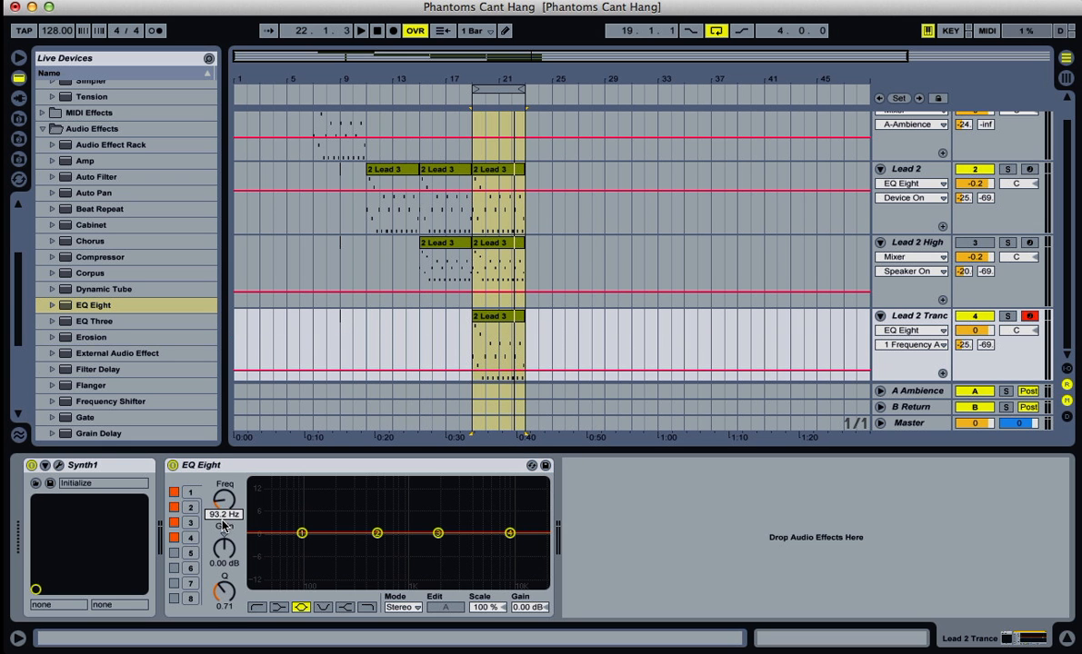
pyautogui.press('Return')
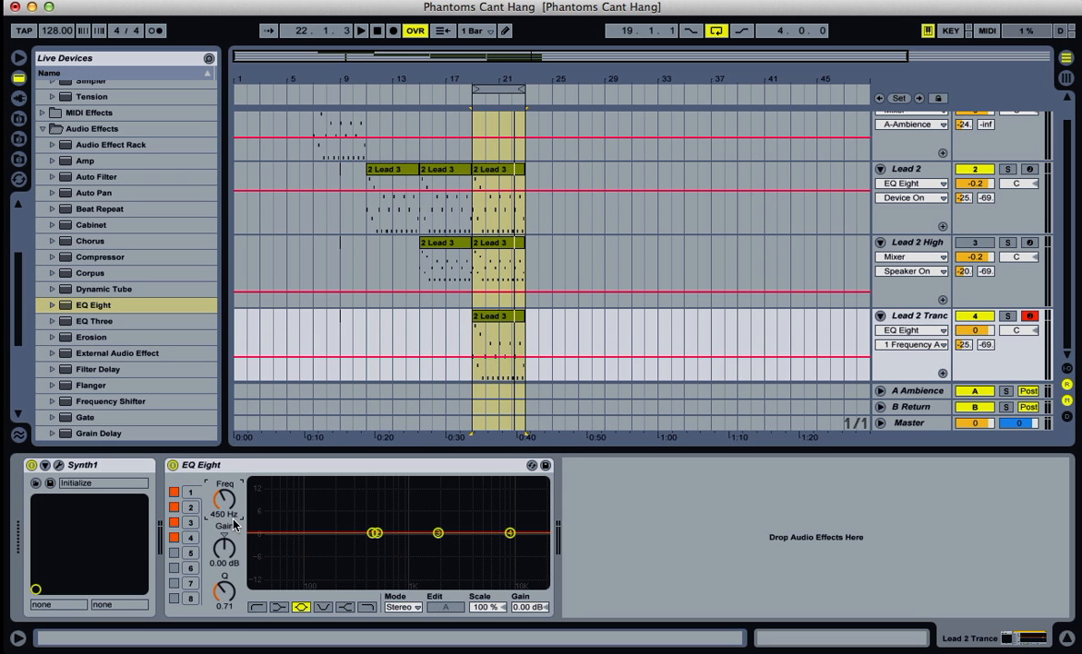
pyautogui.press('space')
pyautogui.moveTo(230, 548); pyautogui.dragTo(223, 576)
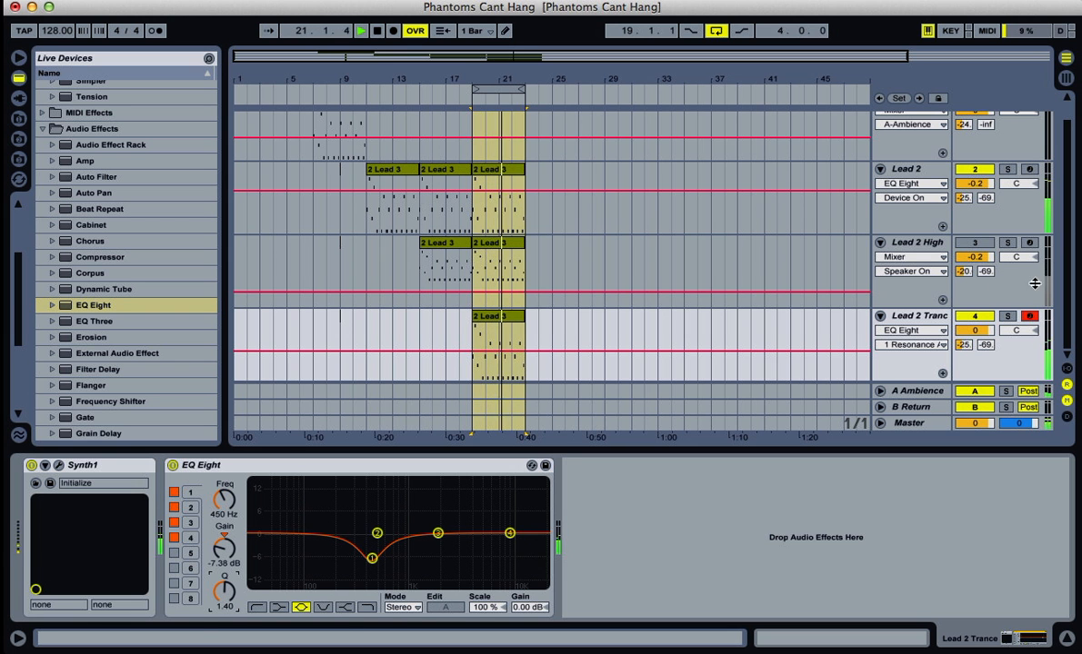
# Compare Lead 2 Trance with its EQ Eight bypassed and active during loop playback, leaving the EQ on
pyautogui.click(173, 465)
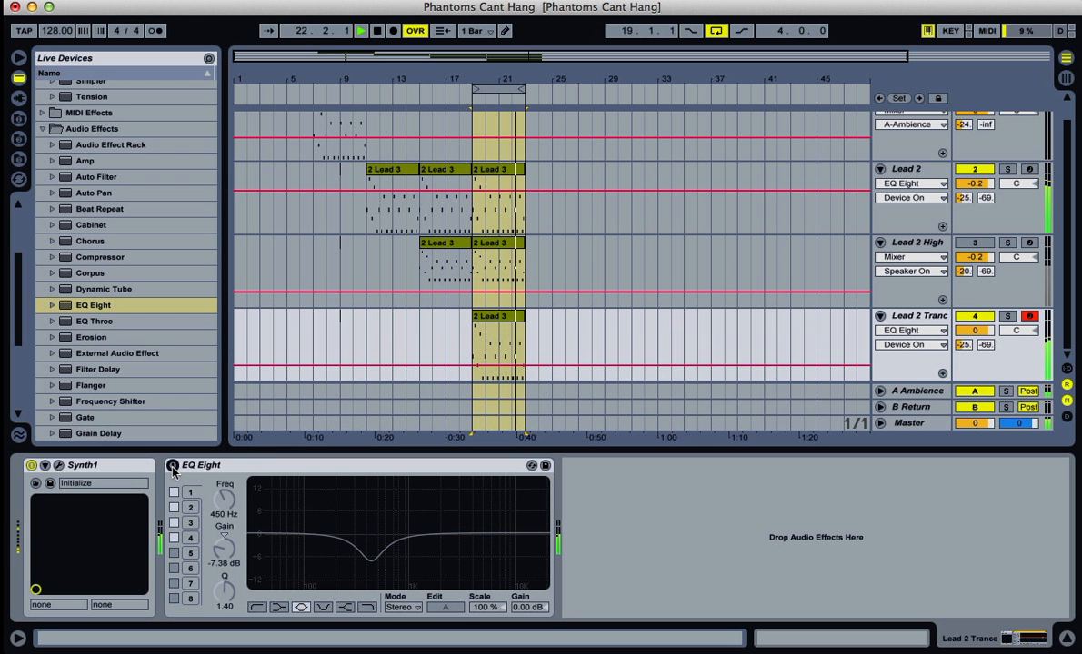
pyautogui.press('space')
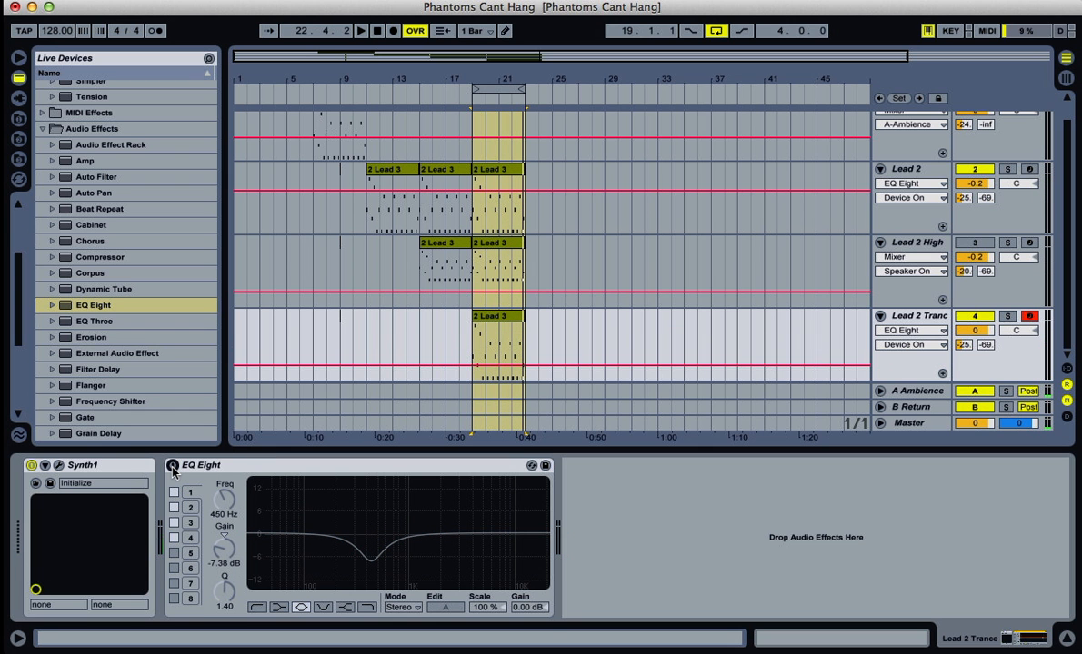
pyautogui.click(173, 465)
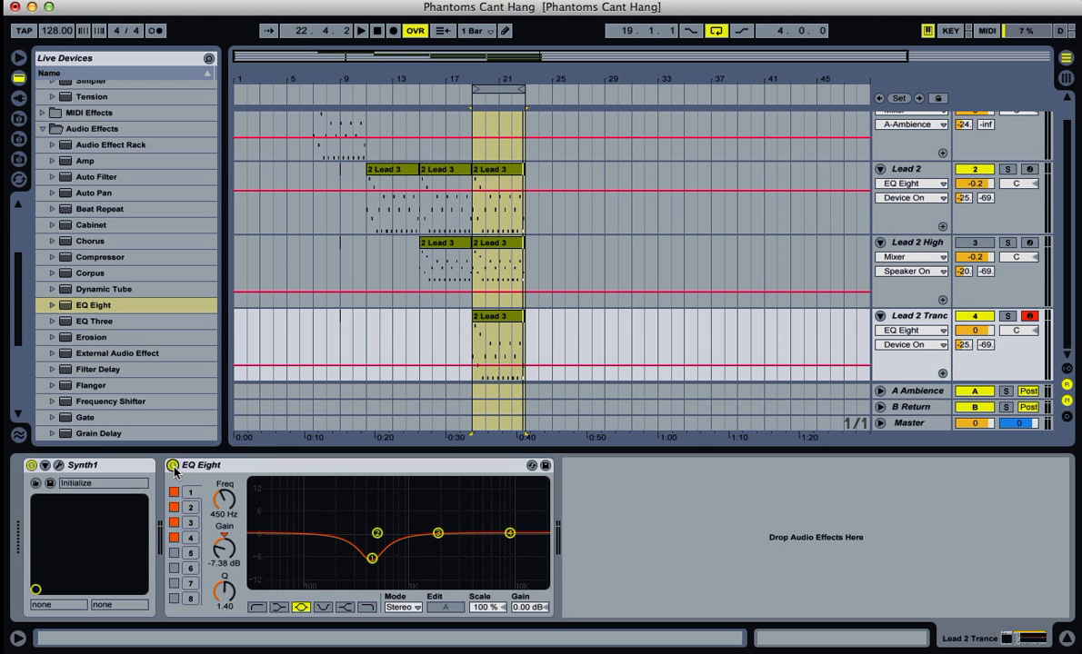
pyautogui.press('space')
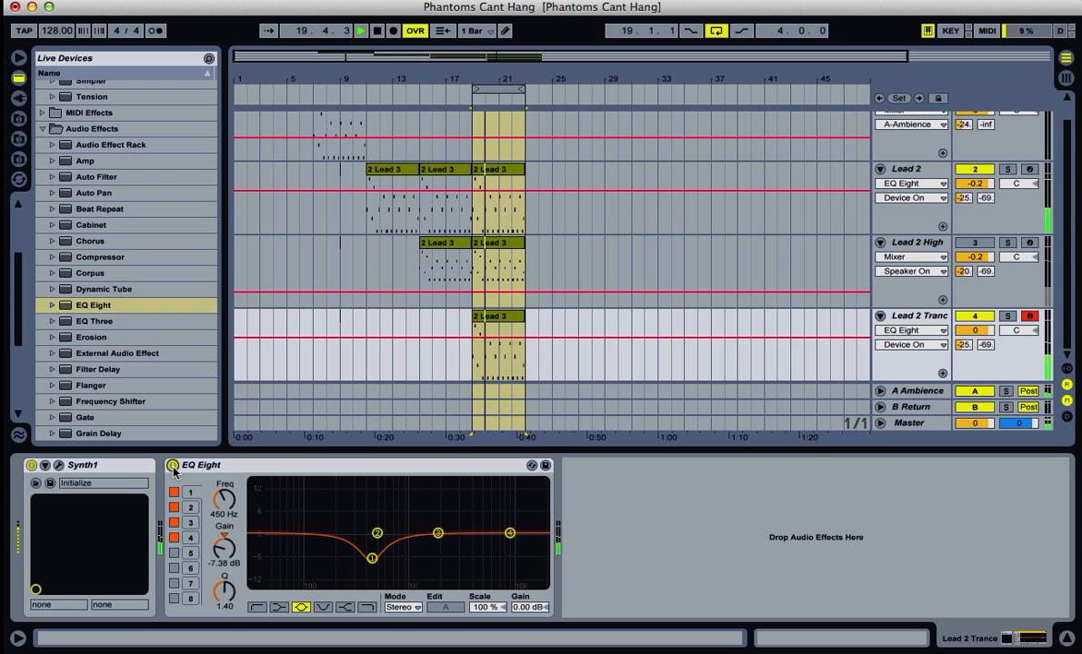
pyautogui.click(173, 466)
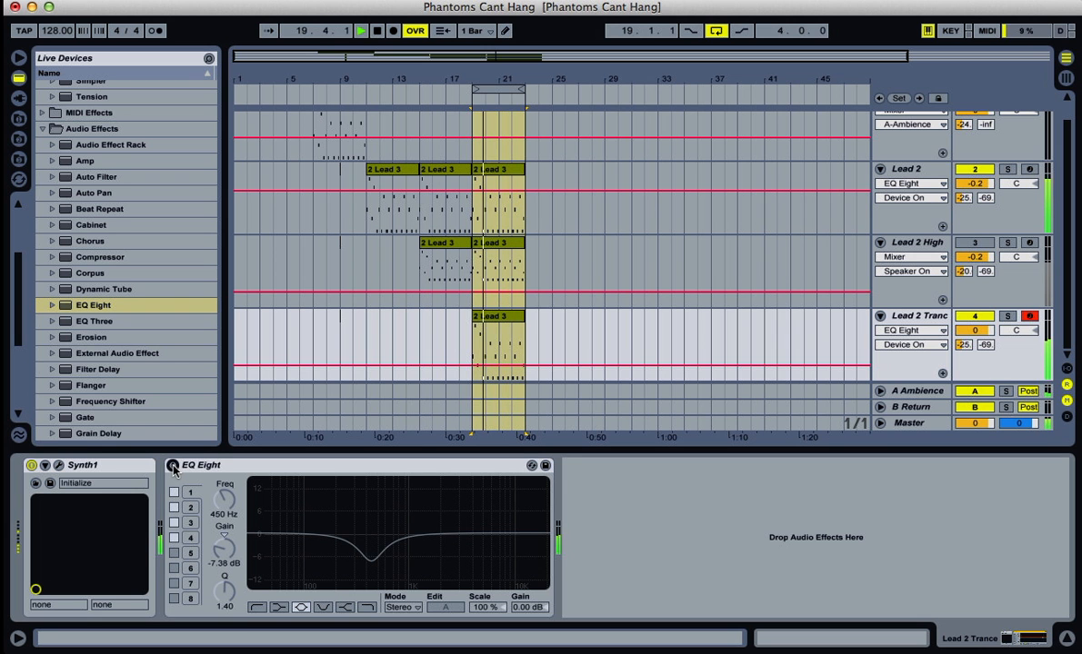
pyautogui.click(171, 467)
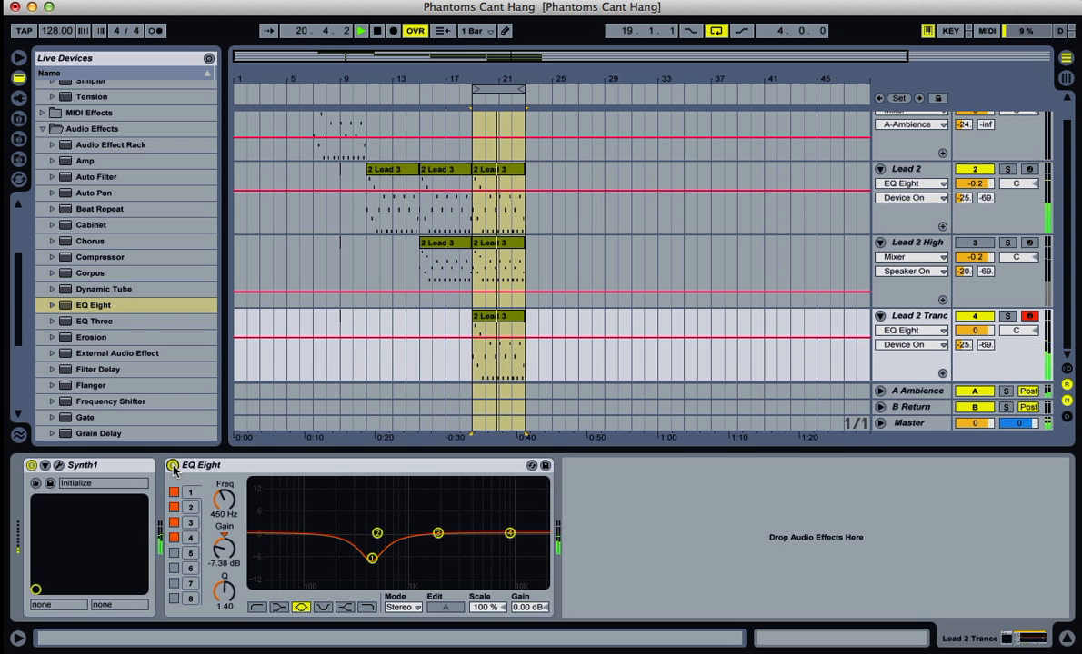
pyautogui.click(172, 466)
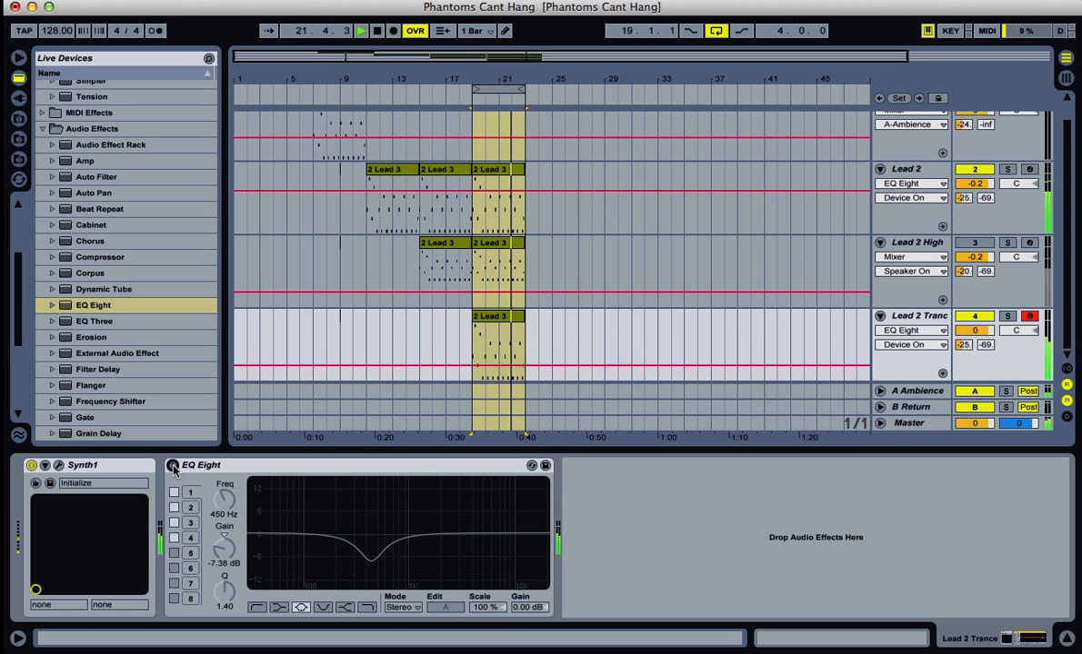
pyautogui.click(172, 466)
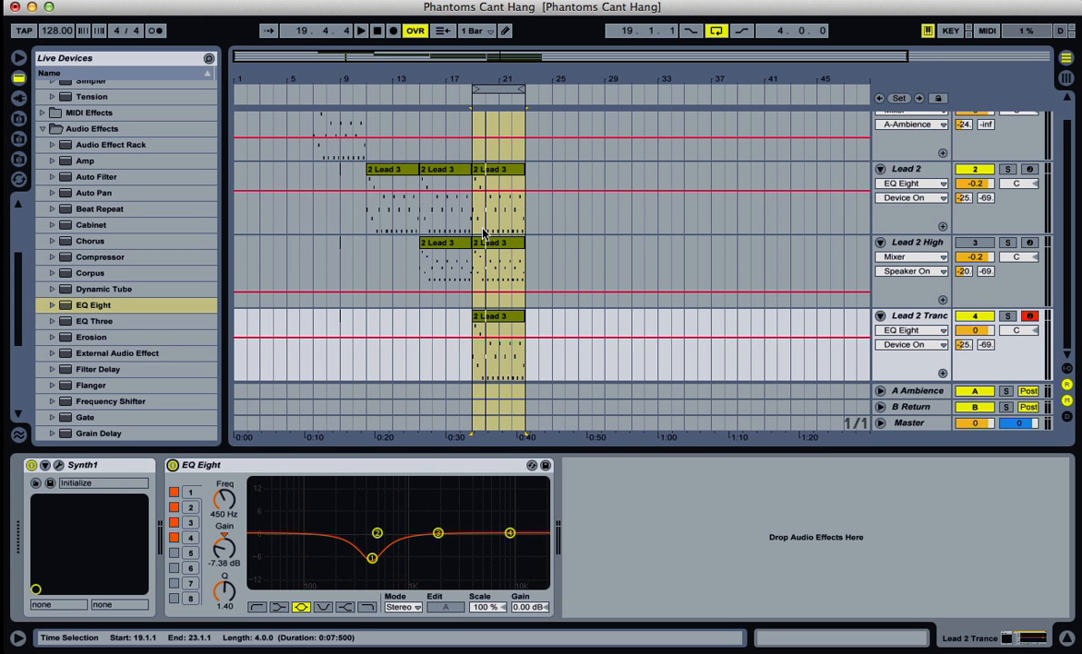
# Select the clip spanning bars 19 to 23 on the Lead 2 track
pyautogui.scroll(2, 491, 215)
pyautogui.click(498, 196)
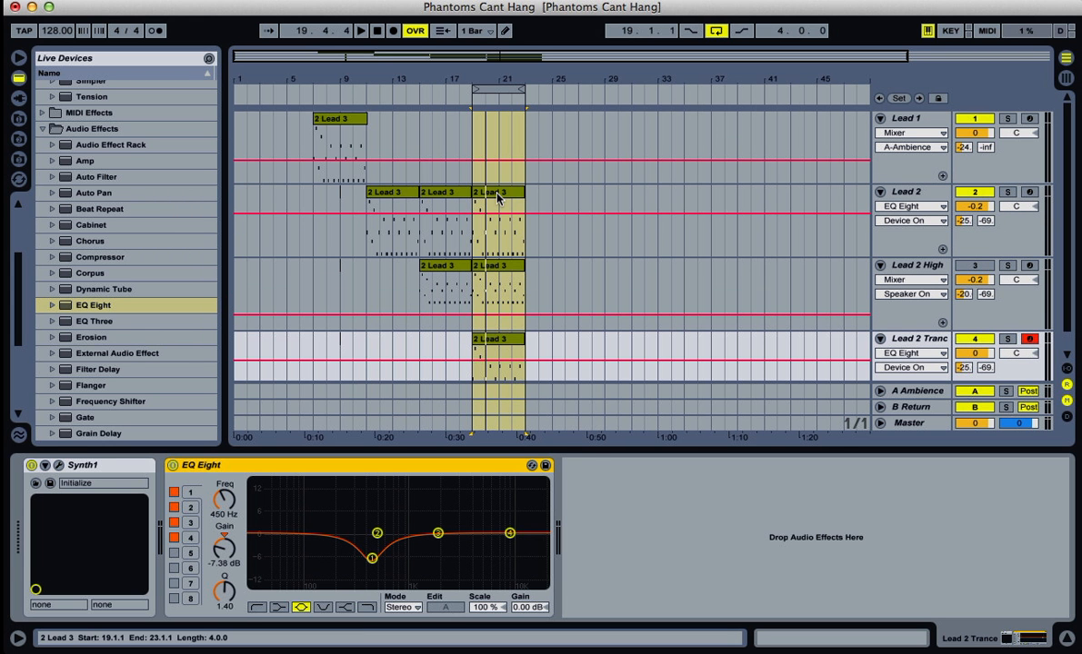